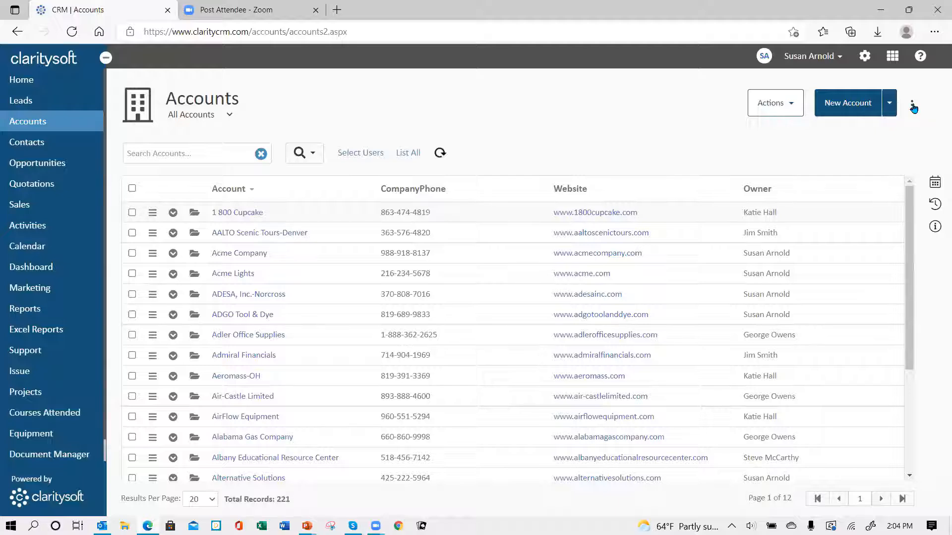
Open Column Settings for the Accounts list and scroll down to its visible columns
{"action": "left_click", "coordinate": [912, 105]}
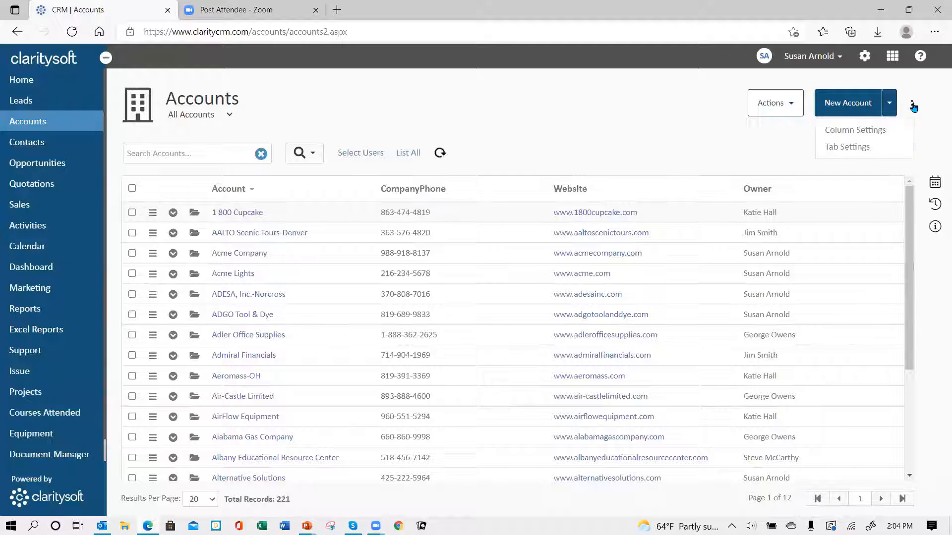
{"action": "left_click", "coordinate": [868, 132]}
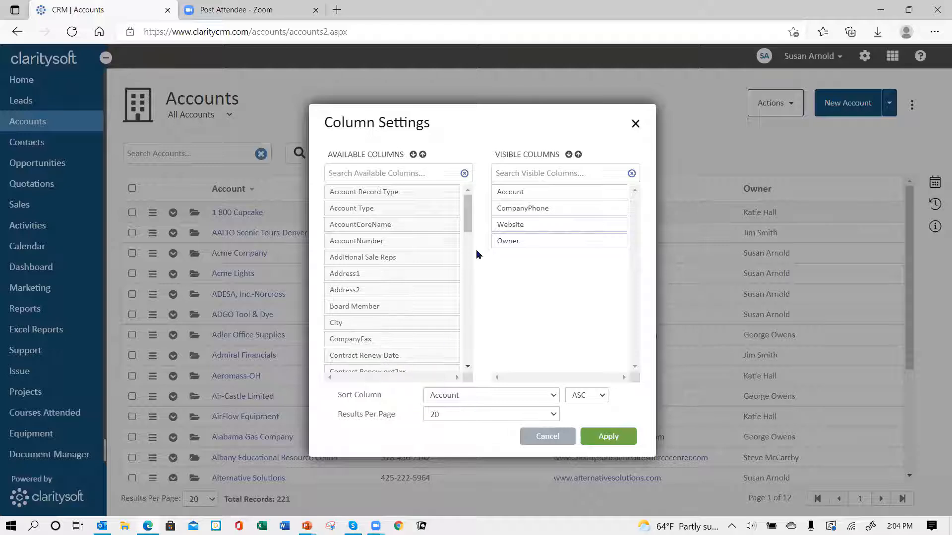
{"action": "scroll", "coordinate": [461, 270], "scroll_direction": "down", "scroll_amount": 3}
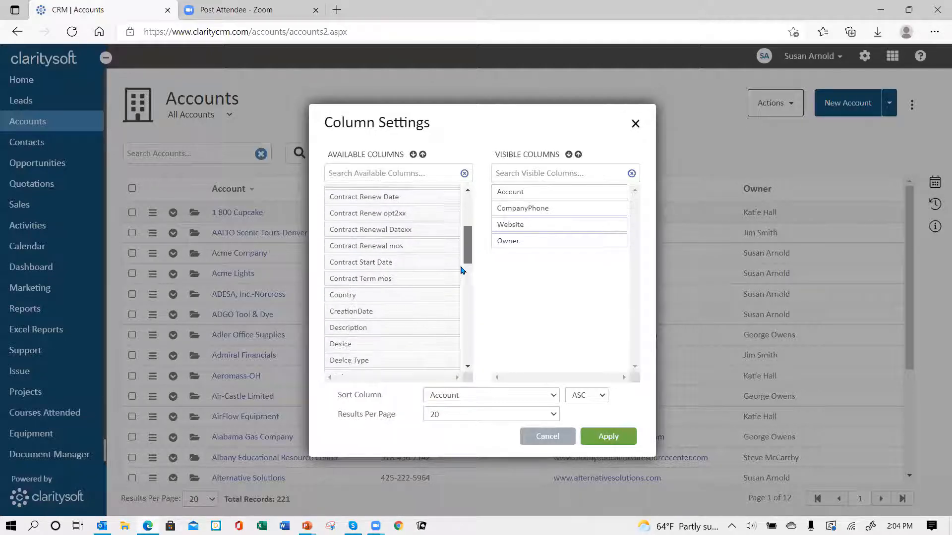
{"action": "scroll", "coordinate": [461, 270], "scroll_direction": "down", "scroll_amount": 10}
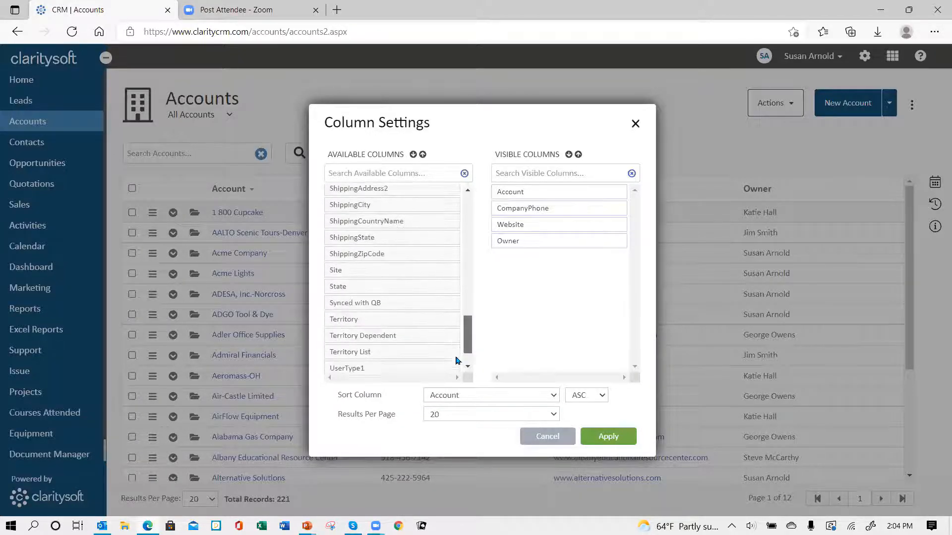
{"action": "scroll", "coordinate": [456, 361], "scroll_direction": "down", "scroll_amount": 1}
{"action": "left_click_drag", "start_coordinate": [455, 366], "coordinate": [484, 226]}
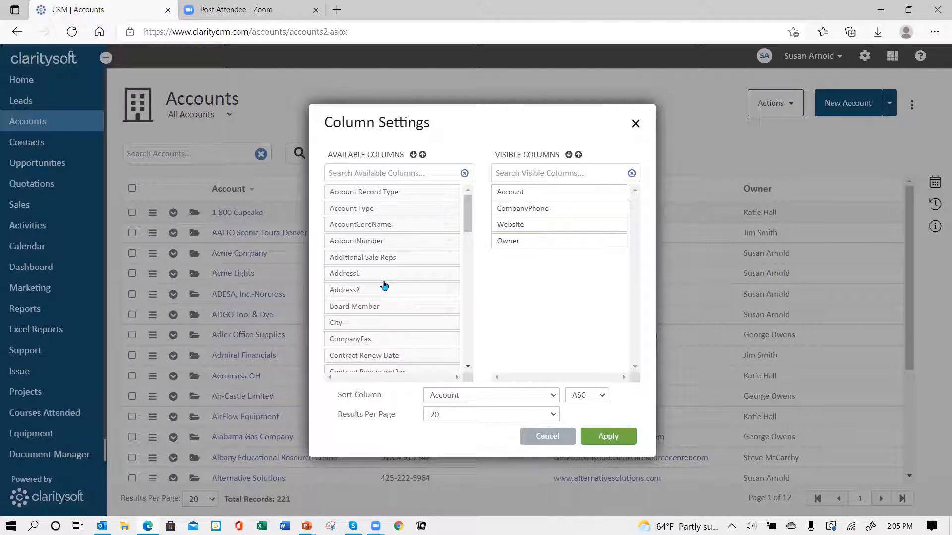
Move Account Type, Industry Type and Last Touch Date into Visible Columns, ordered above Owner
{"action": "left_click_drag", "start_coordinate": [366, 213], "coordinate": [531, 214]}
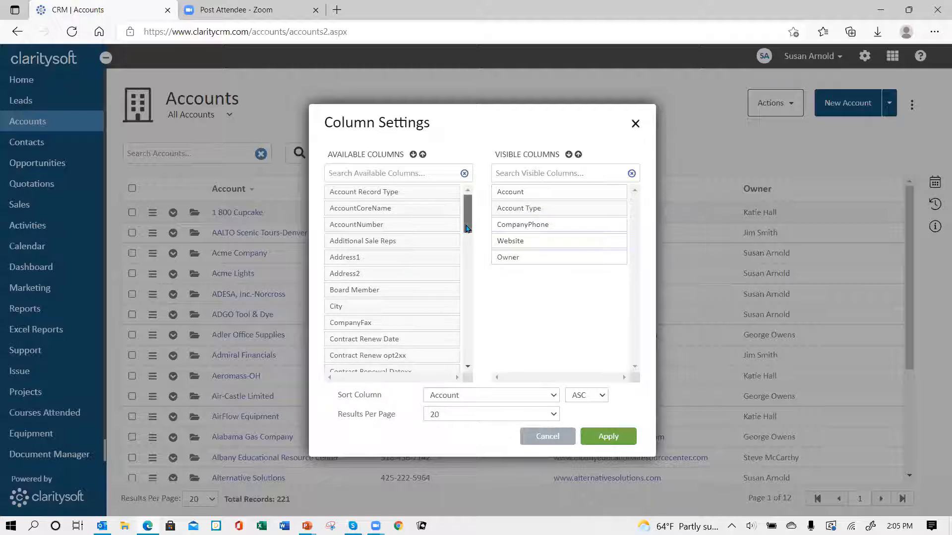
{"action": "left_click_drag", "start_coordinate": [466, 228], "coordinate": [480, 287]}
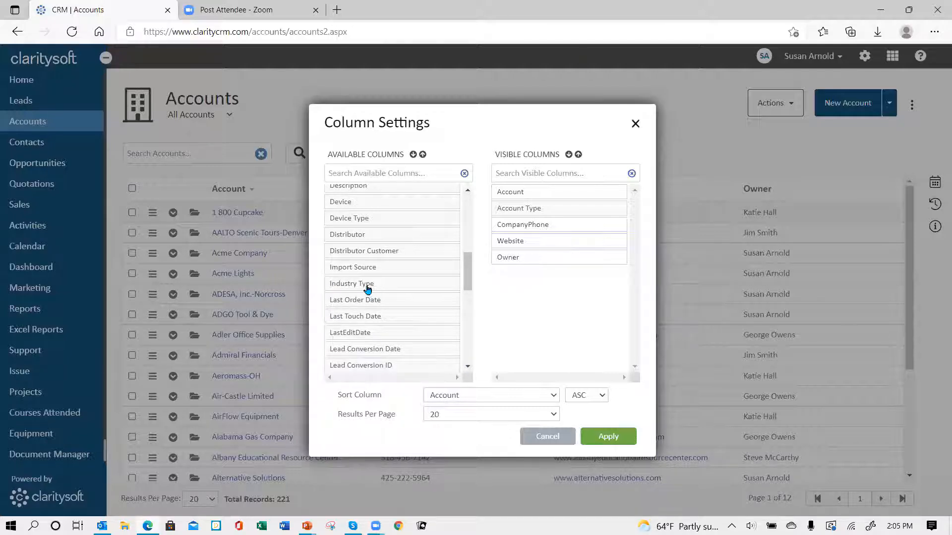
{"action": "left_click_drag", "start_coordinate": [367, 289], "coordinate": [537, 231]}
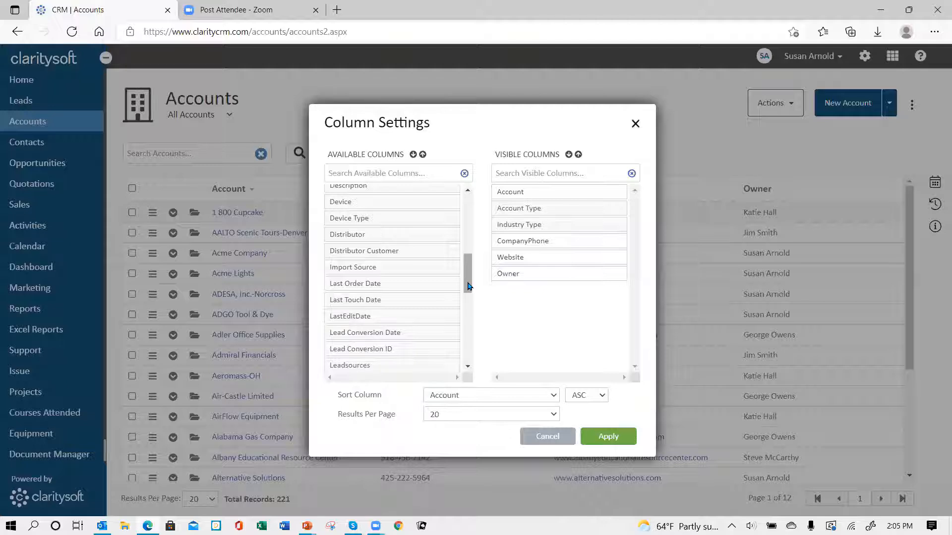
{"action": "left_click_drag", "start_coordinate": [468, 287], "coordinate": [468, 306]}
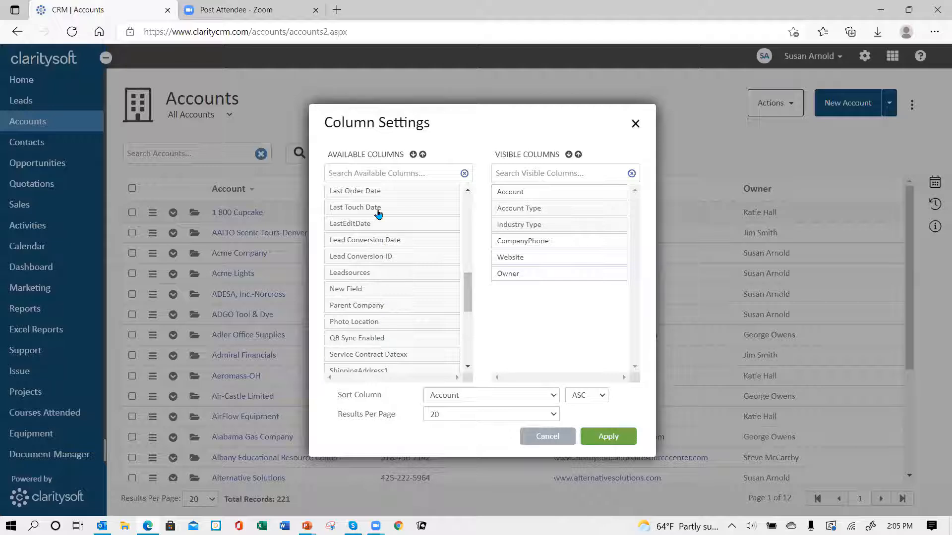
{"action": "left_click_drag", "start_coordinate": [380, 210], "coordinate": [530, 284]}
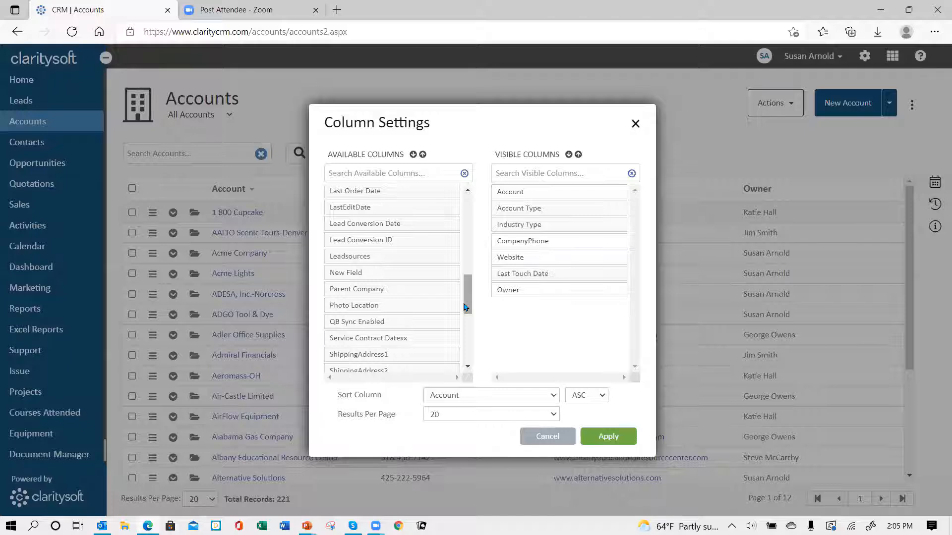
{"action": "left_click_drag", "start_coordinate": [466, 308], "coordinate": [474, 350]}
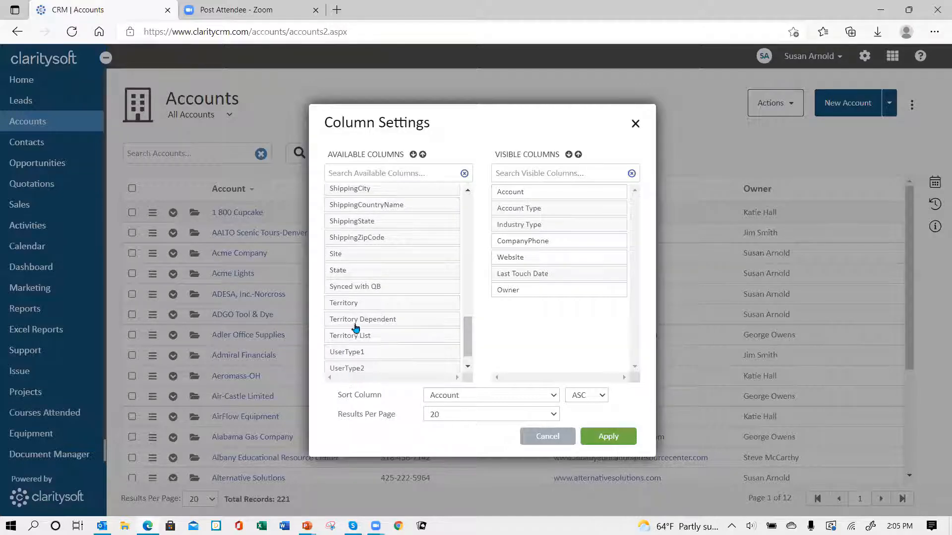
Place Territory below Industry Type and move Website back to Available Columns
{"action": "left_click_drag", "start_coordinate": [362, 303], "coordinate": [548, 242]}
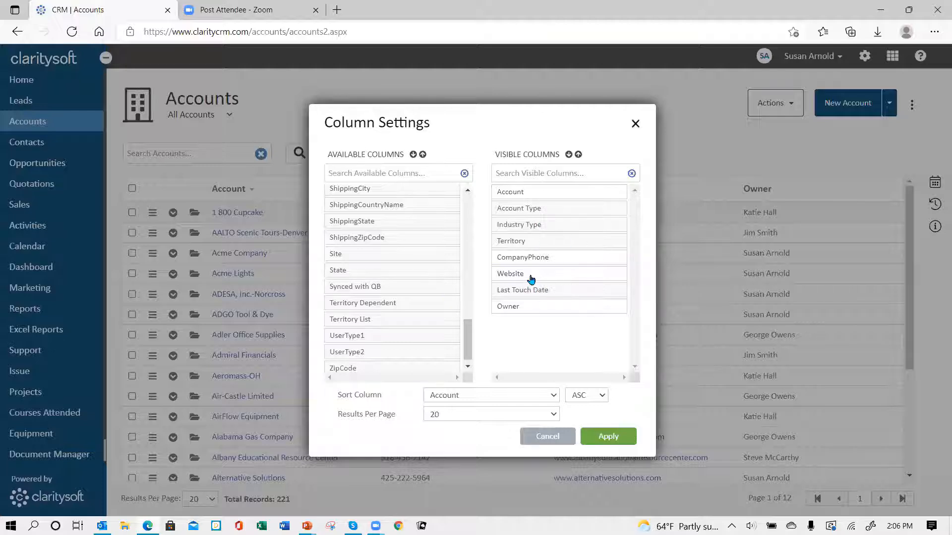
{"action": "left_click_drag", "start_coordinate": [529, 276], "coordinate": [370, 301]}
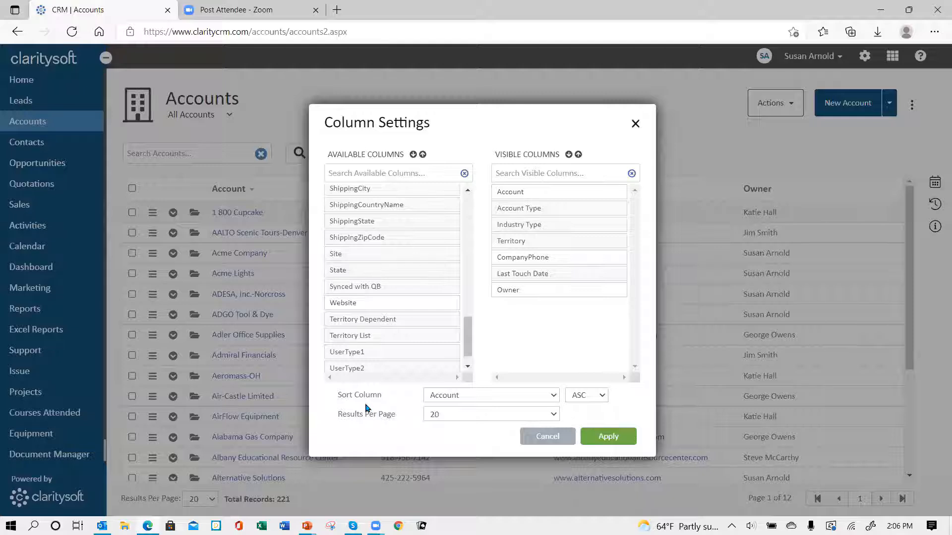
Keep the sort as Account ascending, set Results Per Page to 100, and apply the columns
{"action": "left_click", "coordinate": [554, 396]}
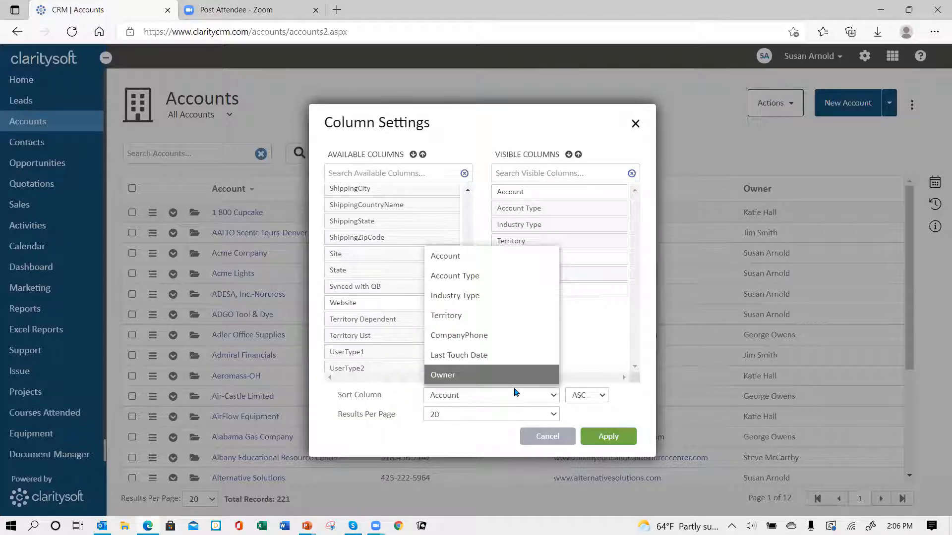
{"action": "left_click", "coordinate": [525, 259]}
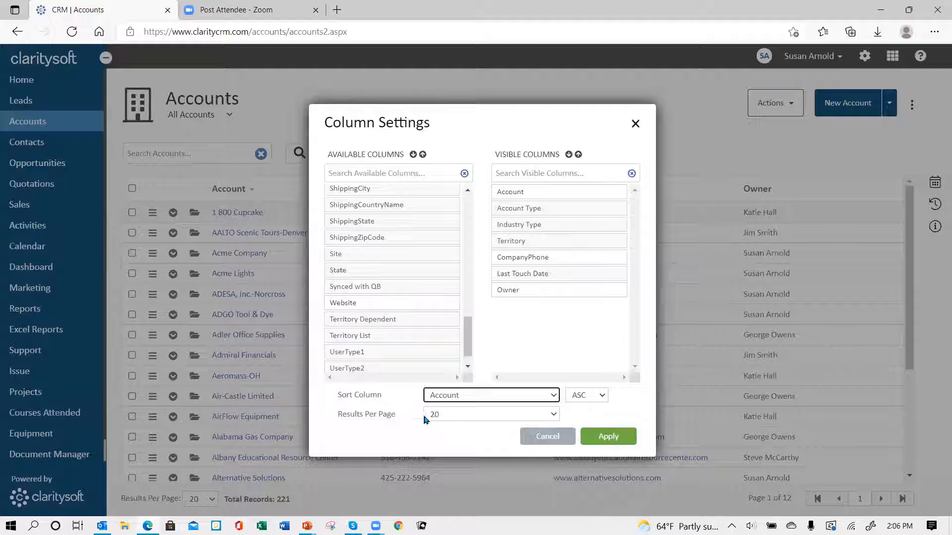
{"action": "left_click", "coordinate": [555, 414]}
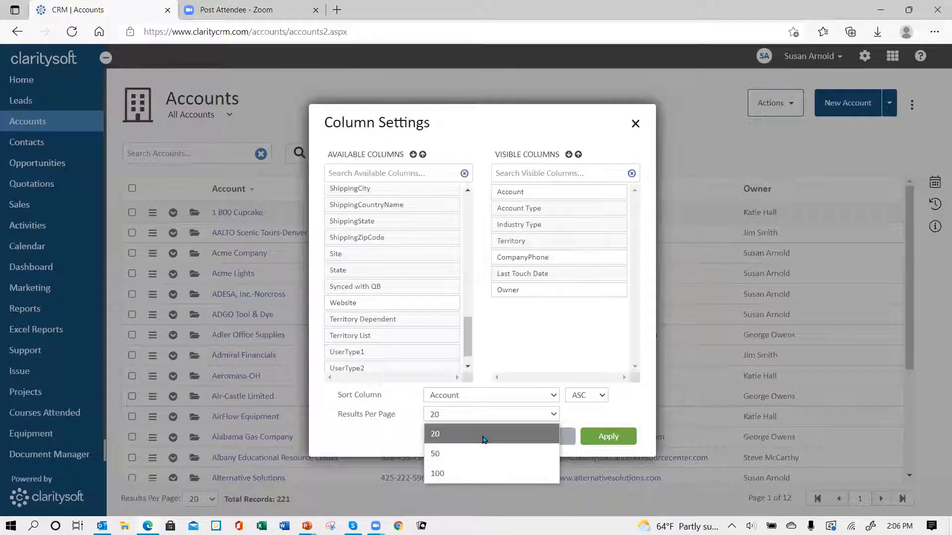
{"action": "left_click", "coordinate": [500, 477]}
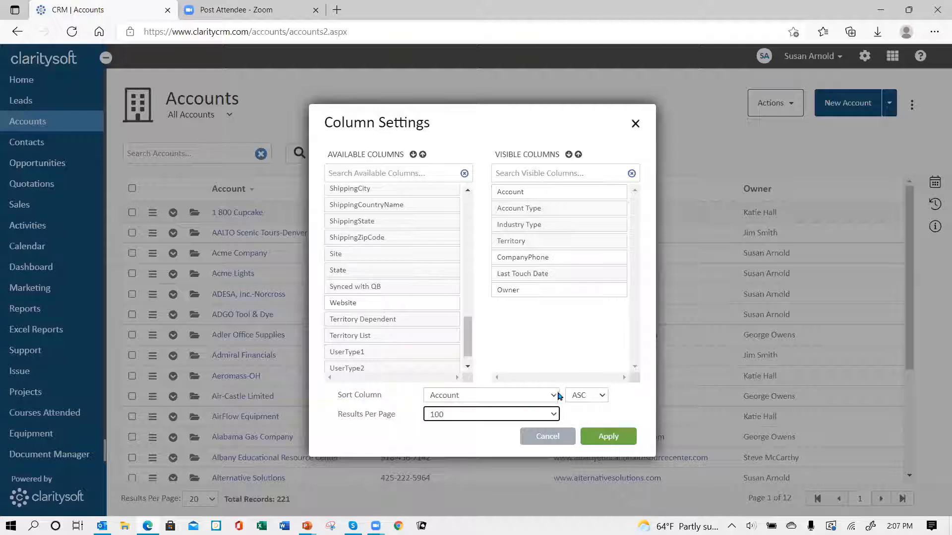
{"action": "left_click", "coordinate": [603, 396]}
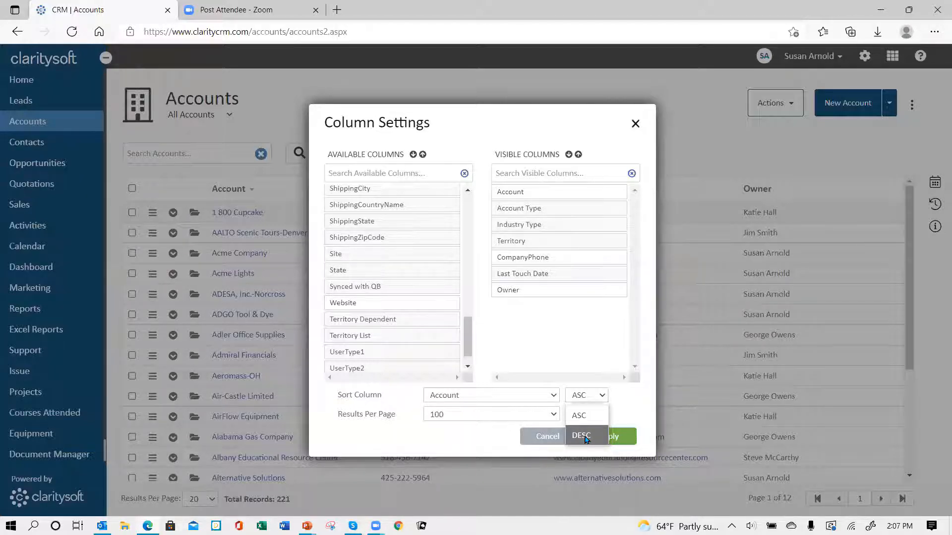
{"action": "left_click", "coordinate": [600, 399]}
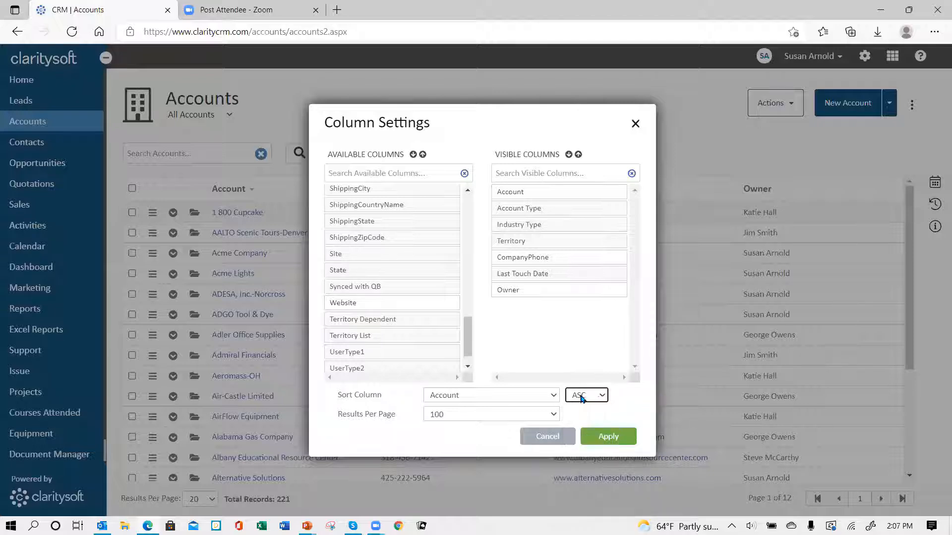
{"action": "left_click", "coordinate": [613, 441]}
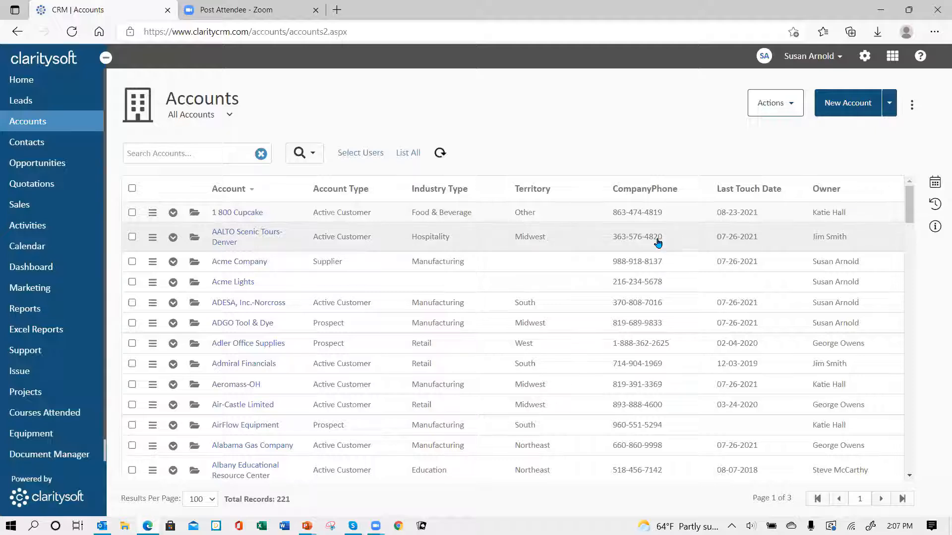
Visit the Contacts list and its options, then return to Accounts and open AALTO Scenic Tours-Denver
{"action": "left_click", "coordinate": [41, 149]}
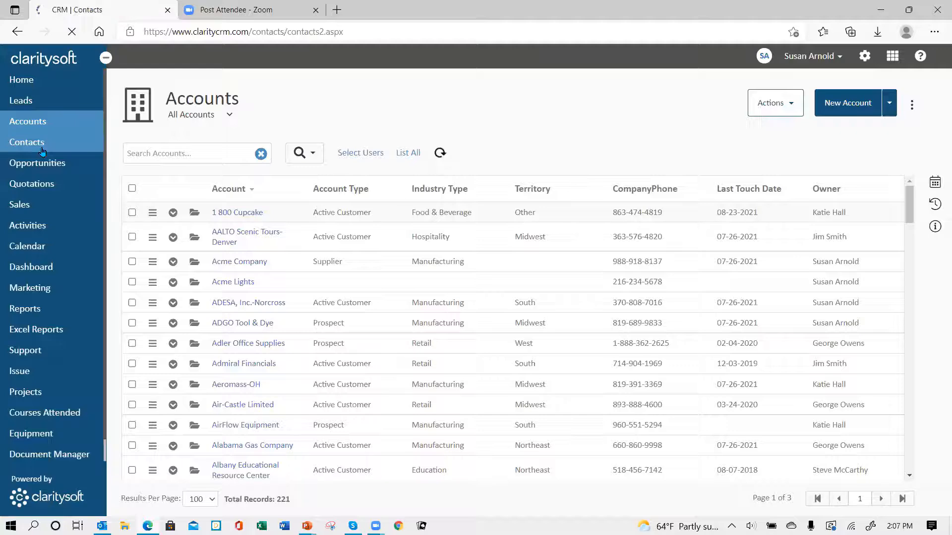
{"action": "left_click", "coordinate": [912, 106]}
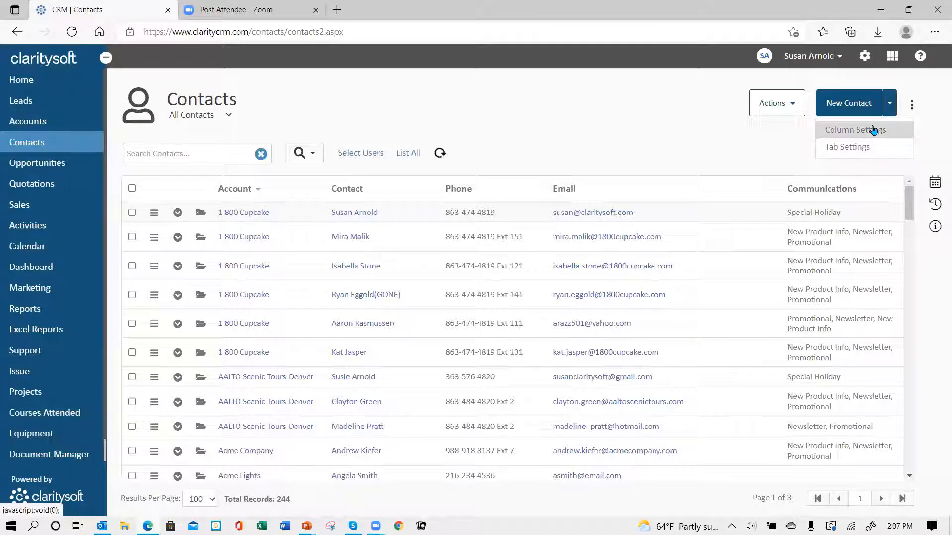
{"action": "left_click", "coordinate": [41, 126]}
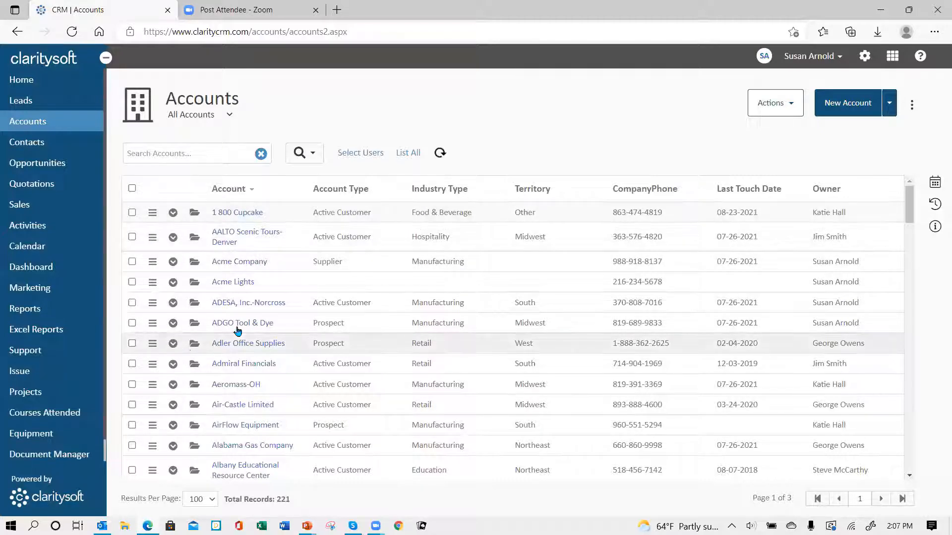
{"action": "left_click", "coordinate": [194, 238]}
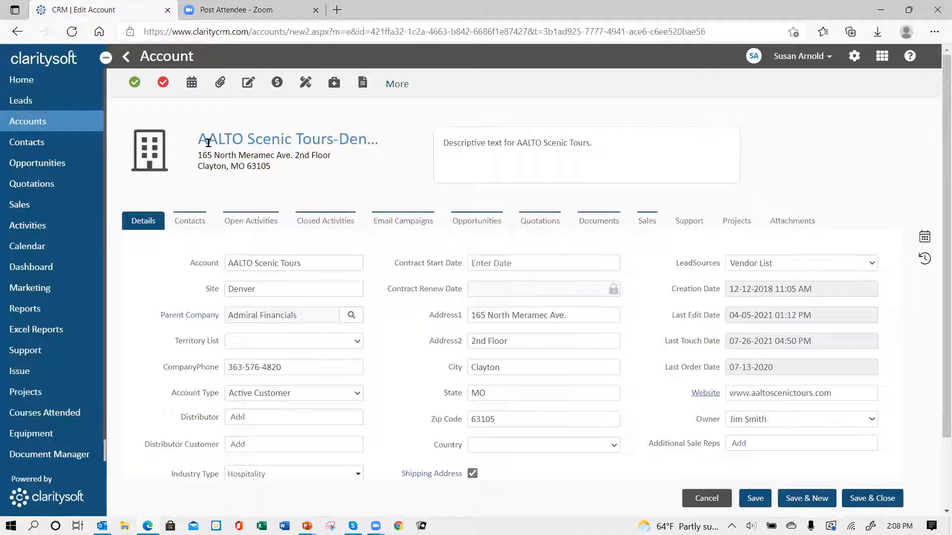
Go through the account's Contacts, Open Activities, Closed Activities, Opportunities and Support tabs in turn
{"action": "left_click", "coordinate": [184, 227]}
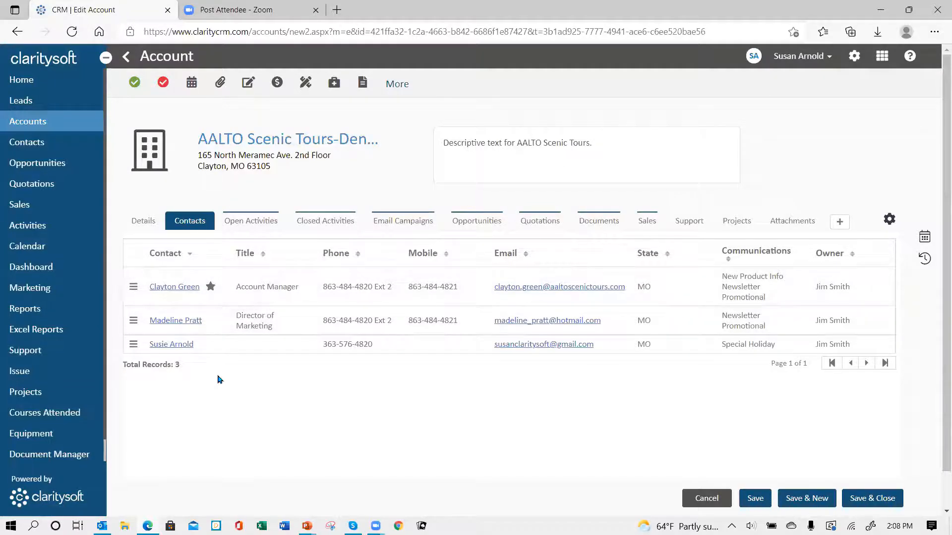
{"action": "left_click", "coordinate": [257, 221]}
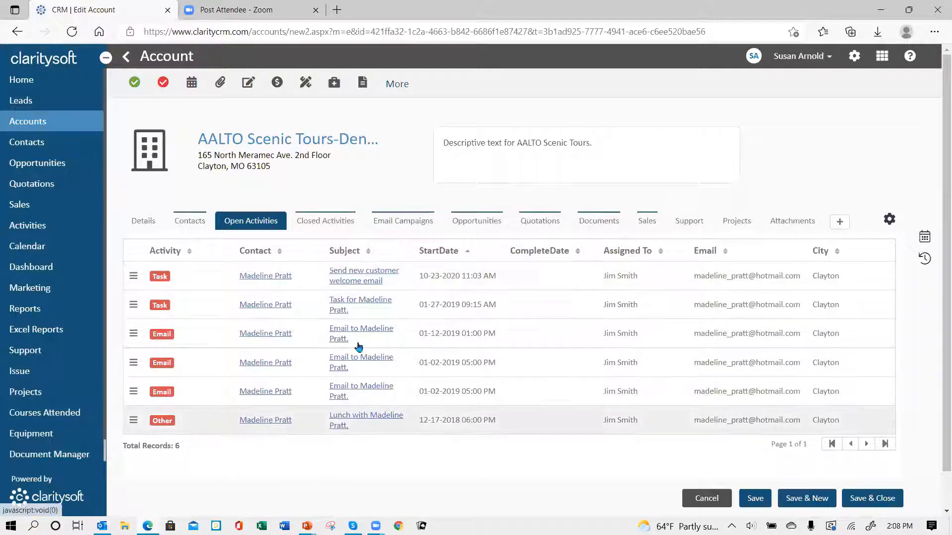
{"action": "left_click", "coordinate": [325, 220]}
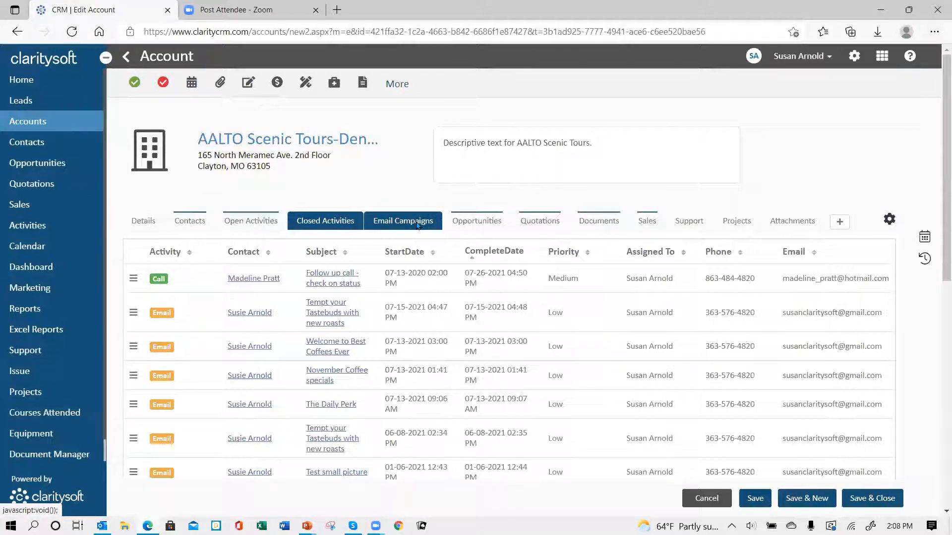
{"action": "left_click", "coordinate": [488, 223]}
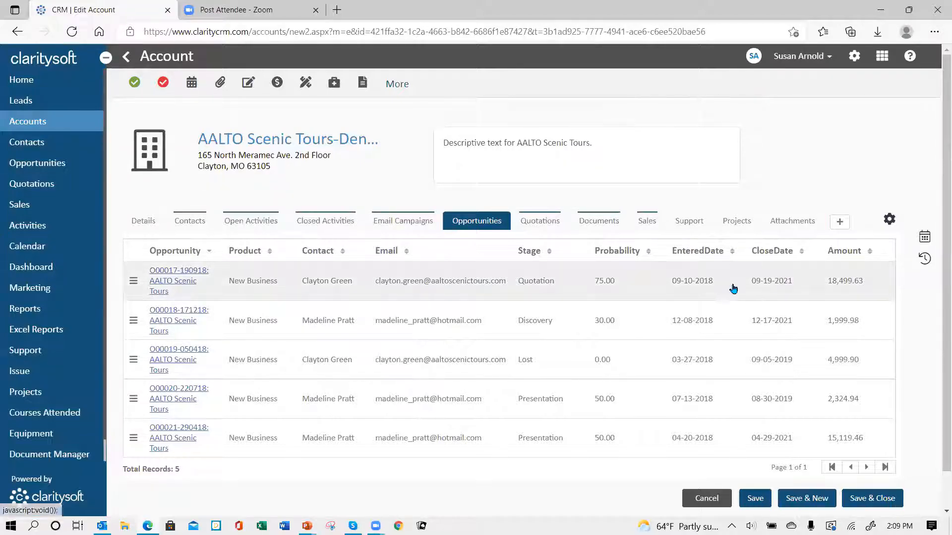
{"action": "left_click", "coordinate": [689, 219]}
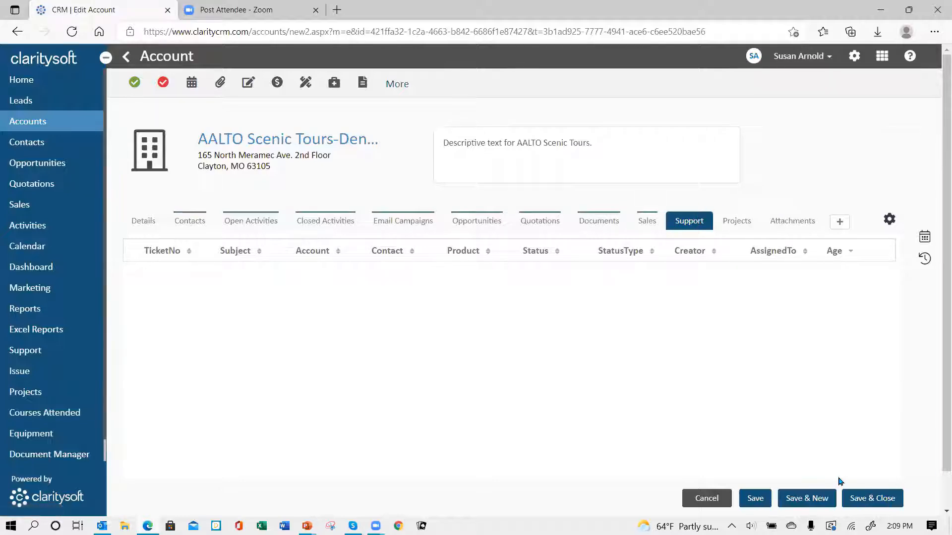
Cancel out of the Edit Account page to return to the 221-record Accounts list
{"action": "left_click", "coordinate": [707, 499]}
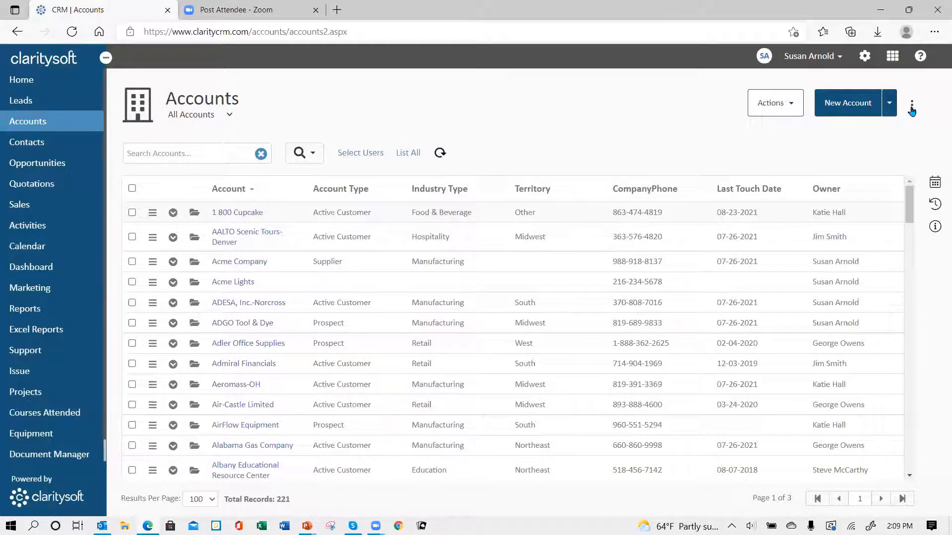
Move Support and Projects to Available Columns in Tab Settings, apply, then reopen AALTO Scenic Tours-Denver
{"action": "left_click", "coordinate": [912, 112]}
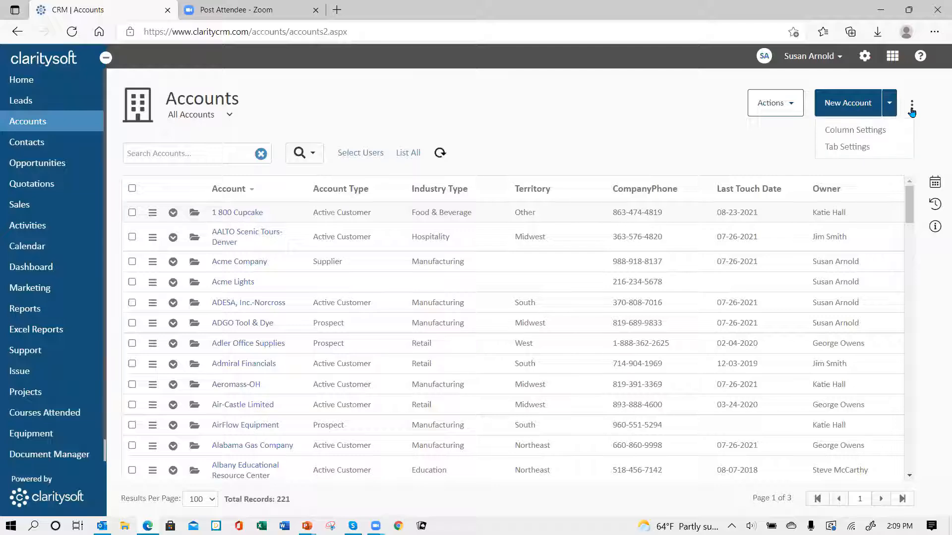
{"action": "left_click", "coordinate": [862, 155]}
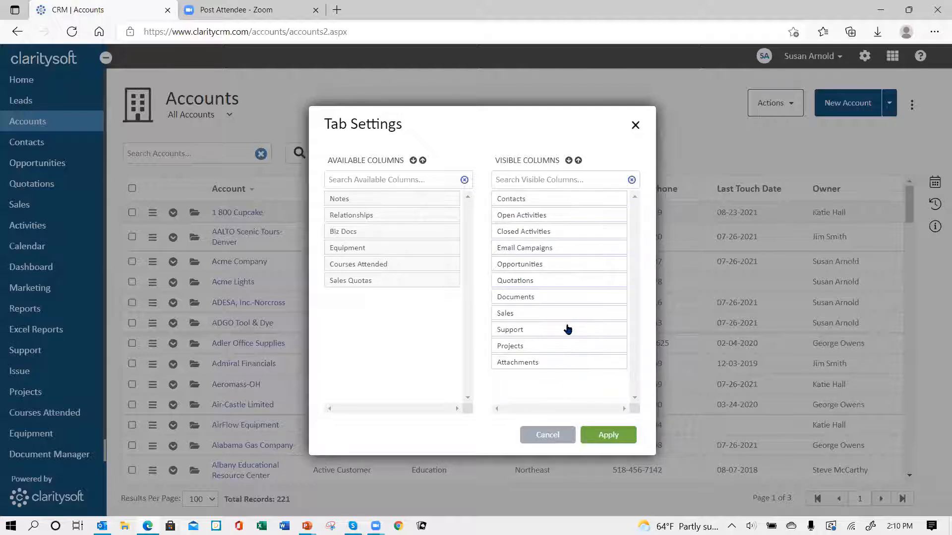
{"action": "left_click_drag", "start_coordinate": [569, 329], "coordinate": [354, 296]}
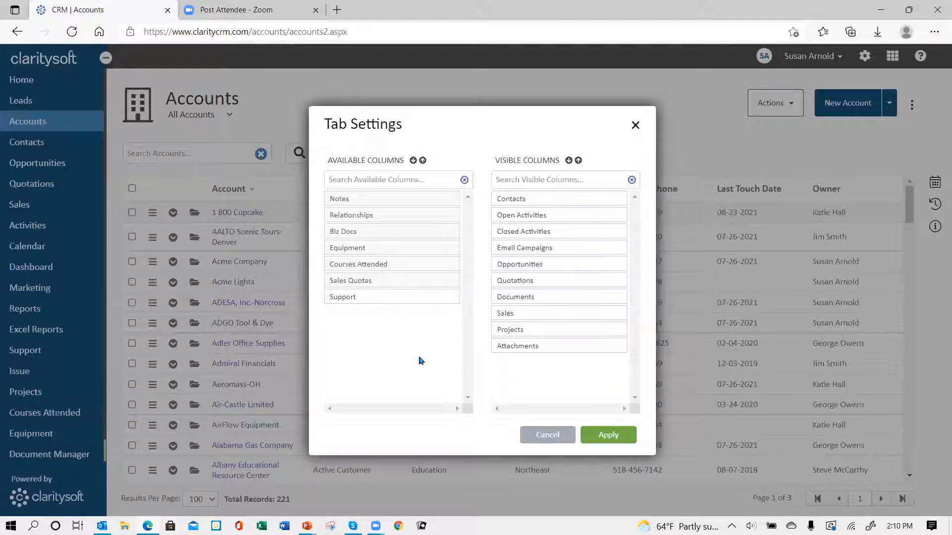
{"action": "left_click_drag", "start_coordinate": [526, 331], "coordinate": [345, 317]}
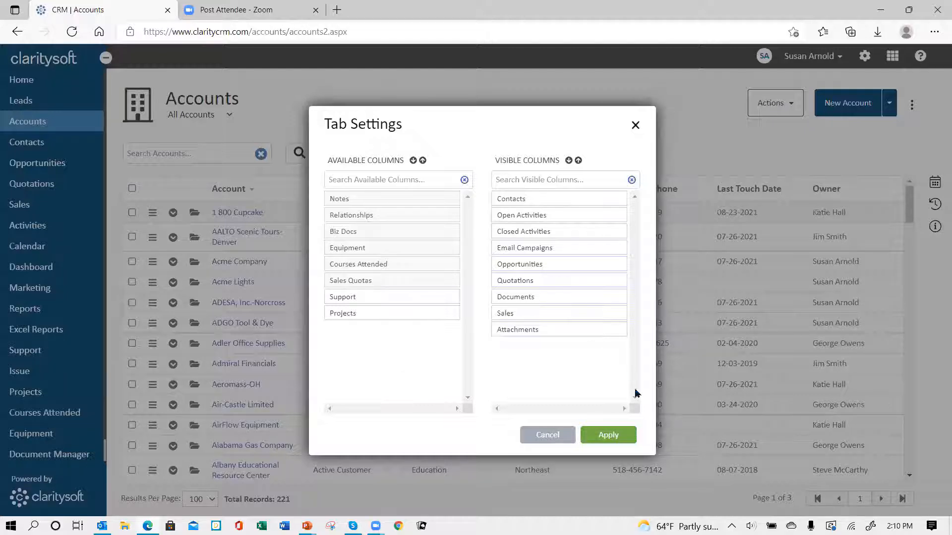
{"action": "left_click", "coordinate": [610, 437]}
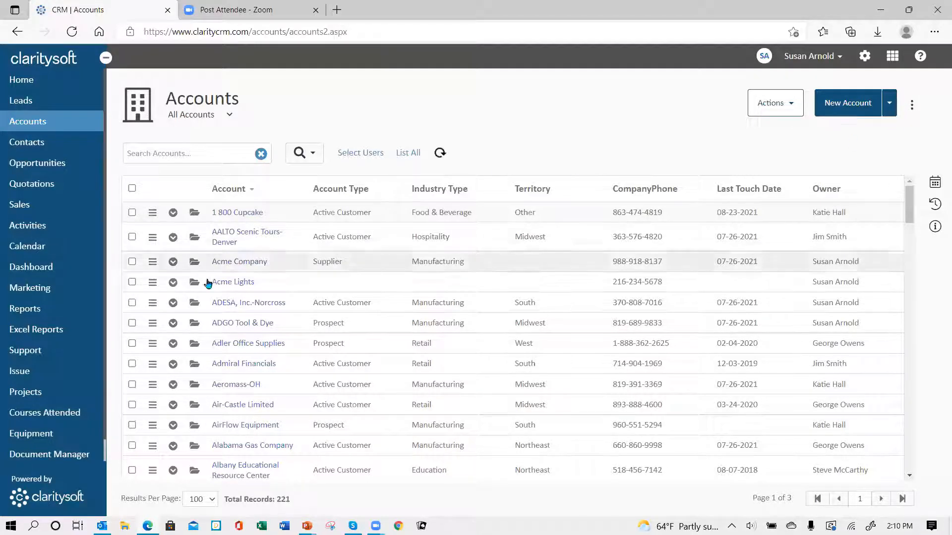
{"action": "left_click", "coordinate": [192, 239]}
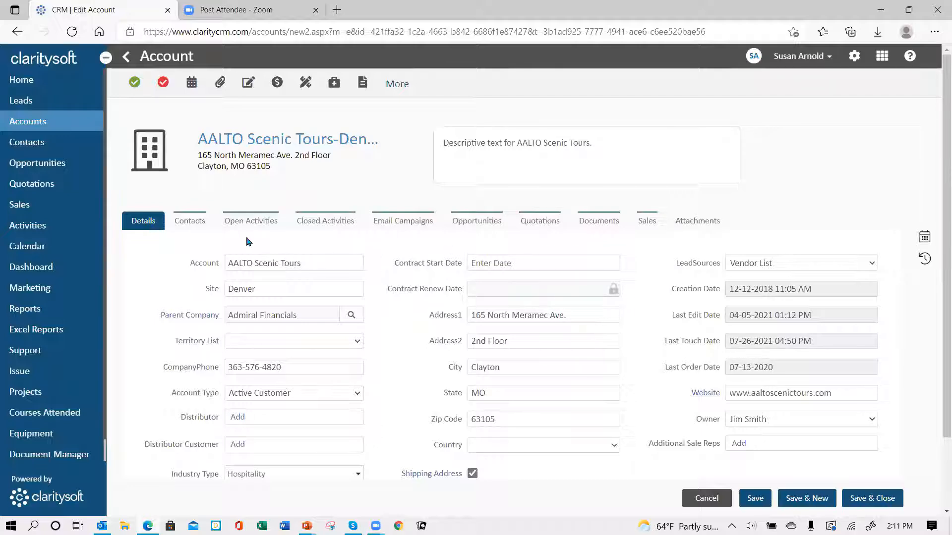
Show the AALTO Scenic Tours-Denver account's Contacts tab, listing its 3 contacts
{"action": "left_click", "coordinate": [191, 226]}
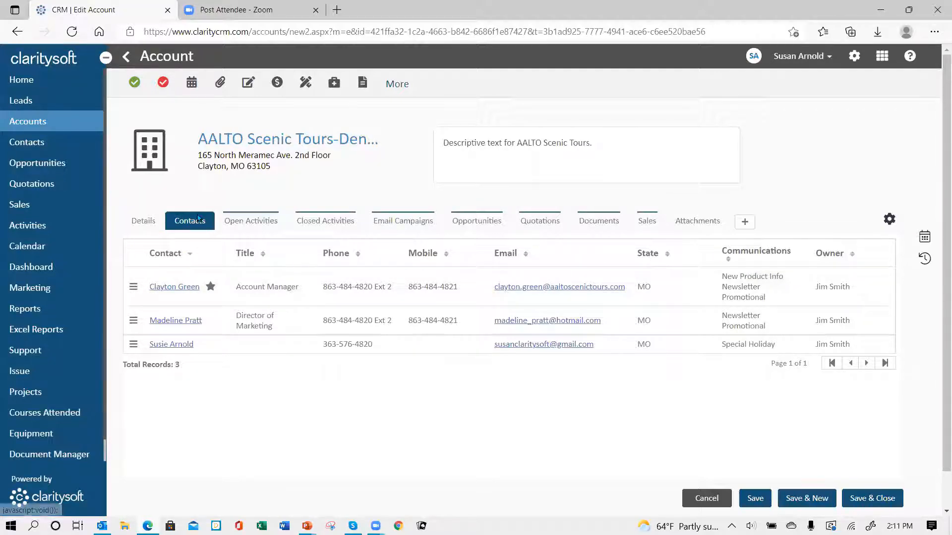
Insert a Contact Role column between Title and Phone in the contacts grid, keep sorting by Contact, and apply
{"action": "left_click", "coordinate": [889, 220]}
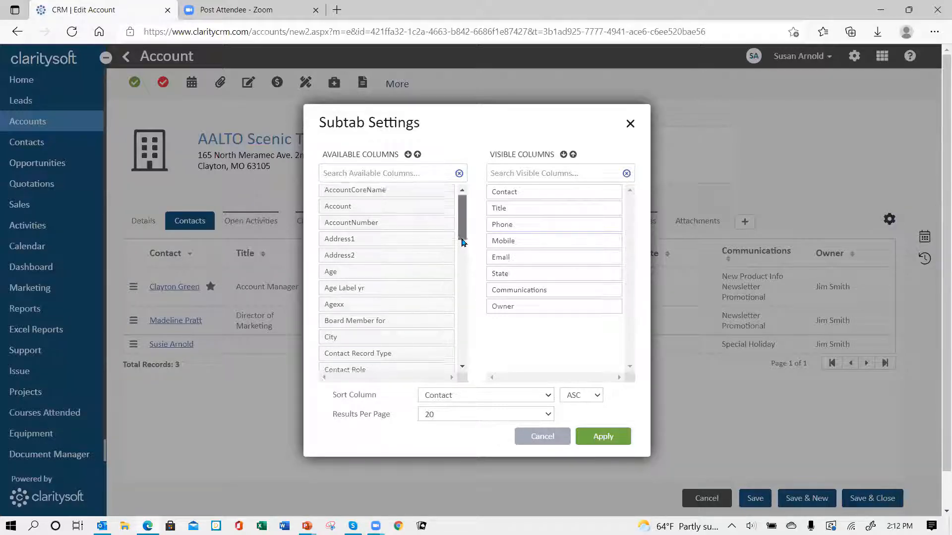
{"action": "left_click_drag", "start_coordinate": [465, 236], "coordinate": [466, 374]}
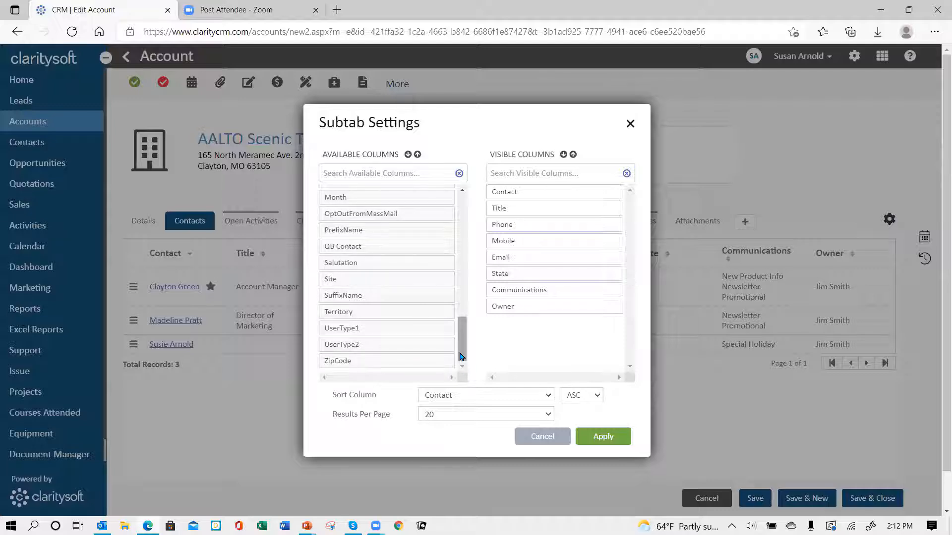
{"action": "left_click_drag", "start_coordinate": [460, 356], "coordinate": [465, 252]}
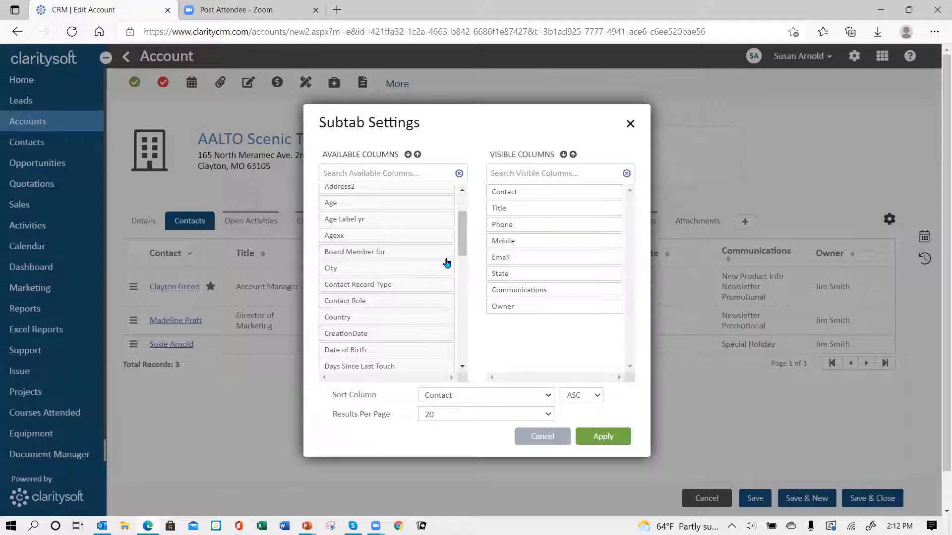
{"action": "left_click_drag", "start_coordinate": [465, 253], "coordinate": [468, 268]}
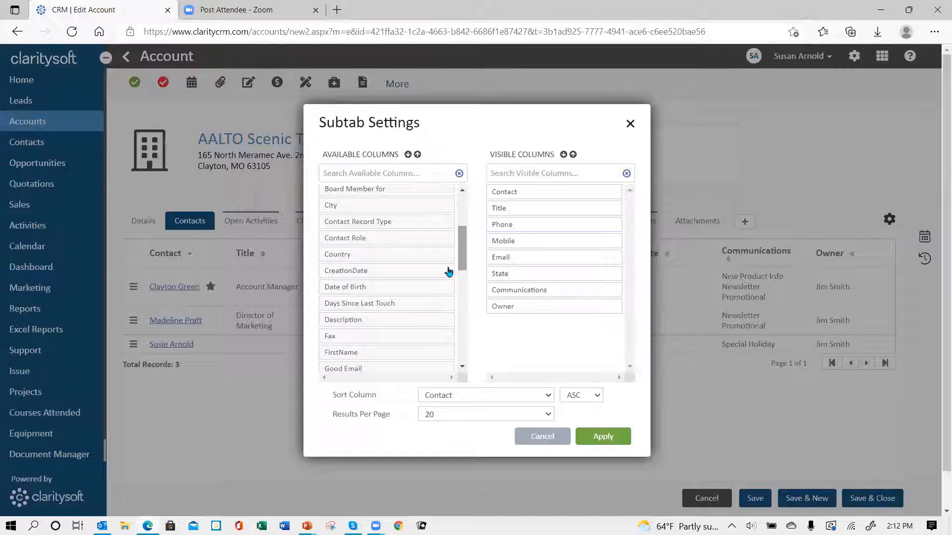
{"action": "left_click_drag", "start_coordinate": [348, 244], "coordinate": [518, 231]}
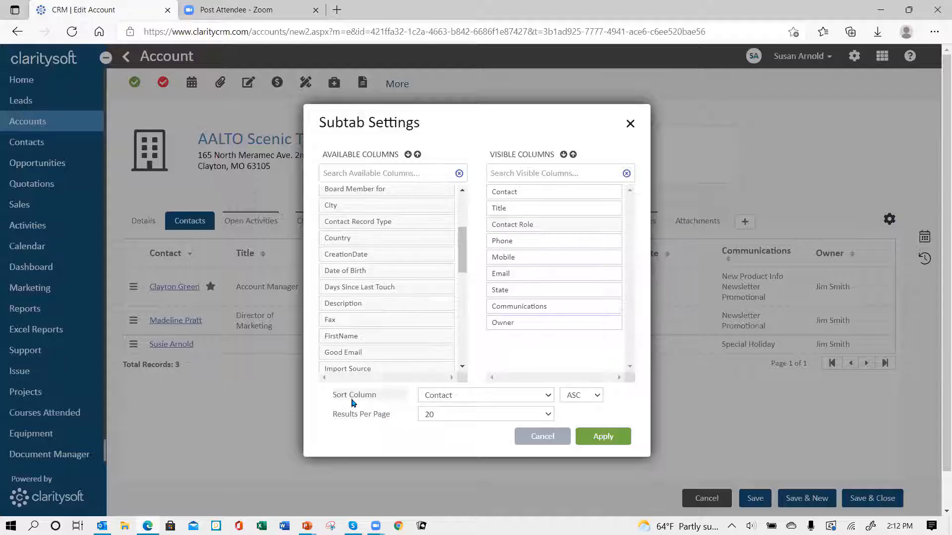
{"action": "left_click", "coordinate": [547, 397]}
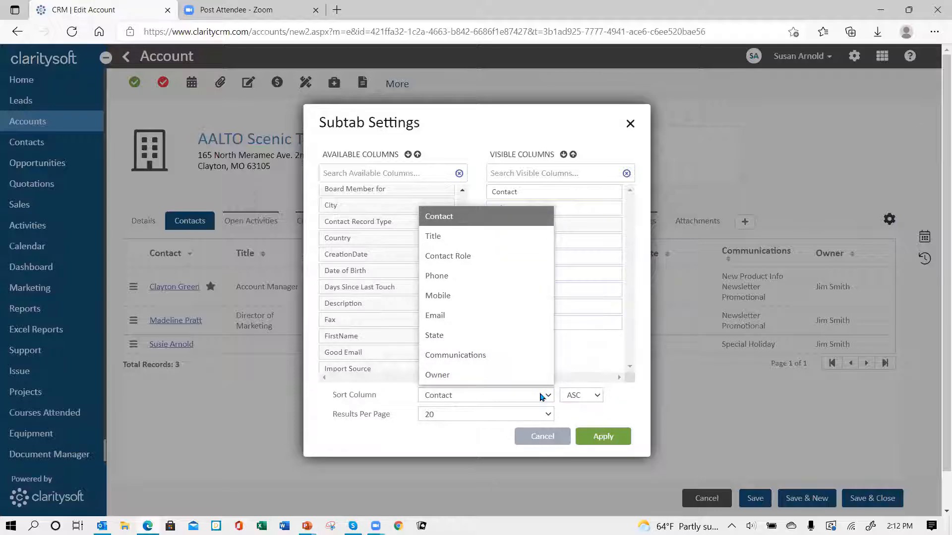
{"action": "left_click", "coordinate": [542, 397]}
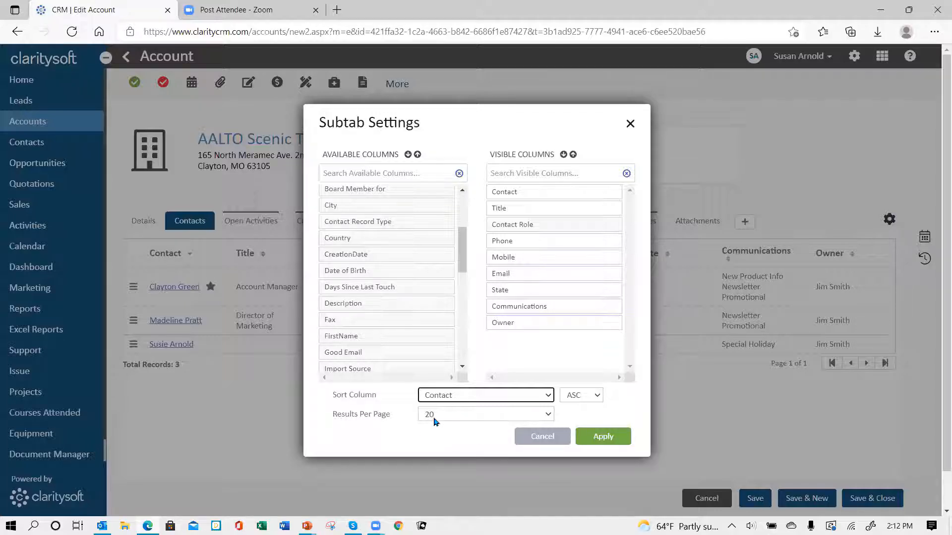
{"action": "left_click", "coordinate": [604, 439]}
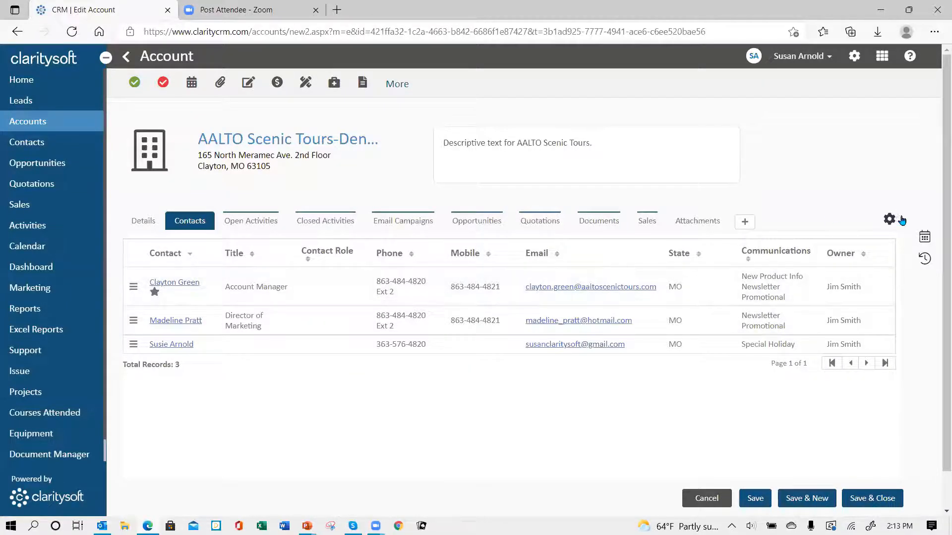
Swap the contacts grid's Contact Role column for Industry Type, placed right after Title, and apply
{"action": "left_click", "coordinate": [890, 219]}
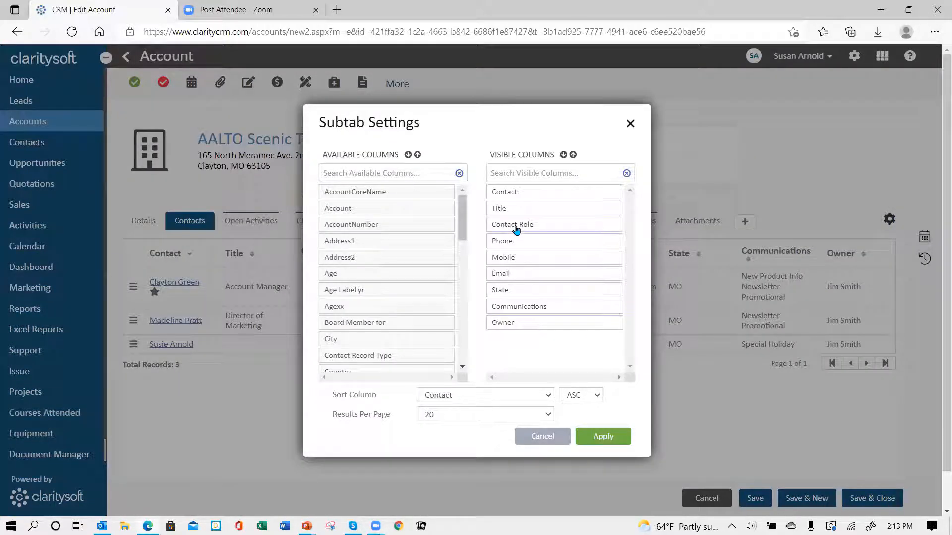
{"action": "left_click_drag", "start_coordinate": [521, 226], "coordinate": [351, 310]}
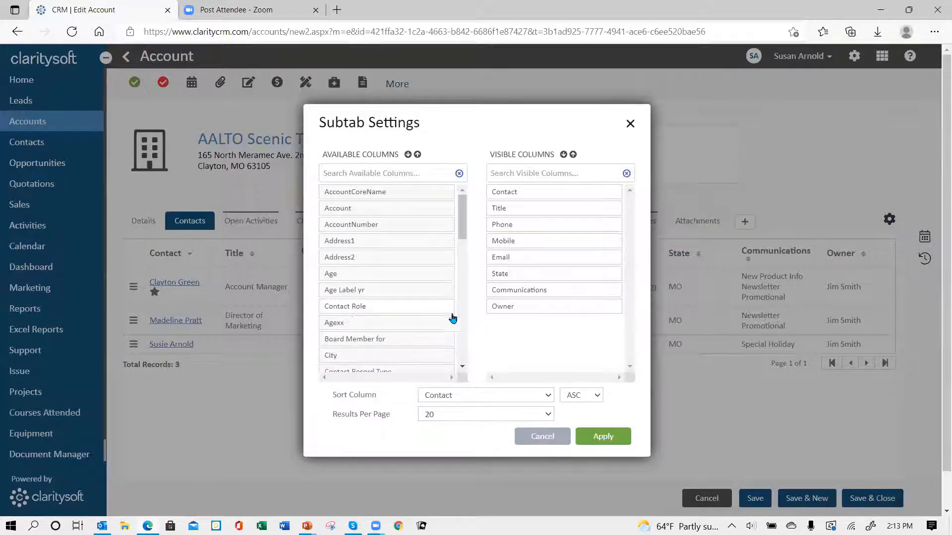
{"action": "scroll", "coordinate": [464, 367], "scroll_direction": "down", "scroll_amount": 2}
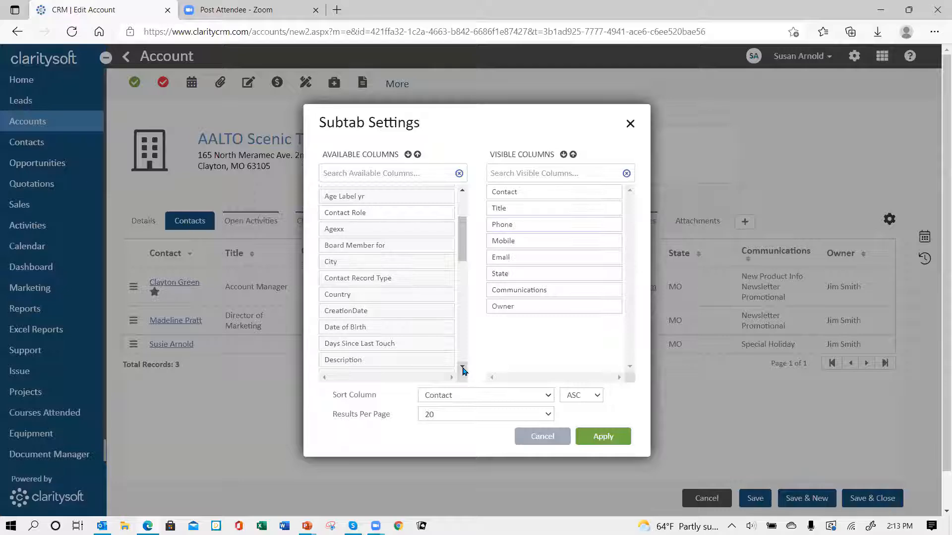
{"action": "scroll", "coordinate": [463, 371], "scroll_direction": "down", "scroll_amount": 3}
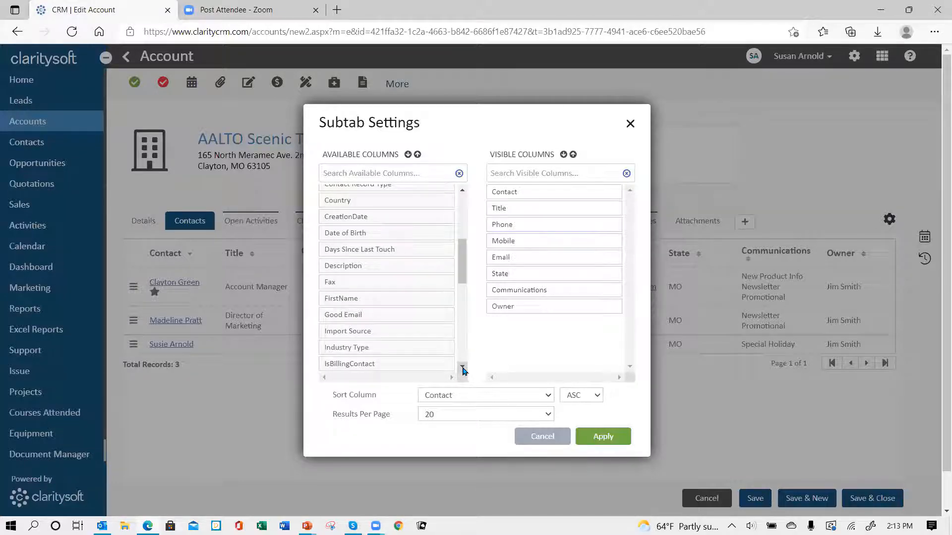
{"action": "scroll", "coordinate": [463, 371], "scroll_direction": "down", "scroll_amount": 4}
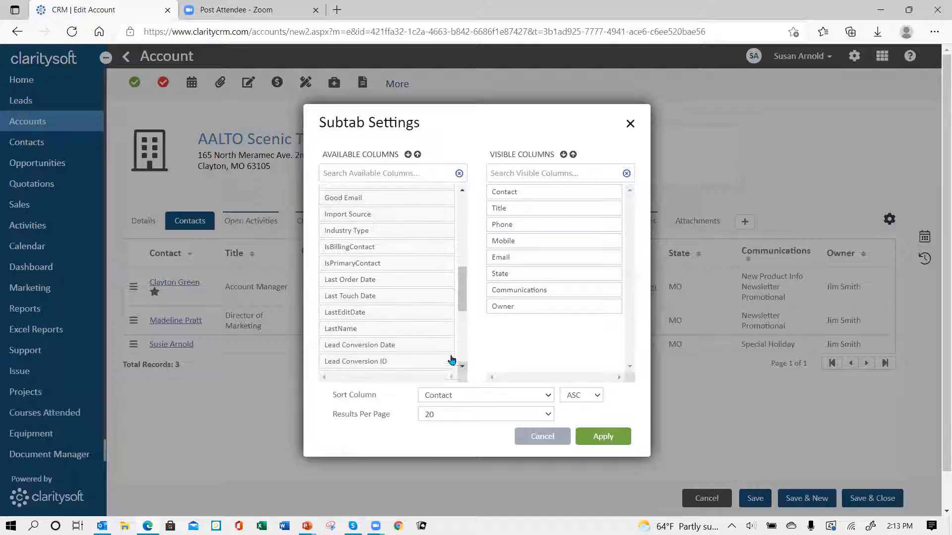
{"action": "left_click_drag", "start_coordinate": [343, 232], "coordinate": [539, 224]}
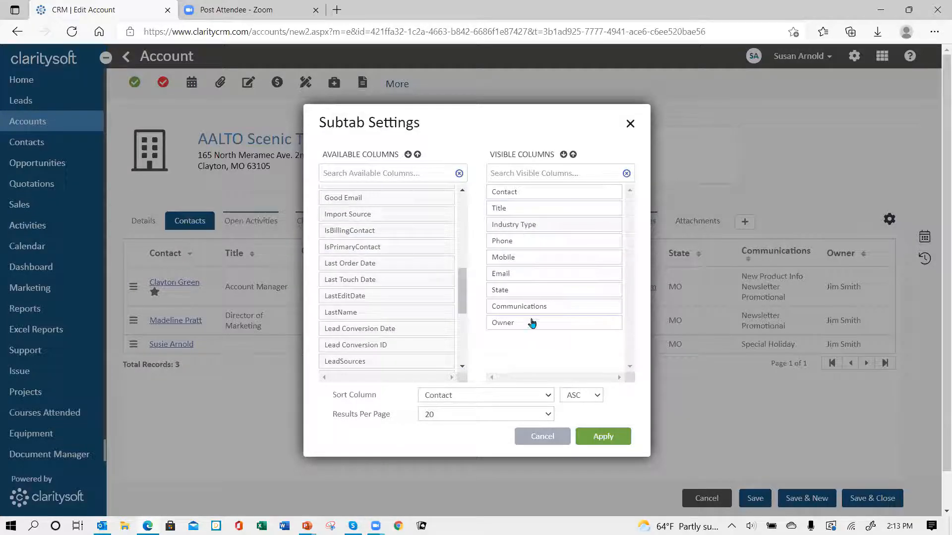
{"action": "left_click", "coordinate": [601, 438]}
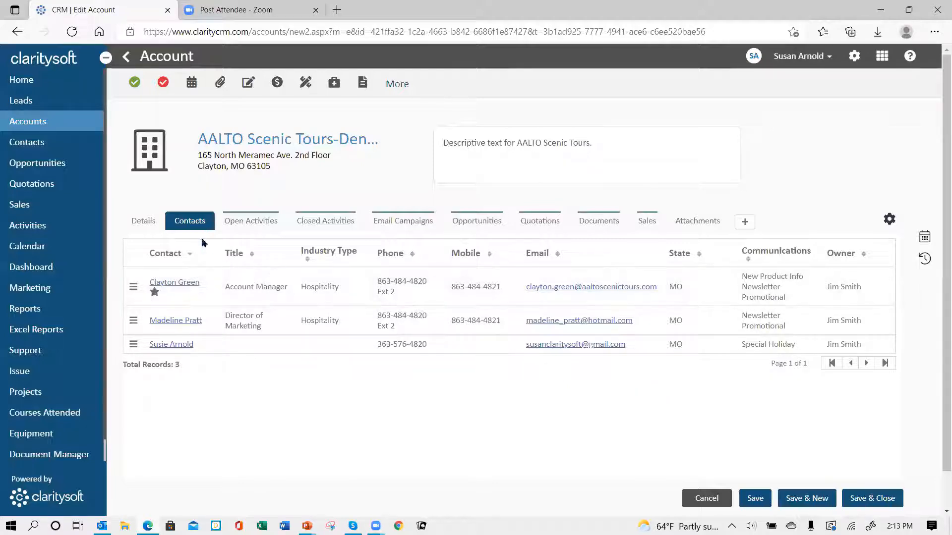
Look over the account's Open Activities and Opportunities, then cancel back to the Accounts list
{"action": "left_click", "coordinate": [249, 225]}
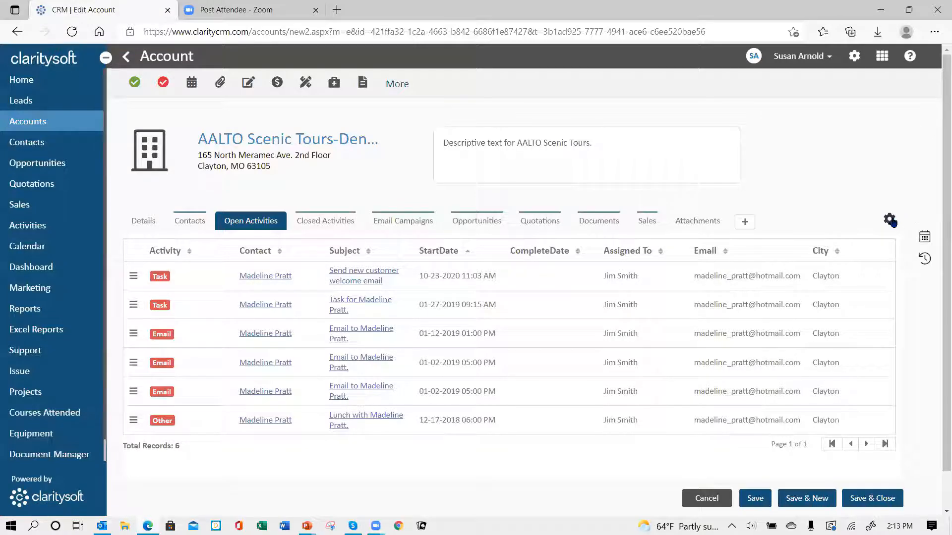
{"action": "left_click", "coordinate": [484, 229]}
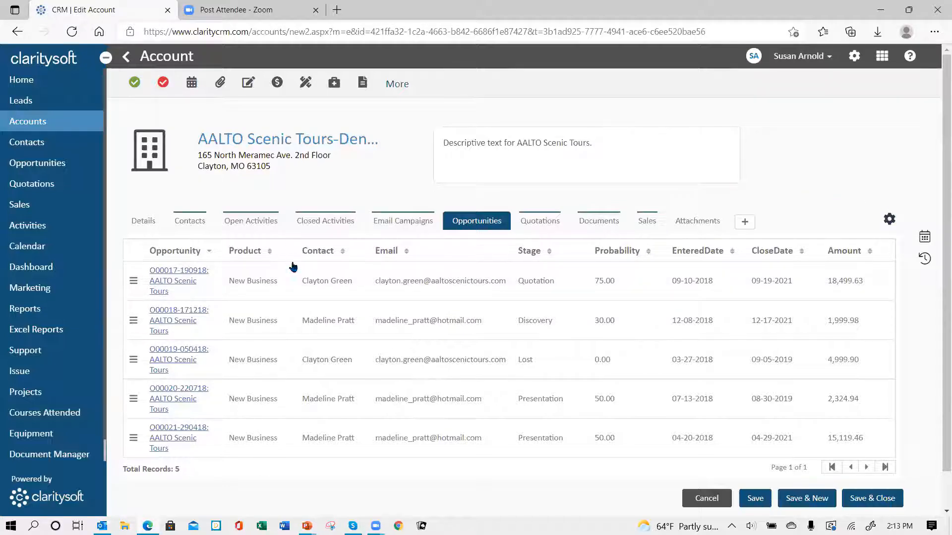
{"action": "left_click", "coordinate": [710, 499]}
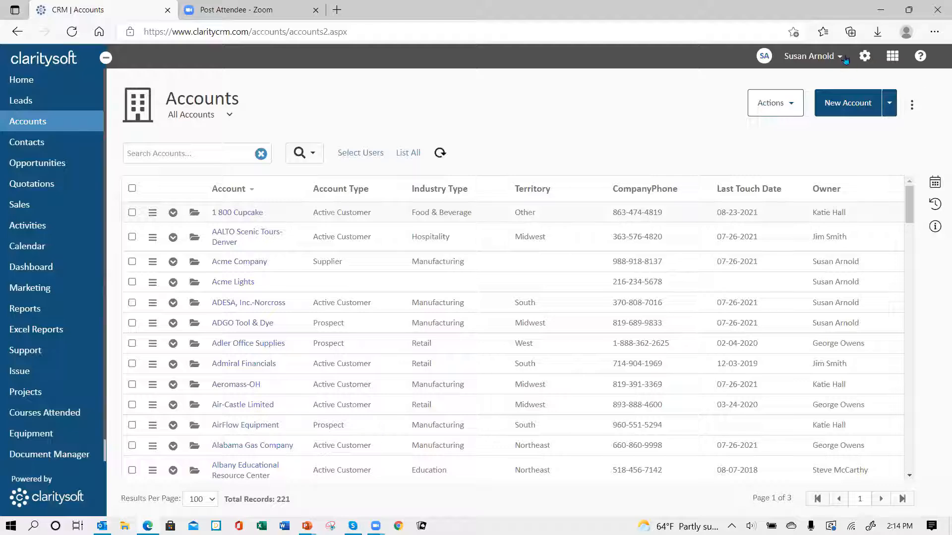
Open My Preferences and change the Time Zone to Central Standard Time
{"action": "left_click", "coordinate": [865, 58]}
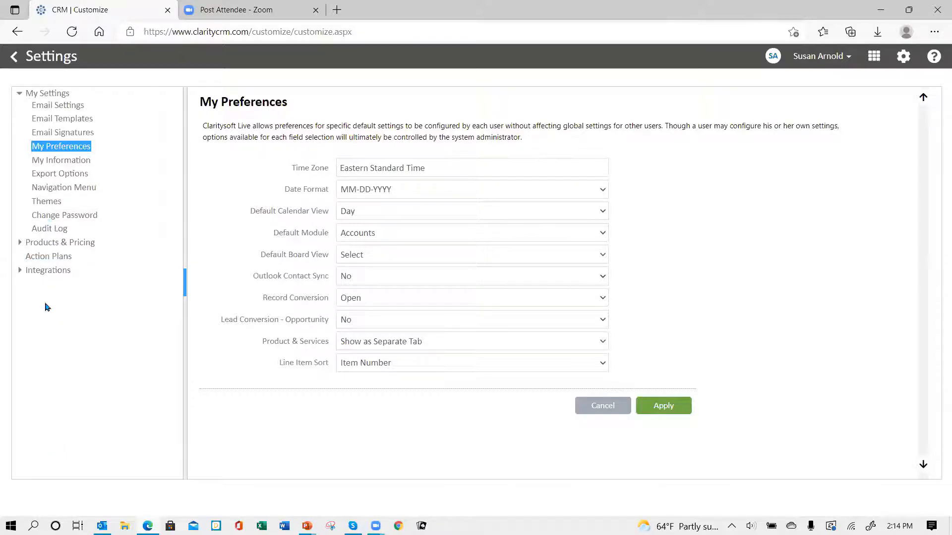
{"action": "left_click", "coordinate": [50, 96]}
{"action": "left_click", "coordinate": [59, 173]}
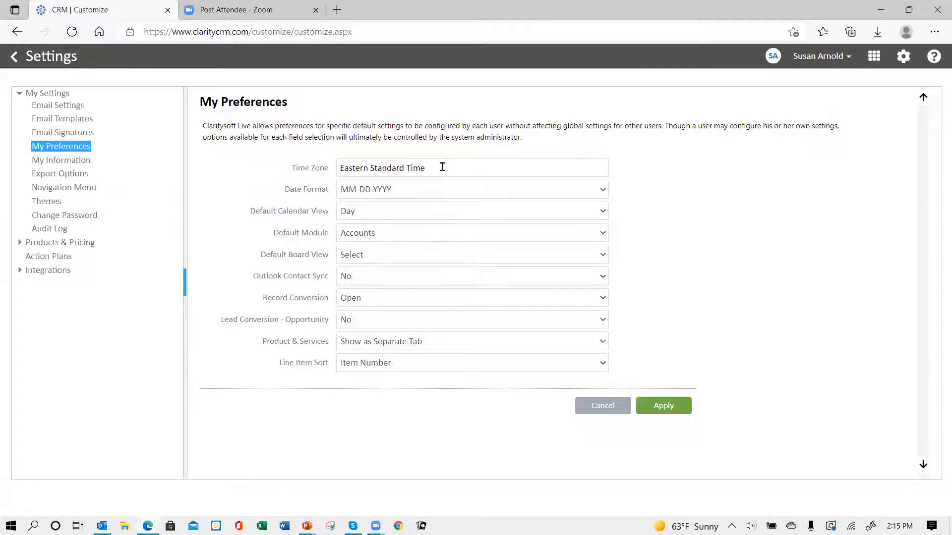
{"action": "left_click_drag", "start_coordinate": [442, 168], "coordinate": [265, 180]}
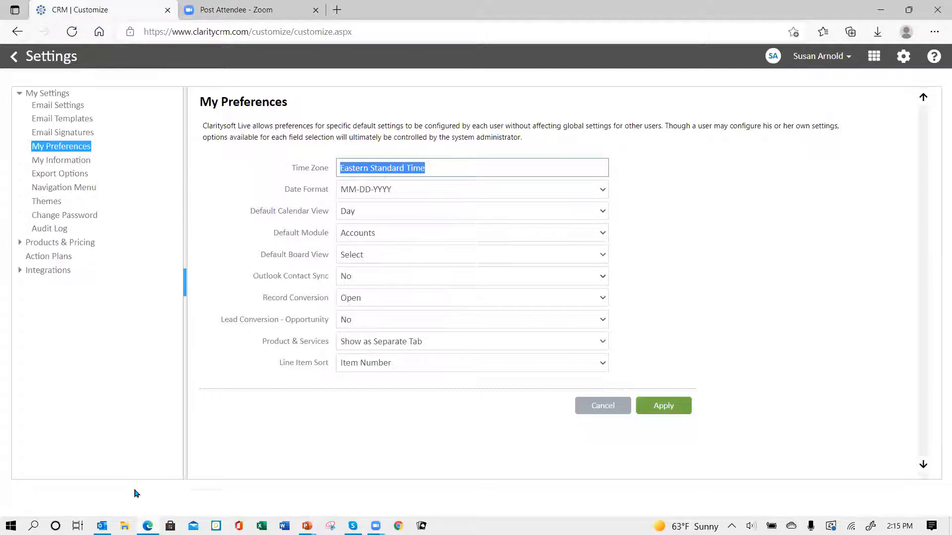
{"action": "type", "text": "Cen"}
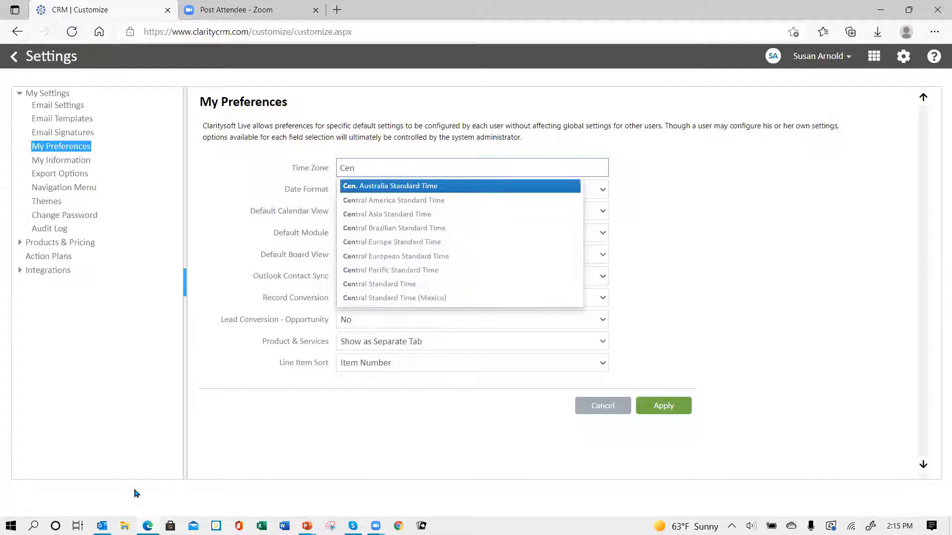
{"action": "type", "text": "tral"}
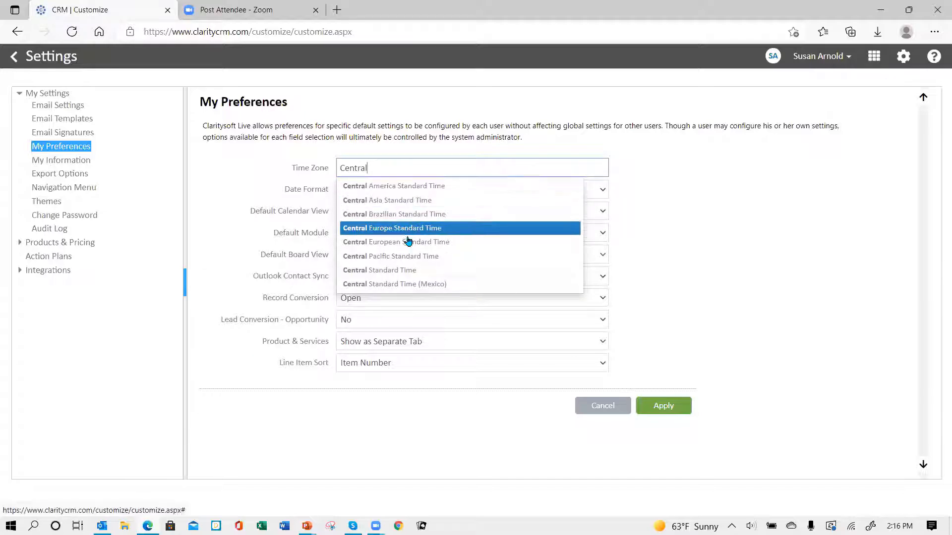
{"action": "left_click", "coordinate": [386, 275]}
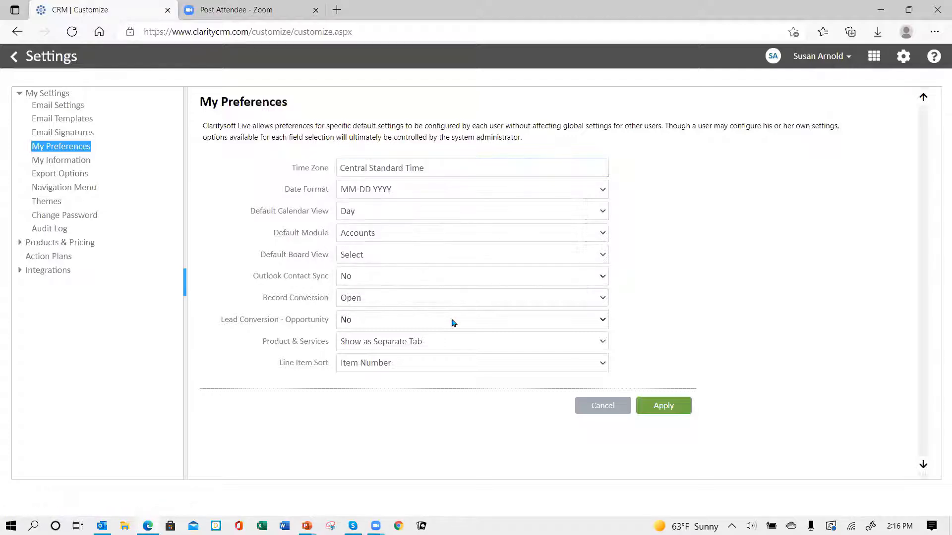
Switch the Time Zone back to Eastern Standard Time
{"action": "left_click", "coordinate": [443, 162]}
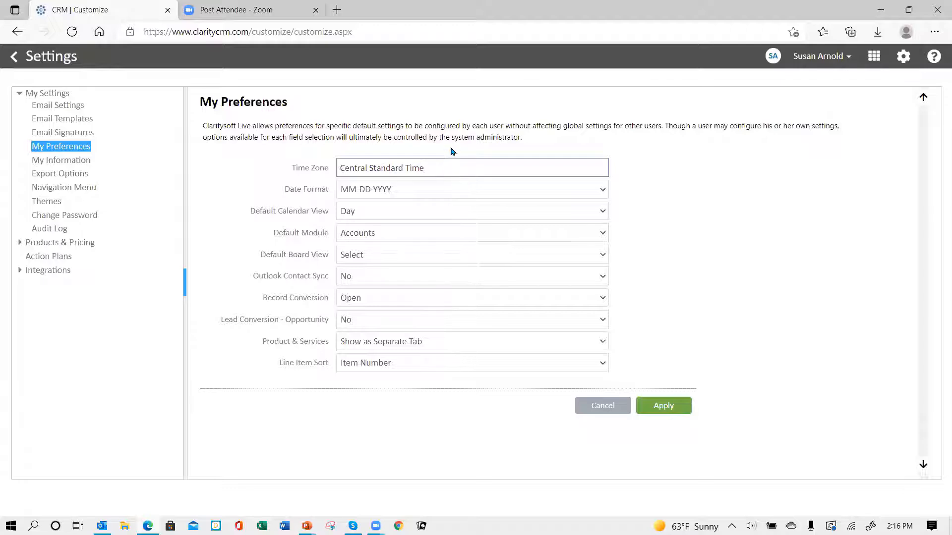
{"action": "left_click_drag", "start_coordinate": [438, 170], "coordinate": [323, 213]}
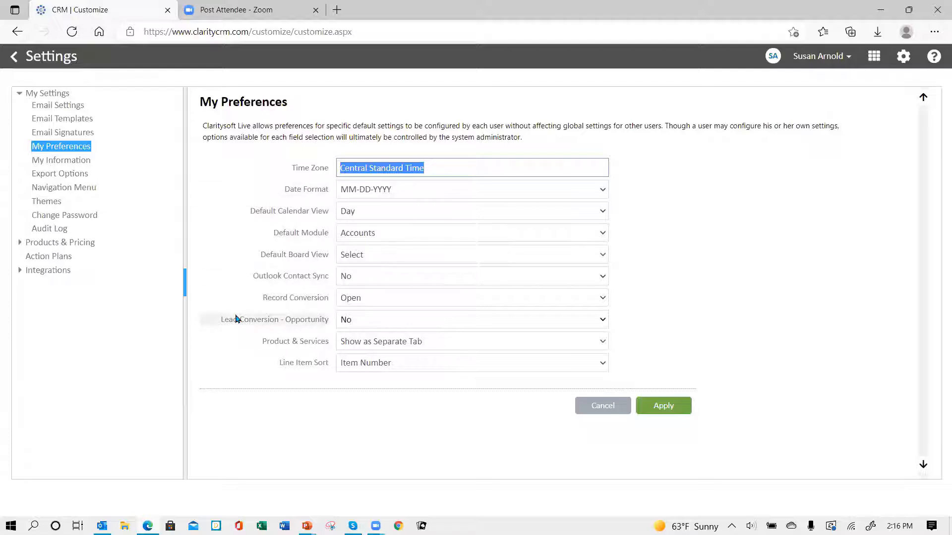
{"action": "type", "text": "Ea"}
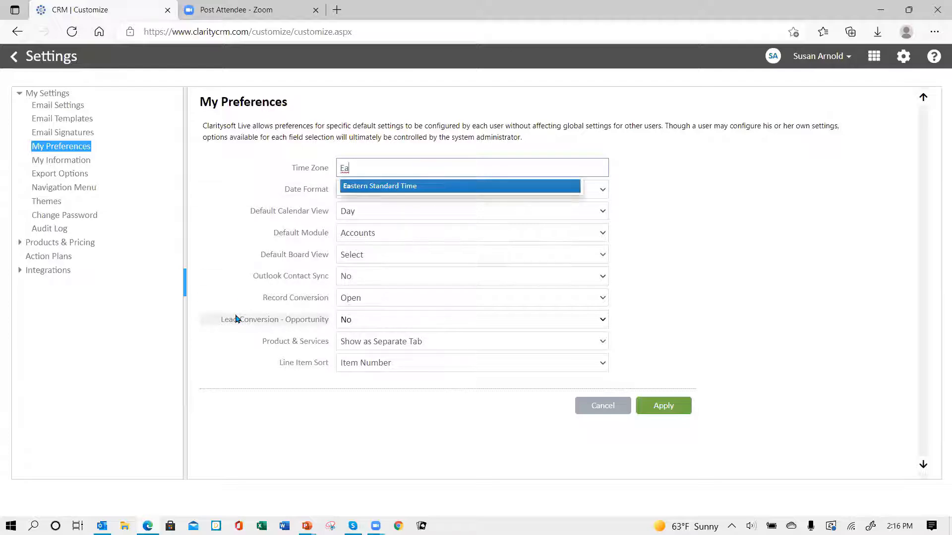
{"action": "left_click", "coordinate": [402, 191]}
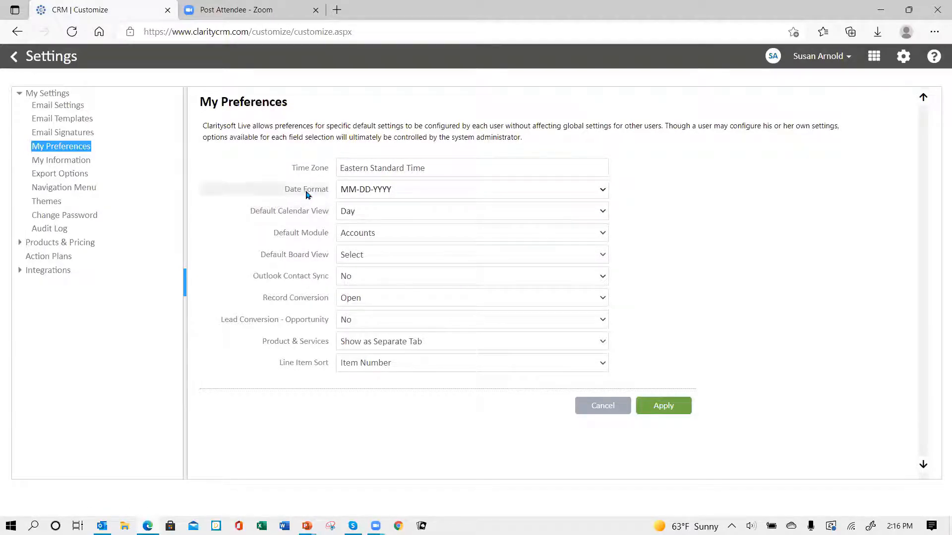
{"action": "left_click", "coordinate": [602, 190]}
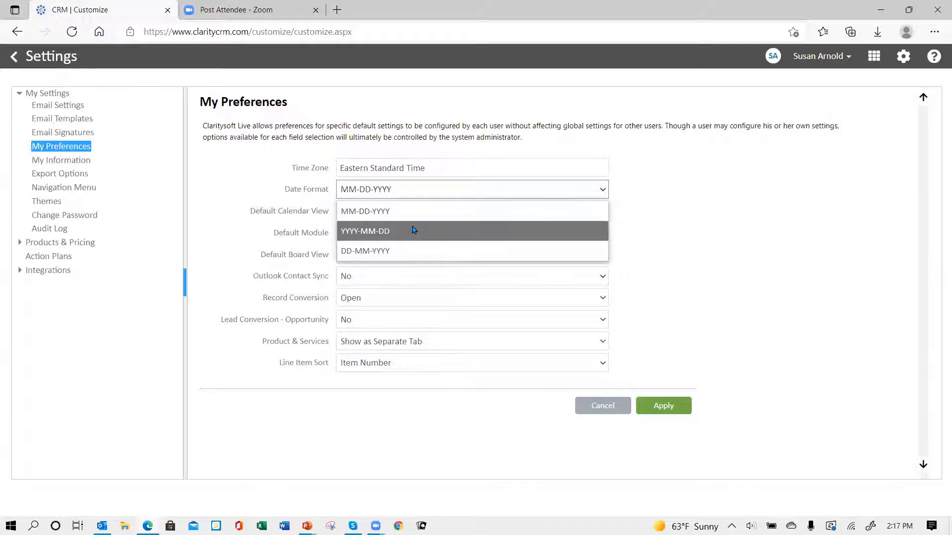
{"action": "left_click", "coordinate": [435, 195]}
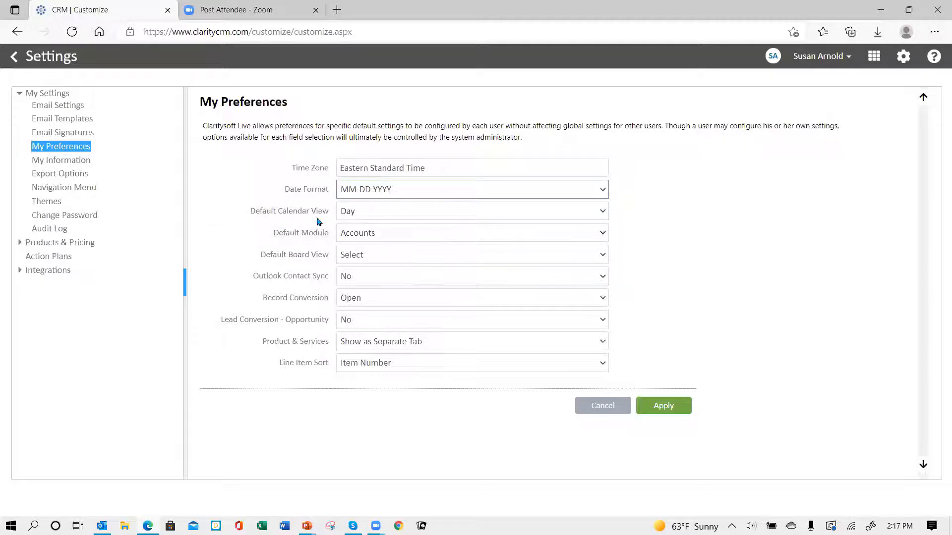
Choose Week as the Default Calendar View
{"action": "left_click", "coordinate": [603, 212]}
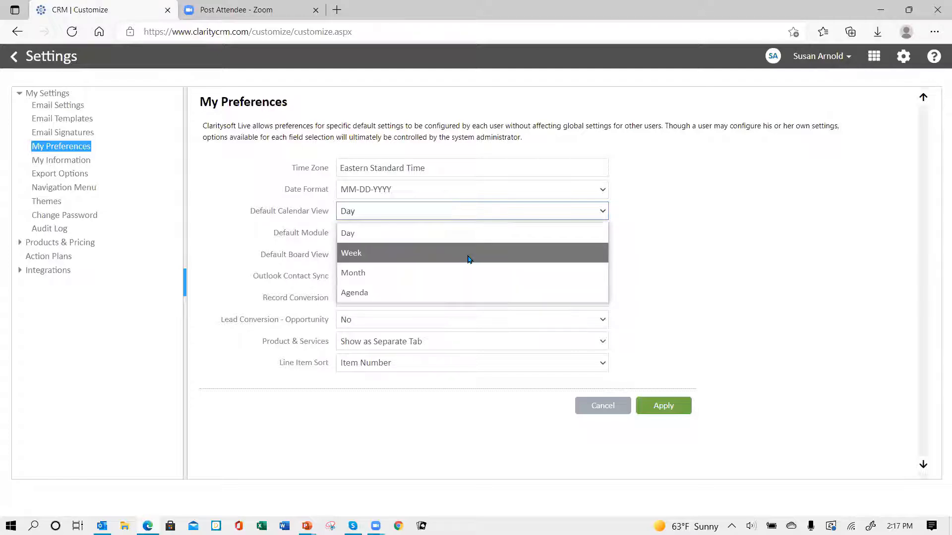
{"action": "left_click", "coordinate": [469, 255]}
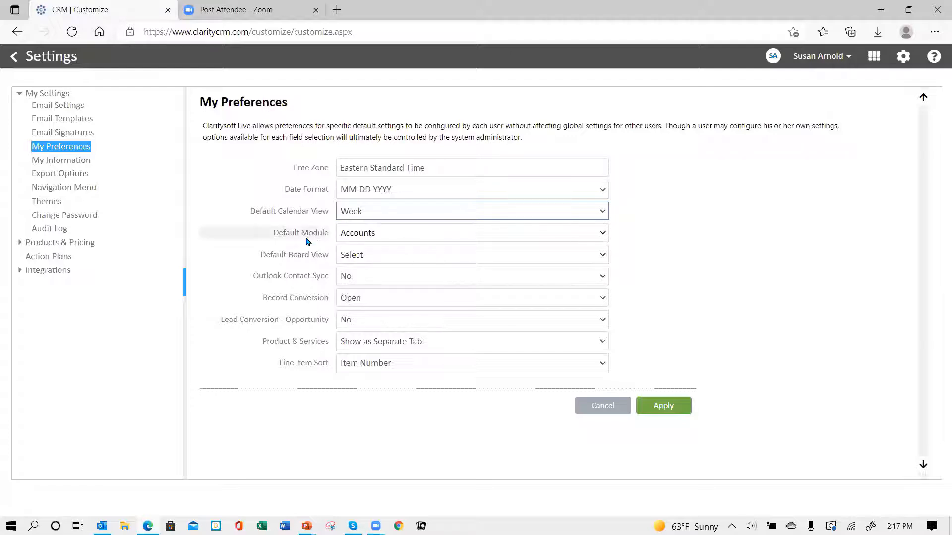
{"action": "left_click", "coordinate": [419, 236]}
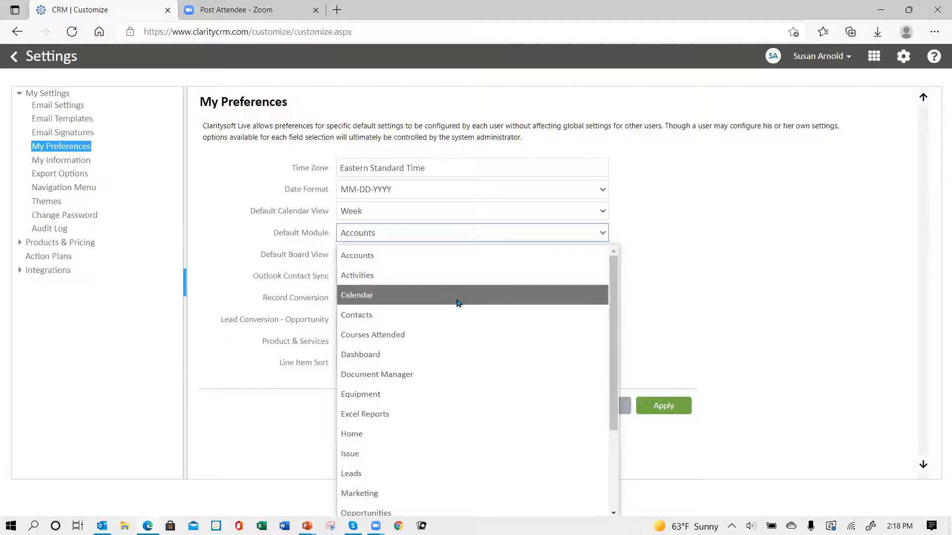
Pick Opportunities from the Default Module list
{"action": "scroll", "coordinate": [486, 399], "scroll_direction": "down", "scroll_amount": 2}
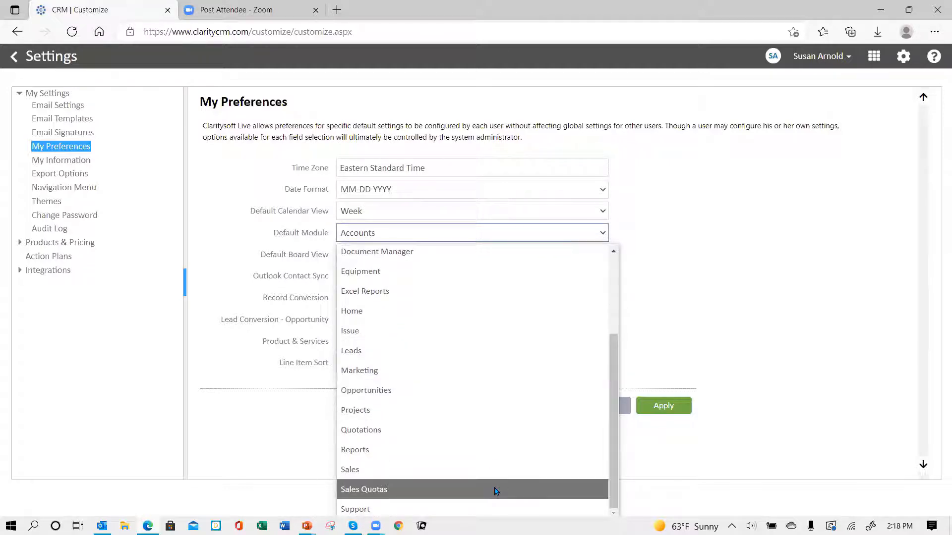
{"action": "scroll", "coordinate": [499, 396], "scroll_direction": "up", "scroll_amount": 2}
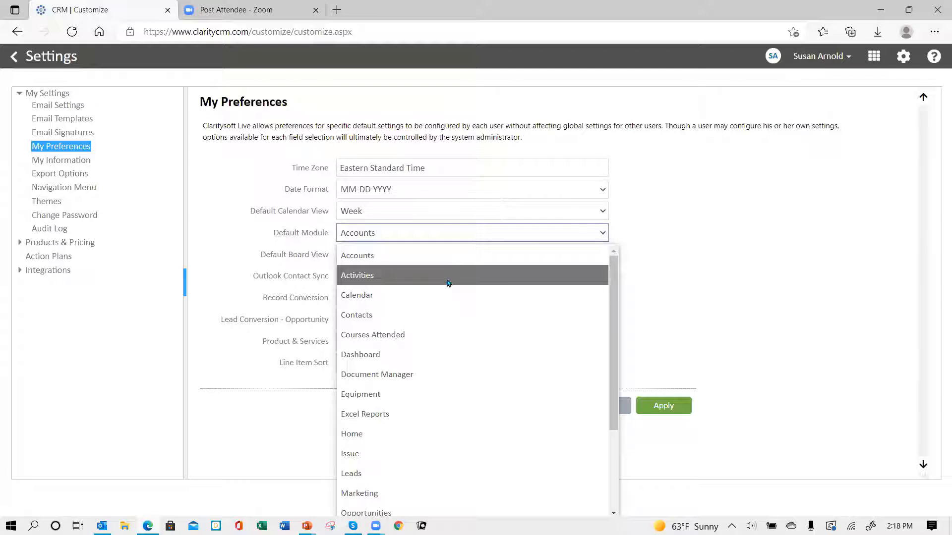
{"action": "scroll", "coordinate": [446, 280], "scroll_direction": "down", "scroll_amount": 2}
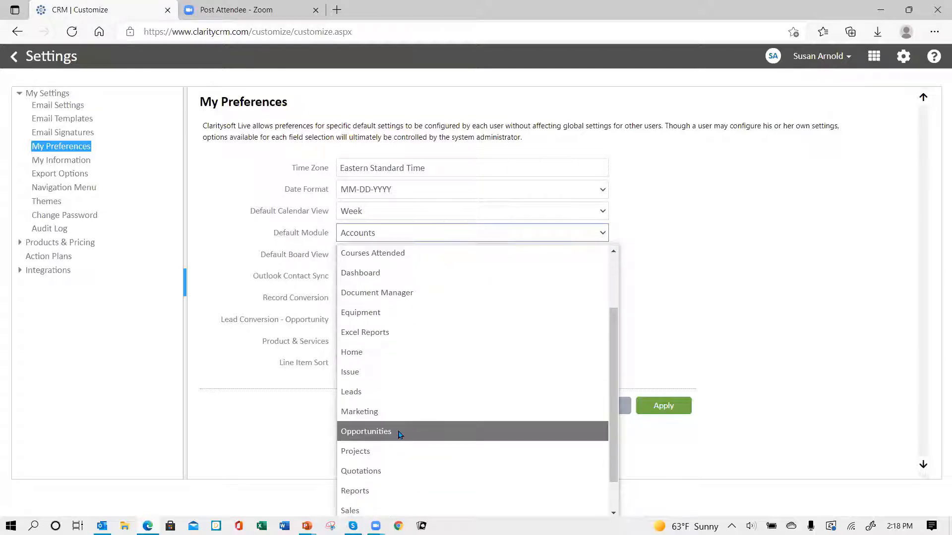
{"action": "left_click", "coordinate": [400, 435]}
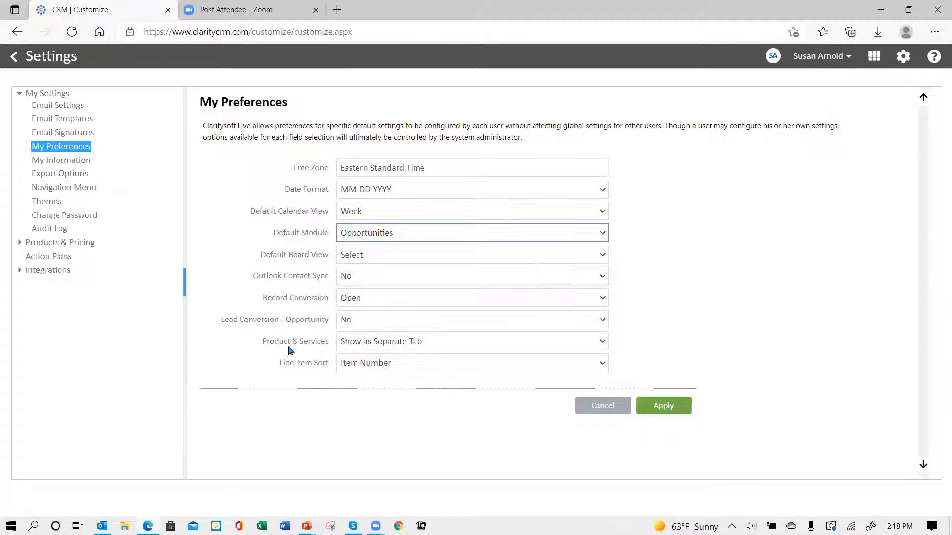
{"action": "left_click", "coordinate": [417, 256]}
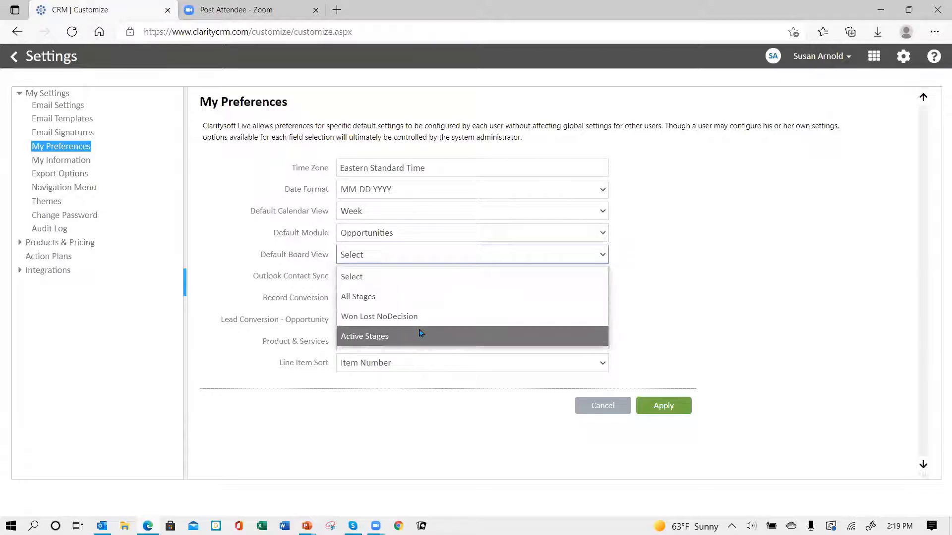
Select All Stages for the Default Board View
{"action": "left_click", "coordinate": [417, 302]}
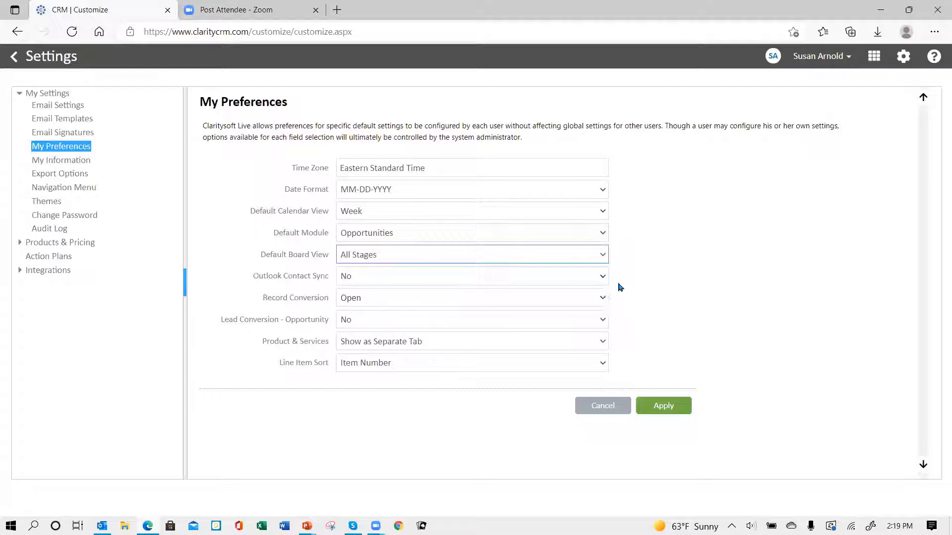
{"action": "left_click", "coordinate": [604, 298]}
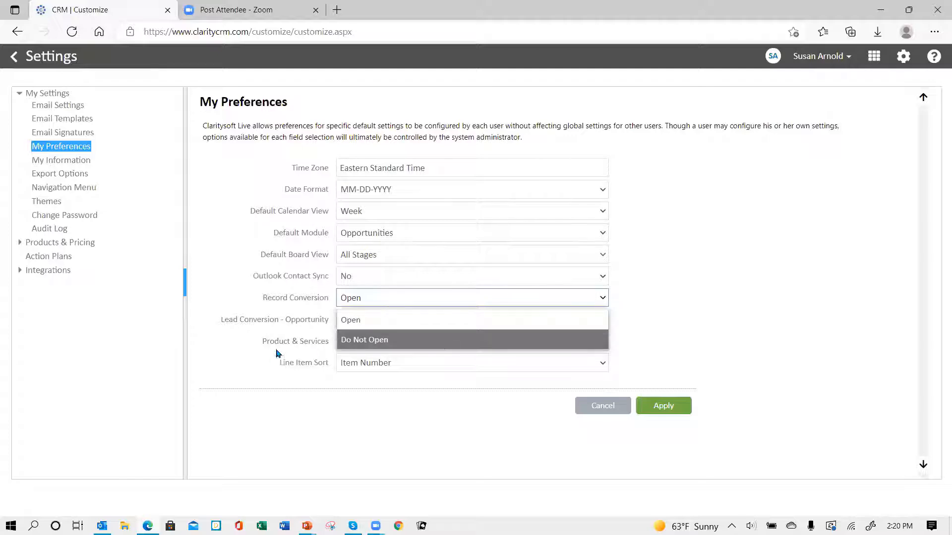
{"action": "left_click", "coordinate": [385, 321]}
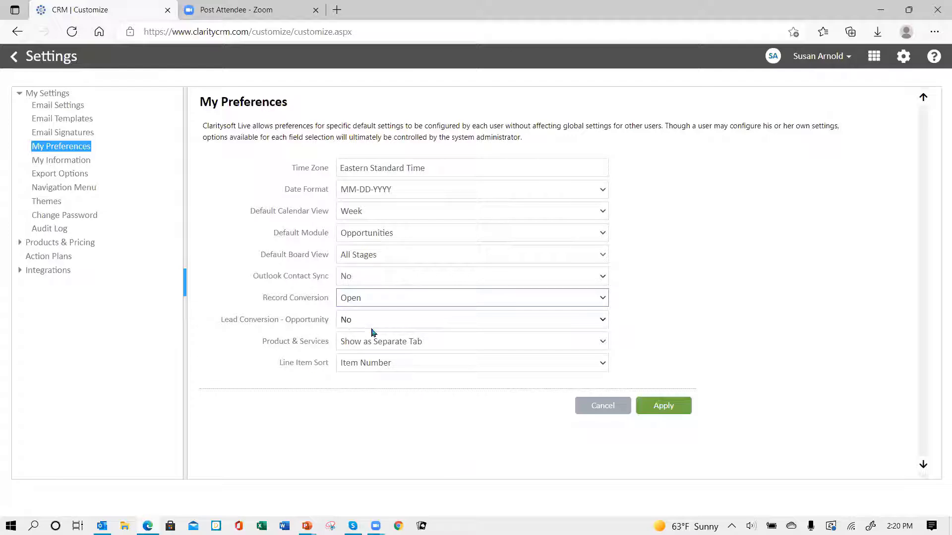
{"action": "left_click", "coordinate": [399, 322]}
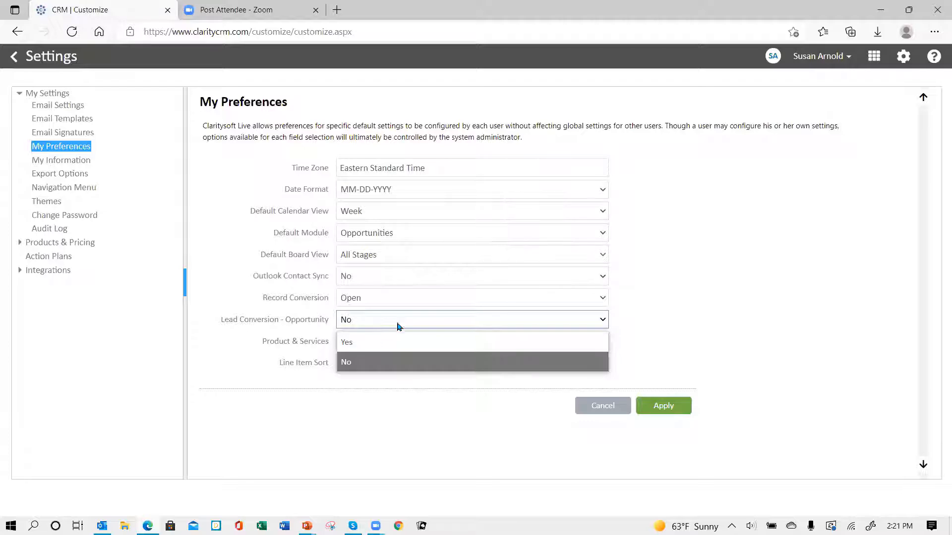
Switch Lead Conversion - Opportunity to Yes
{"action": "left_click", "coordinate": [399, 342]}
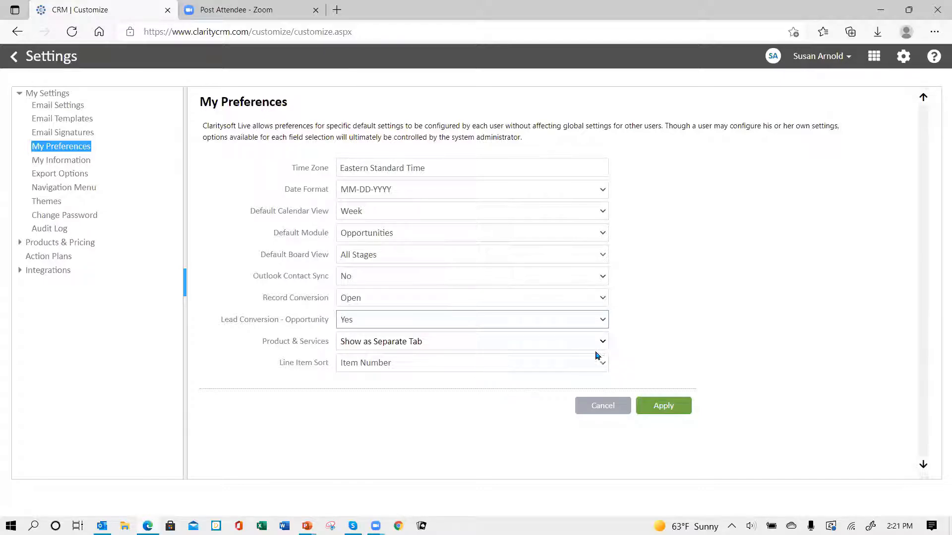
{"action": "left_click", "coordinate": [603, 342]}
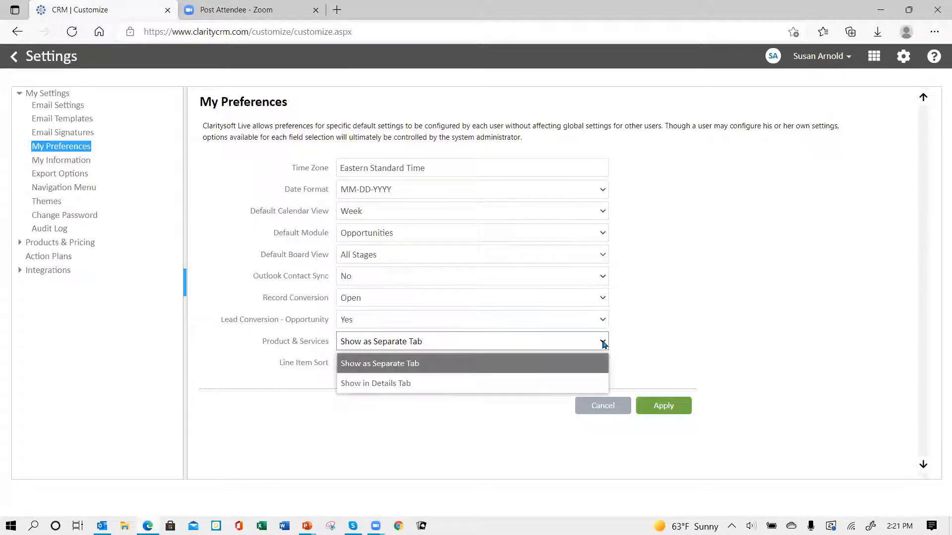
{"action": "left_click", "coordinate": [410, 388]}
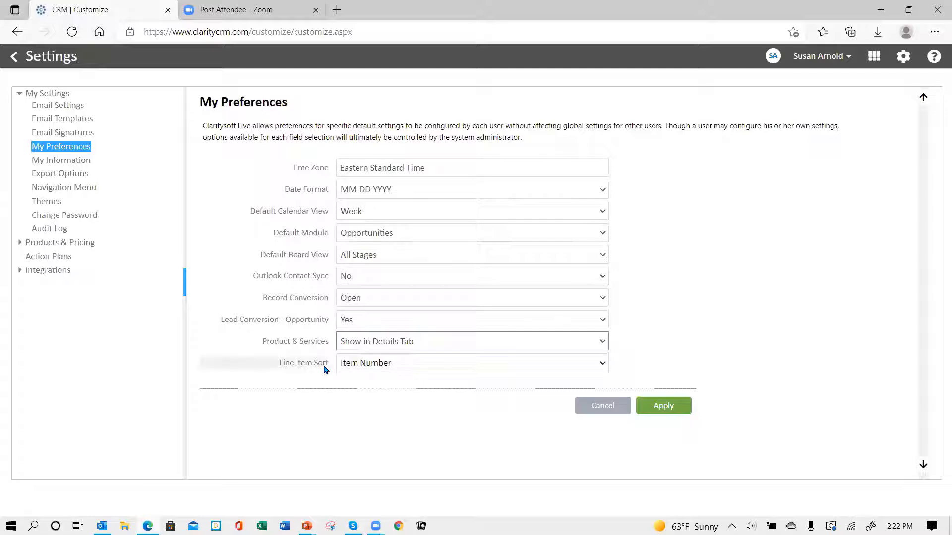
{"action": "left_click", "coordinate": [599, 365]}
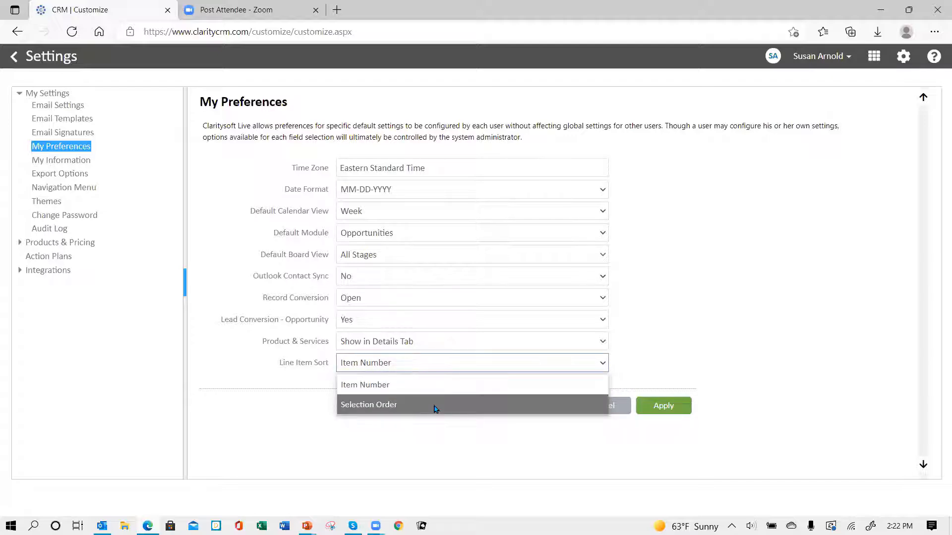
Keep Line Item Sort as Item Number and apply the My Preferences changes
{"action": "left_click", "coordinate": [364, 387]}
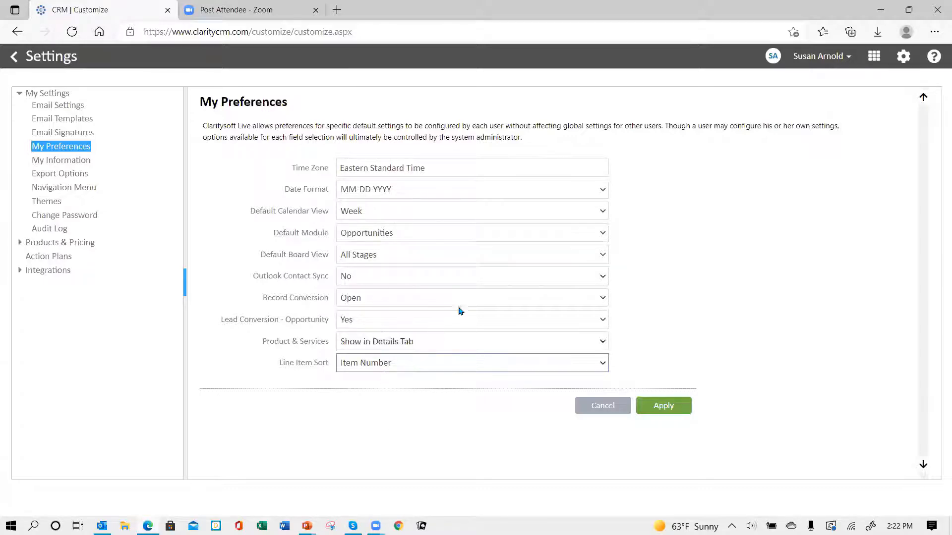
{"action": "left_click", "coordinate": [664, 407]}
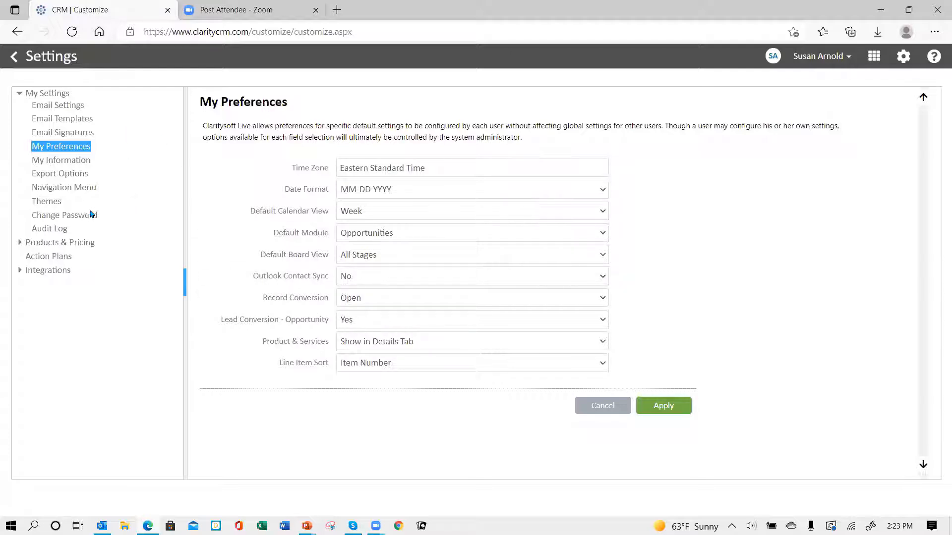
Save the My Information profile details, then go to the Navigation Menu settings
{"action": "left_click", "coordinate": [64, 161]}
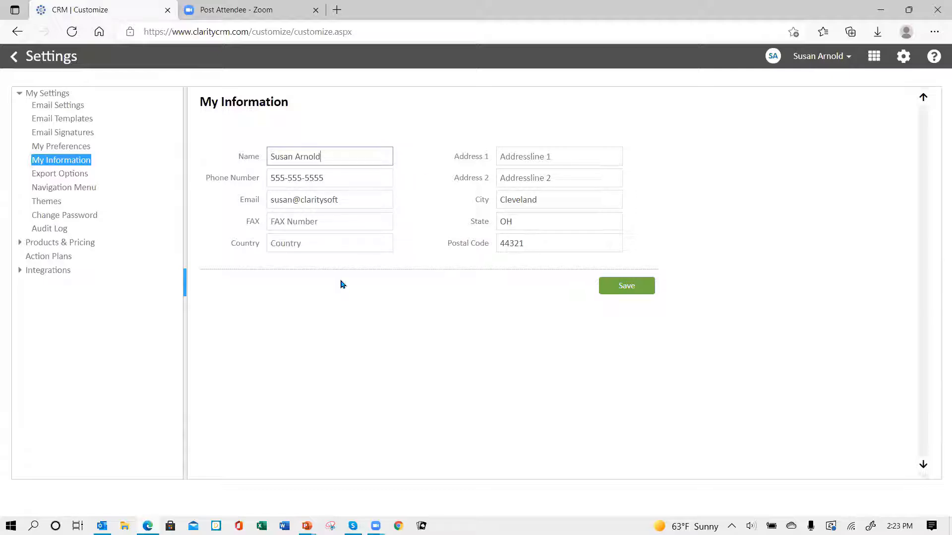
{"action": "left_click", "coordinate": [628, 291]}
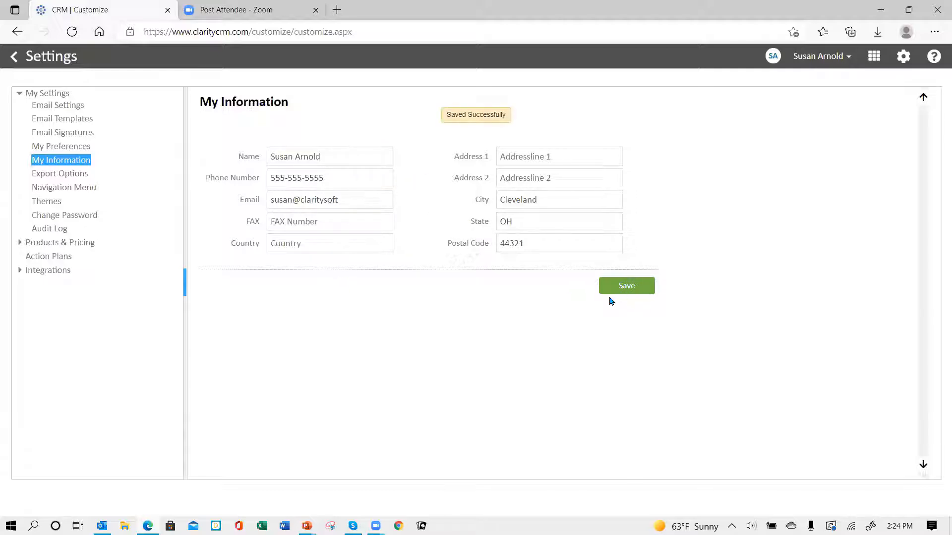
{"action": "left_click", "coordinate": [76, 178]}
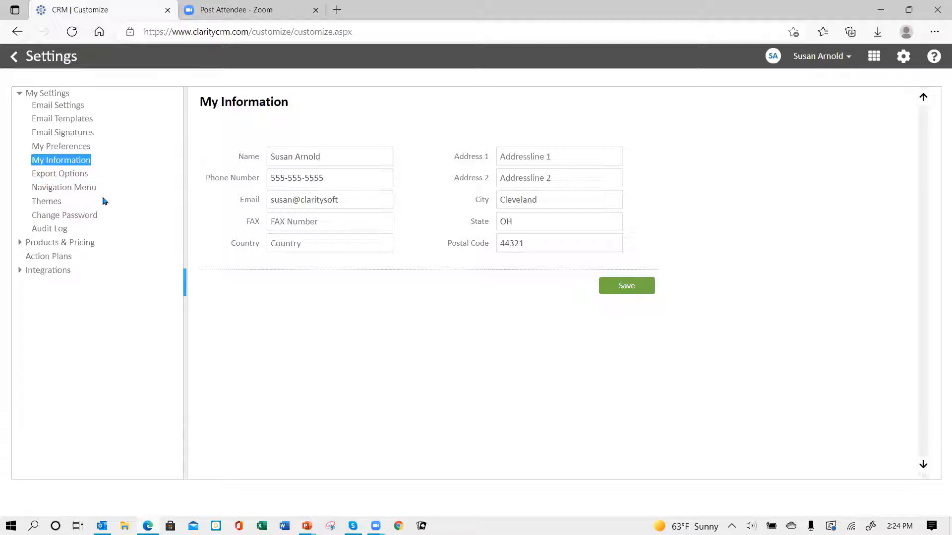
{"action": "left_click", "coordinate": [77, 194]}
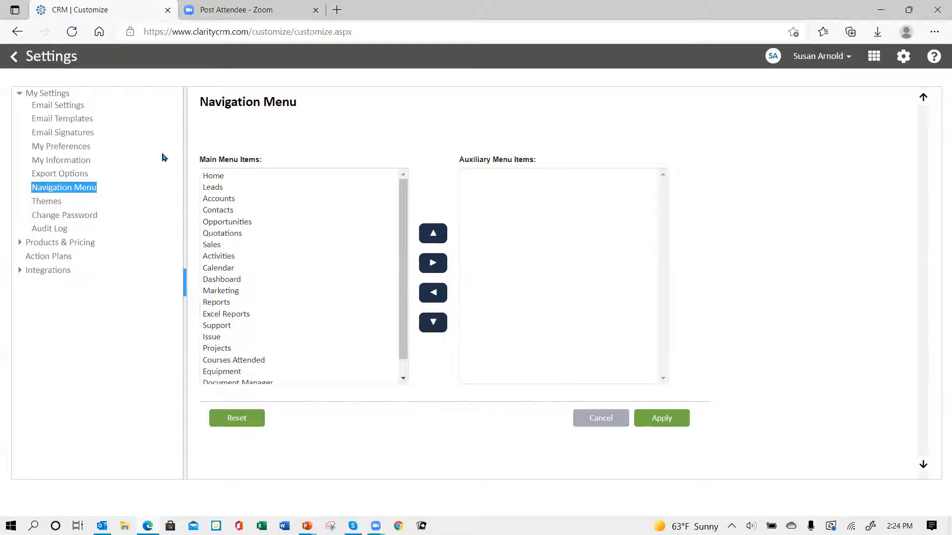
{"action": "left_click", "coordinate": [14, 65]}
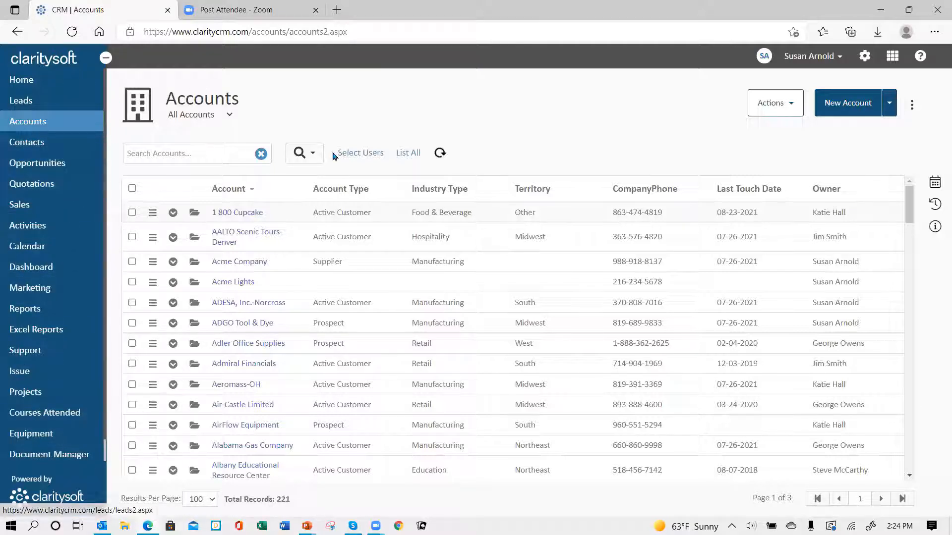
{"action": "left_click", "coordinate": [865, 56]}
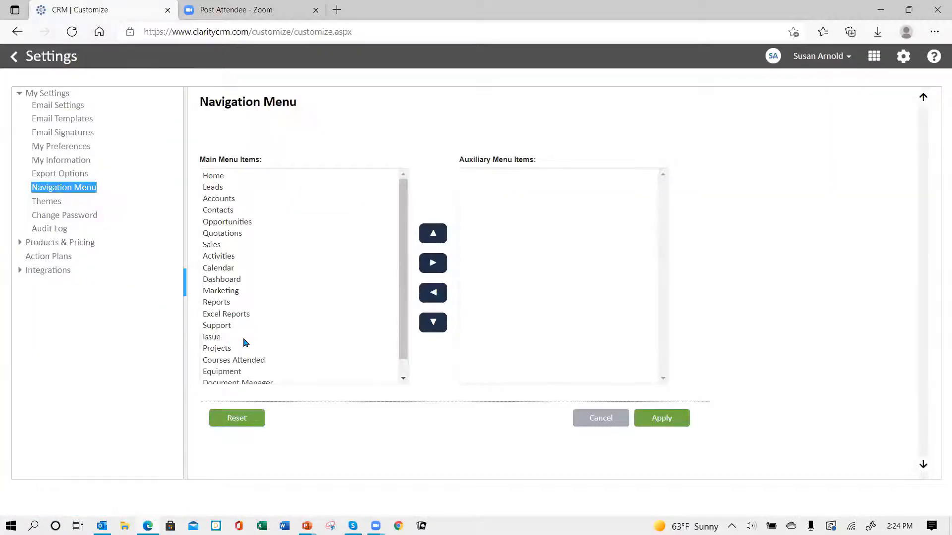
Move Support, Issue and Courses Attended into Auxiliary Menu Items
{"action": "left_click", "coordinate": [211, 327]}
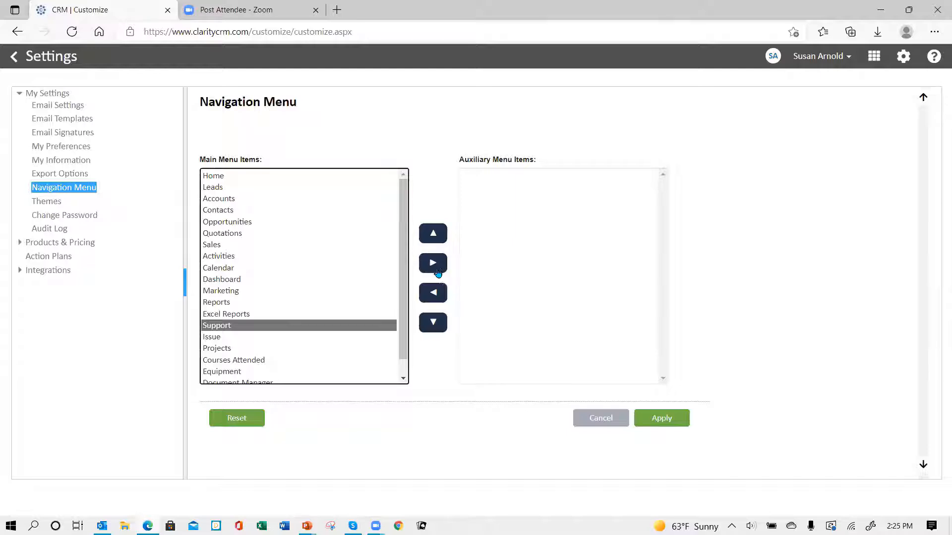
{"action": "left_click", "coordinate": [433, 263]}
{"action": "left_click", "coordinate": [211, 328]}
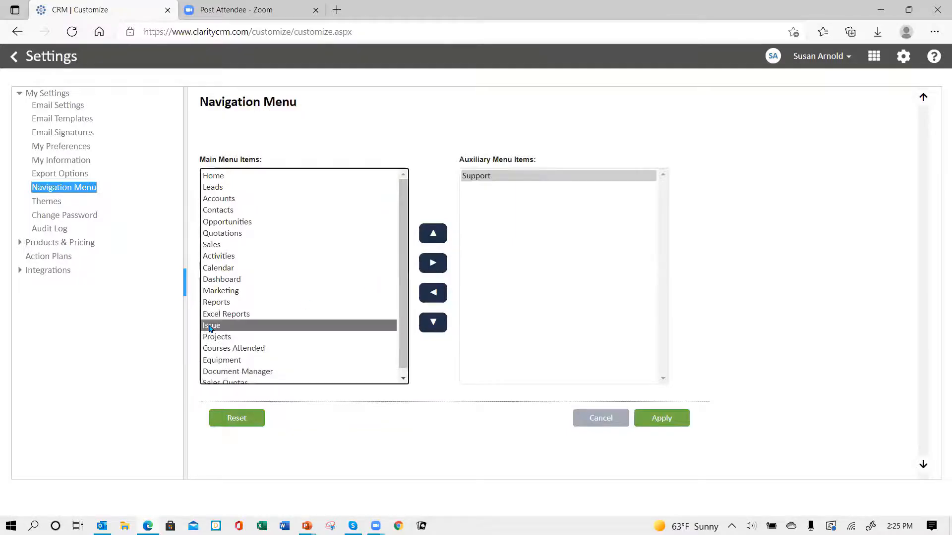
{"action": "left_click", "coordinate": [434, 265]}
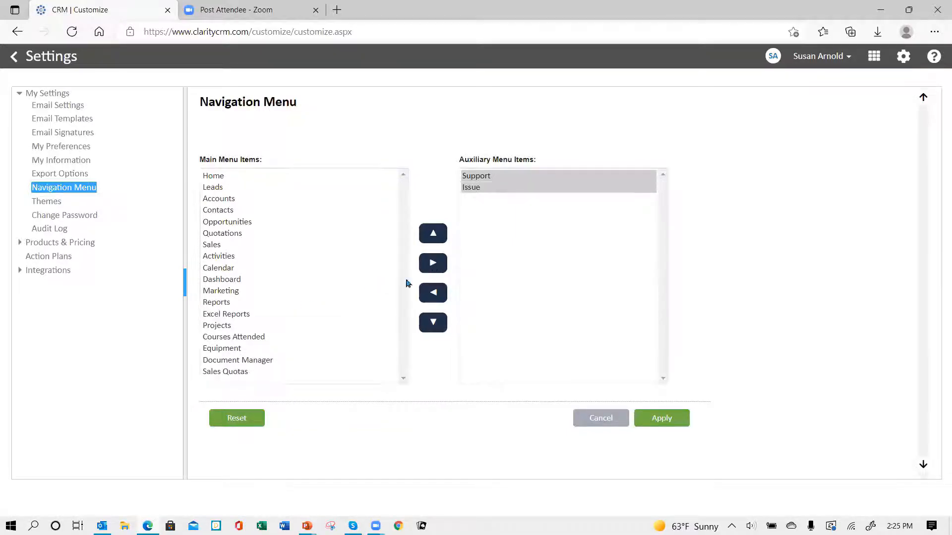
{"action": "left_click", "coordinate": [217, 339]}
{"action": "left_click", "coordinate": [434, 264]}
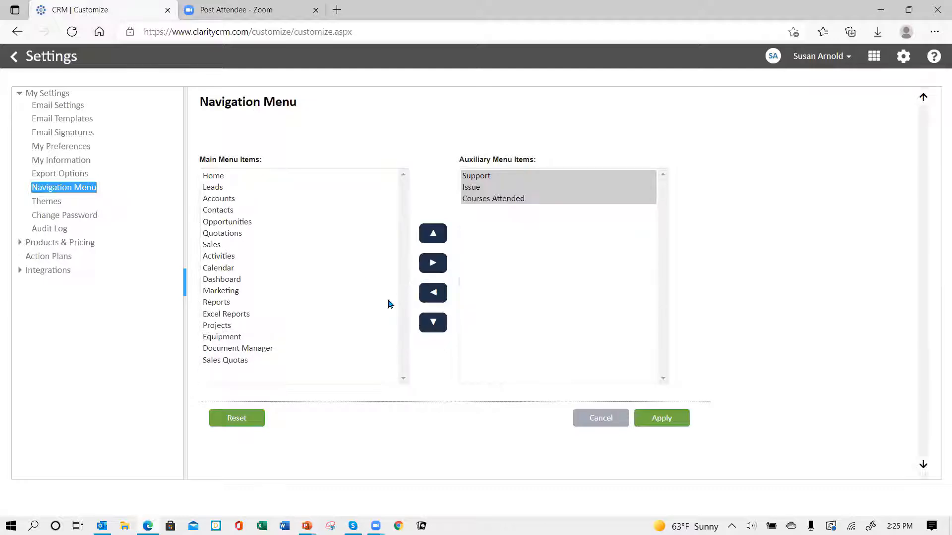
Move Equipment, Sales Quotas and Marketing to Auxiliary Menu Items and apply the menu
{"action": "left_click", "coordinate": [233, 340]}
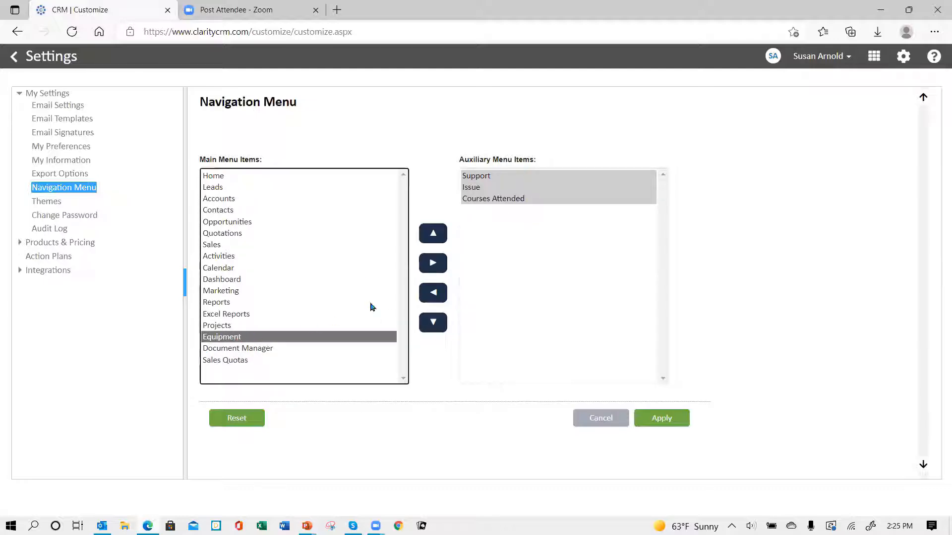
{"action": "left_click", "coordinate": [431, 268]}
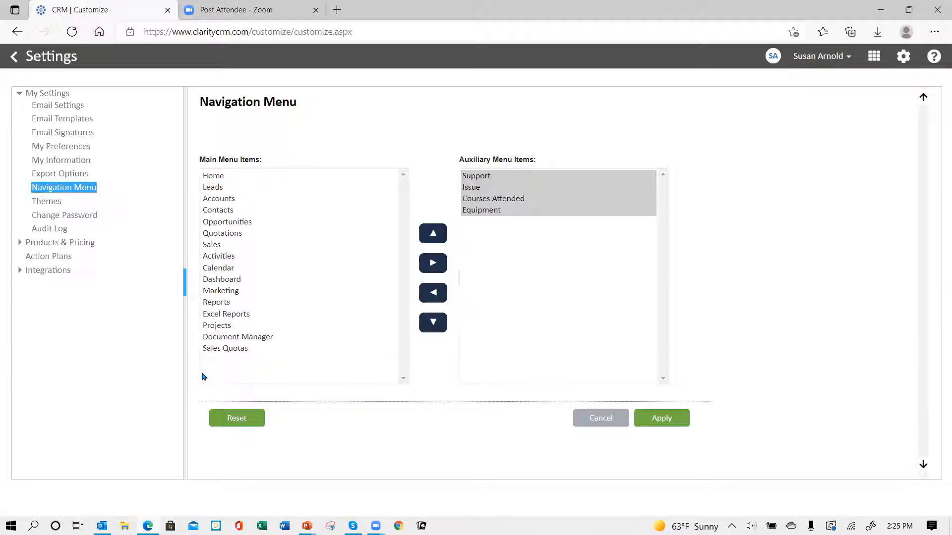
{"action": "left_click", "coordinate": [224, 349]}
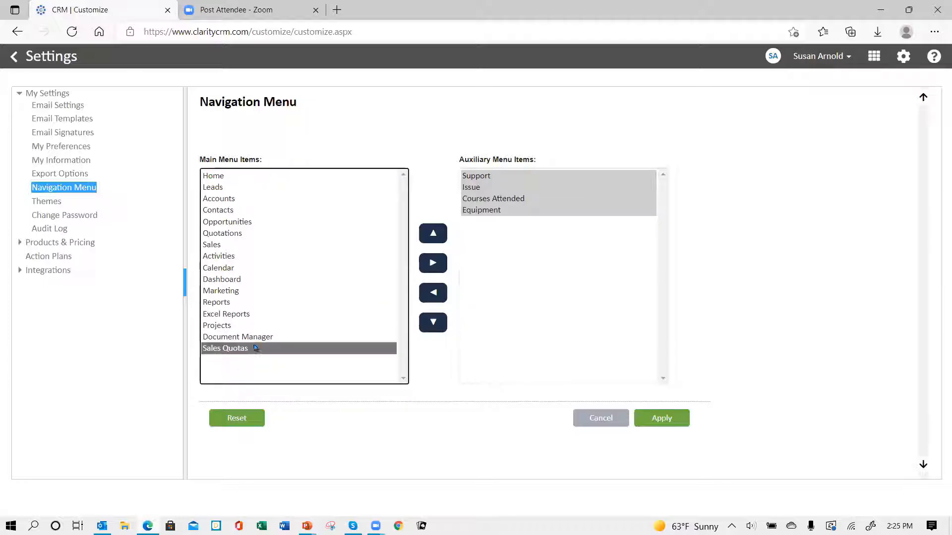
{"action": "left_click", "coordinate": [426, 264]}
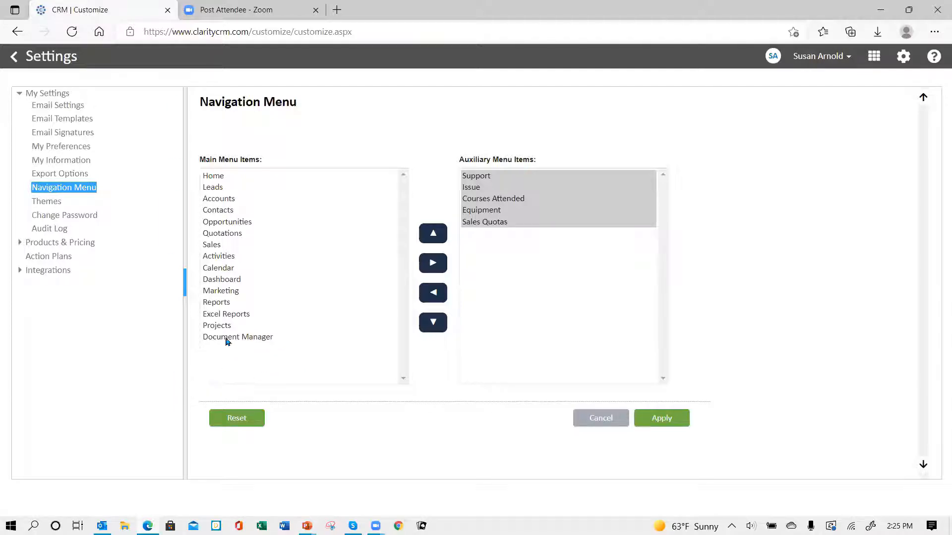
{"action": "left_click", "coordinate": [226, 292]}
{"action": "left_click", "coordinate": [434, 262]}
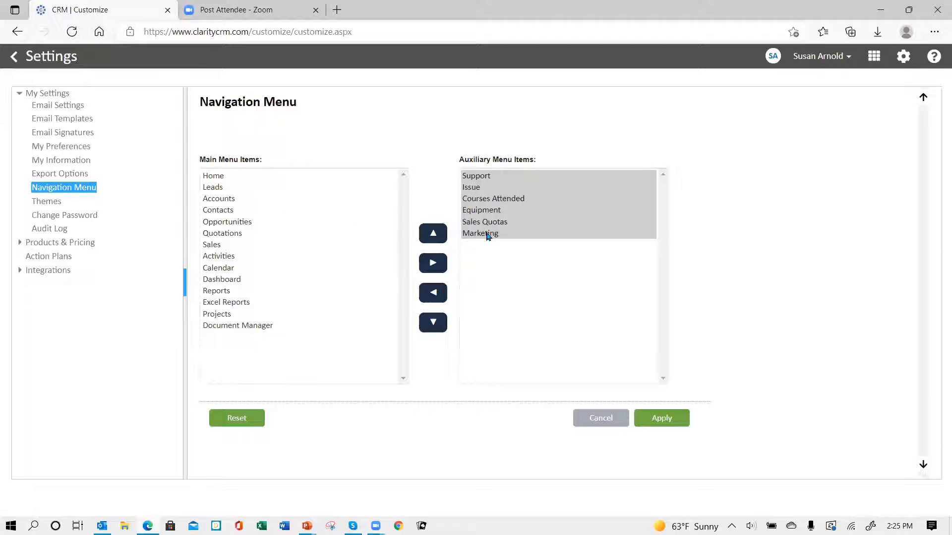
{"action": "left_click", "coordinate": [661, 419]}
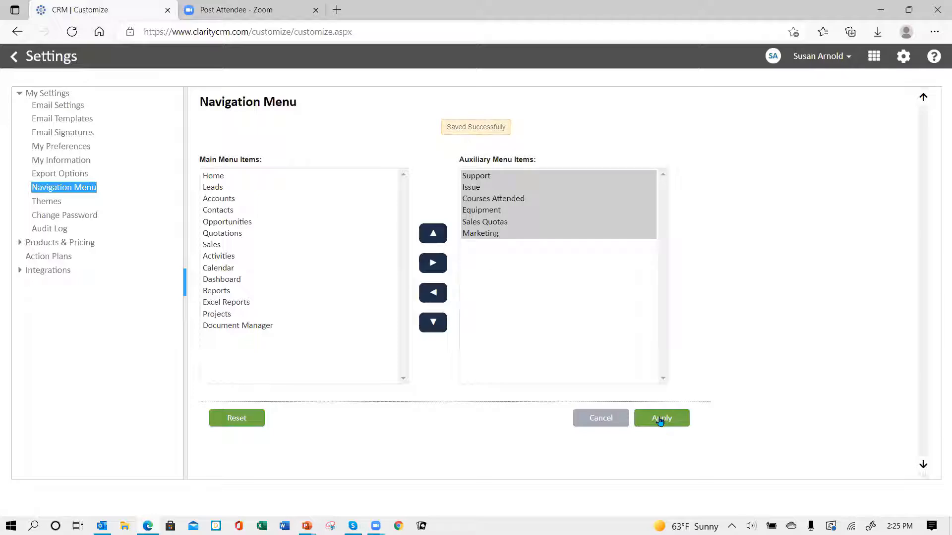
{"action": "left_click", "coordinate": [13, 59]}
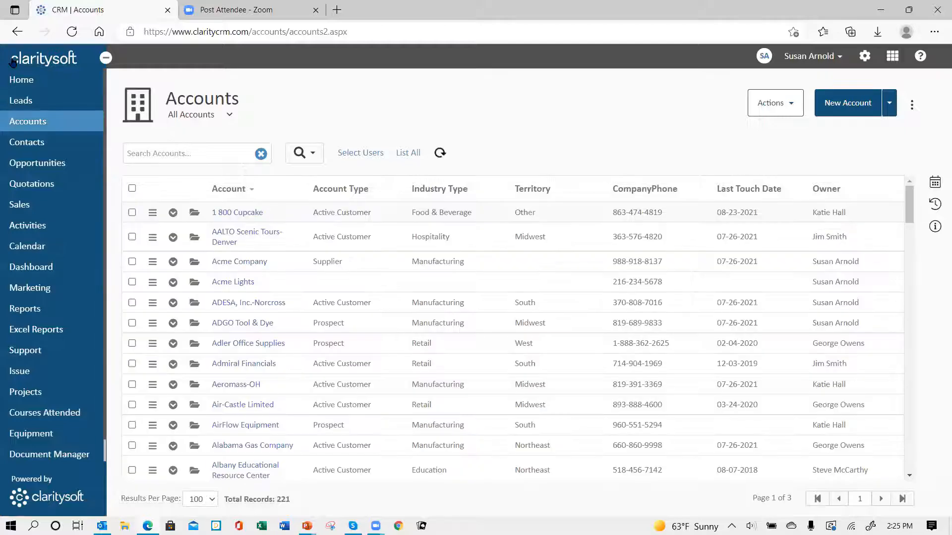
Log out of Claritysoft CRM from the user account menu
{"action": "scroll", "coordinate": [97, 358], "scroll_direction": "down", "scroll_amount": 1}
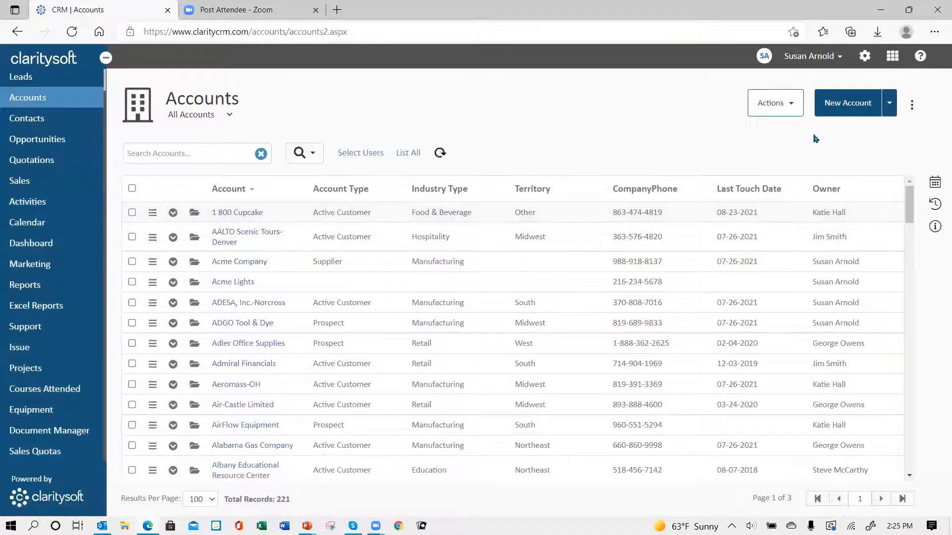
{"action": "left_click", "coordinate": [840, 59]}
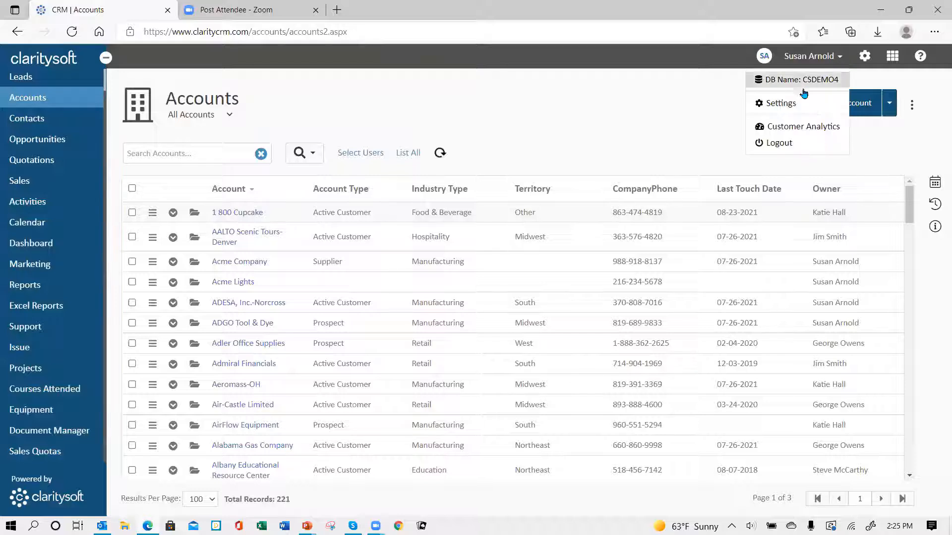
{"action": "left_click", "coordinate": [771, 143]}
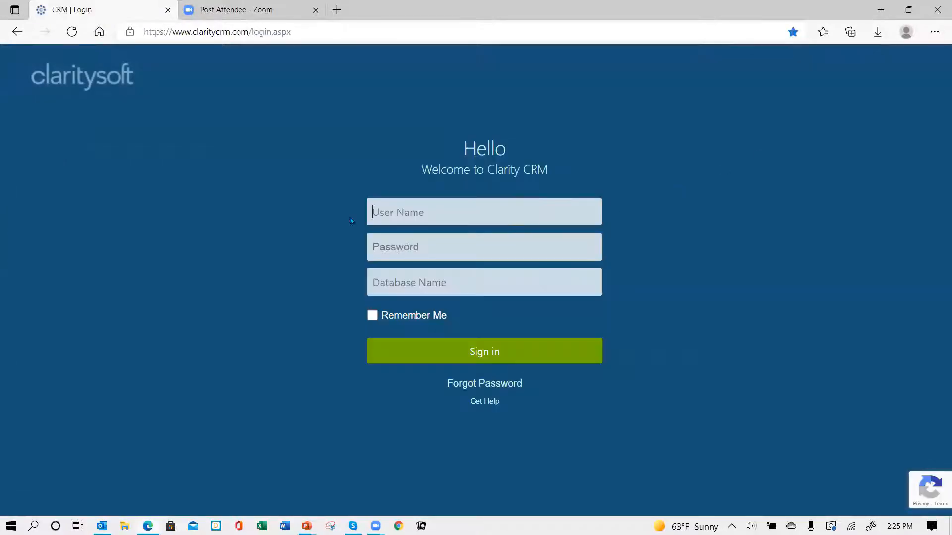
Sign back in with the user name, password and database csdemo4
{"action": "left_click", "coordinate": [374, 201]}
{"action": "type", "text": "susan"}
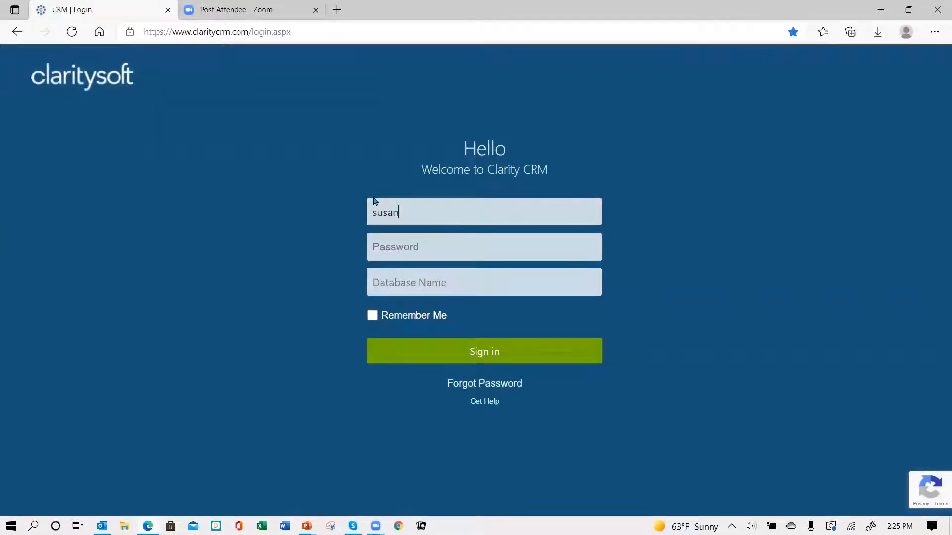
{"action": "key", "text": "Tab"}
{"action": "type", "text": "•"}
{"action": "key", "text": "Tab"}
{"action": "type", "text": "csd"}
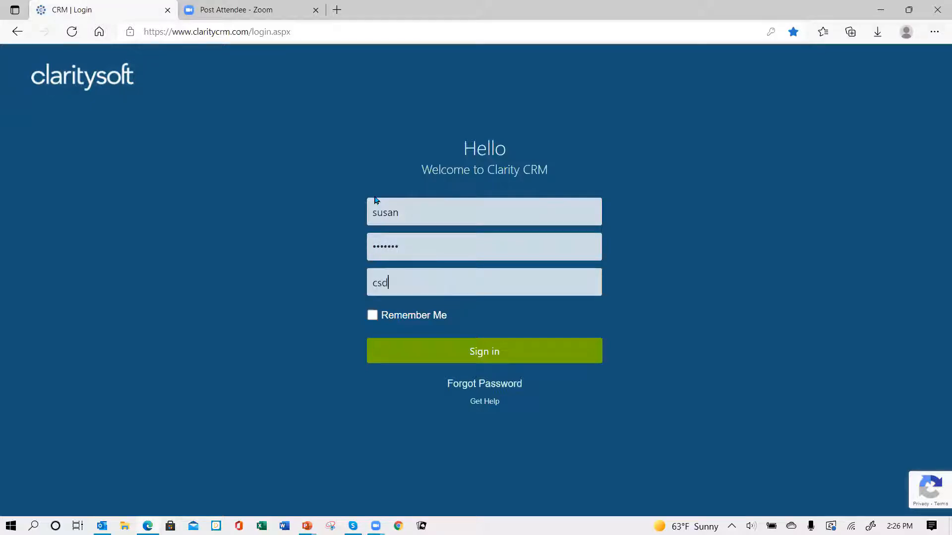
{"action": "type", "text": "emo4"}
{"action": "key", "text": "Return"}
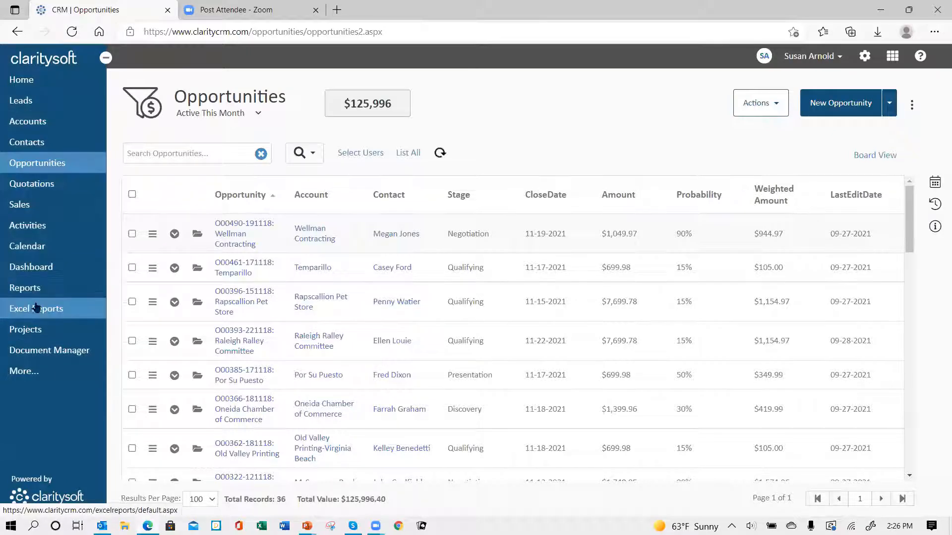
{"action": "left_click", "coordinate": [16, 373]}
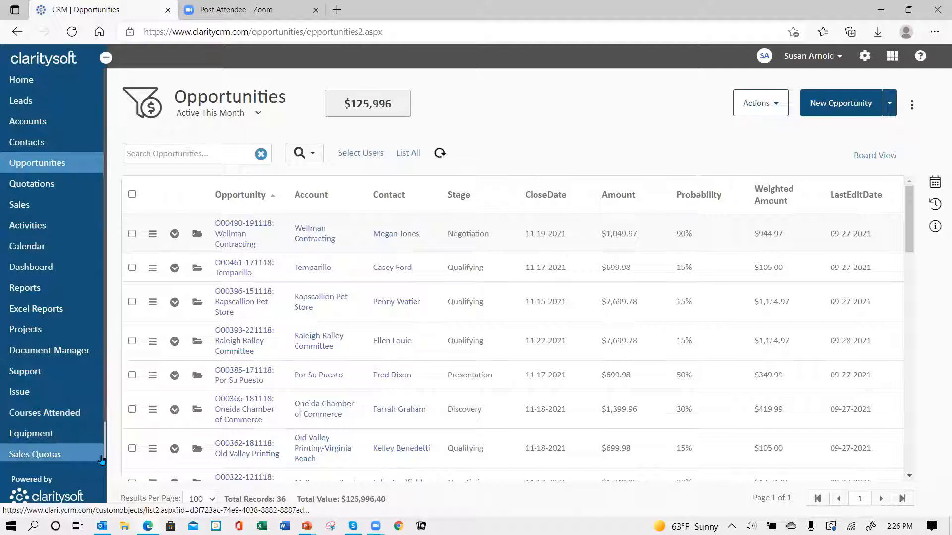
{"action": "scroll", "coordinate": [103, 471], "scroll_direction": "down", "scroll_amount": 1}
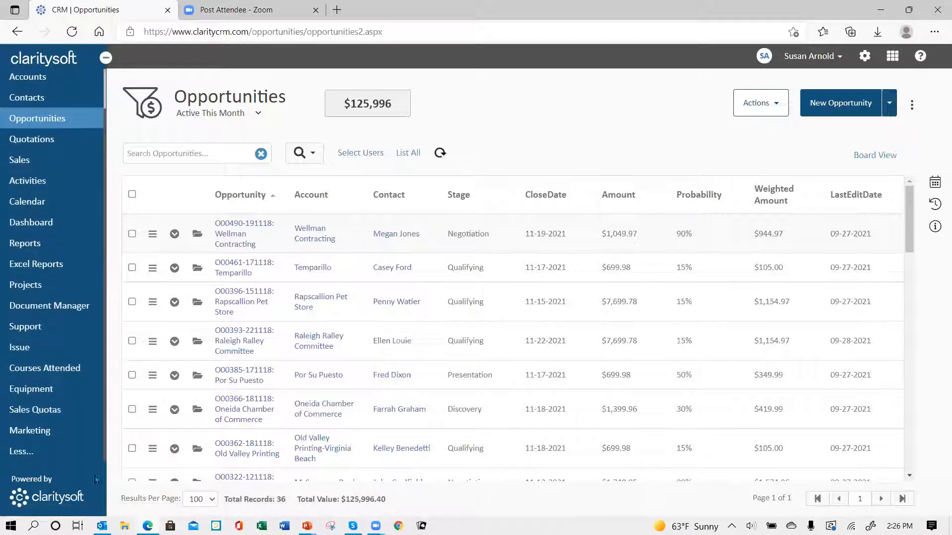
{"action": "left_click", "coordinate": [17, 455]}
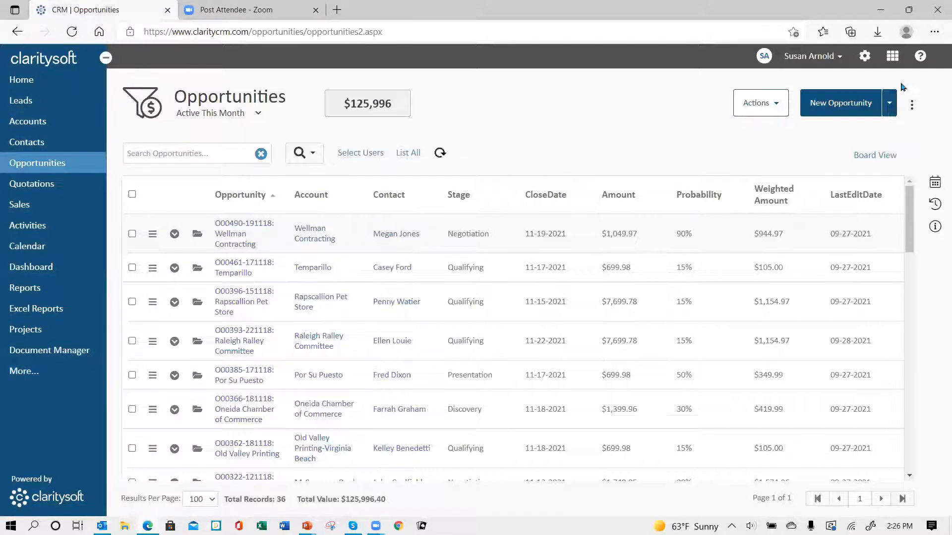
In Navigation Menu settings, move Leads up above Accounts in the main menu
{"action": "left_click", "coordinate": [865, 60]}
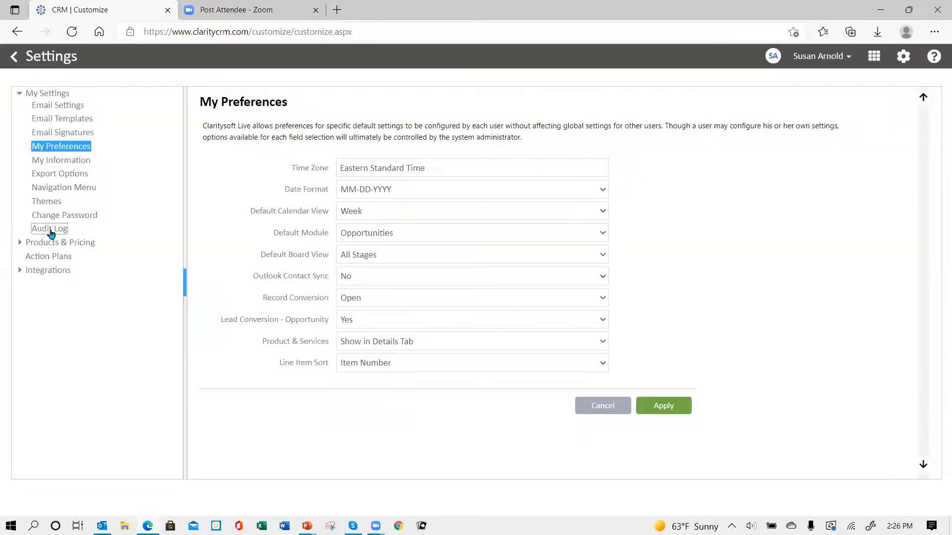
{"action": "left_click", "coordinate": [51, 190]}
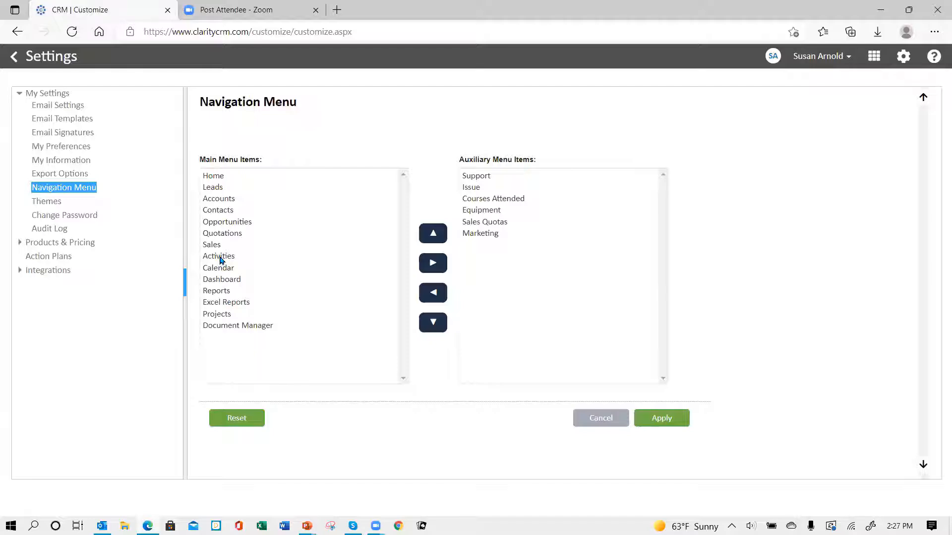
{"action": "left_click", "coordinate": [220, 191]}
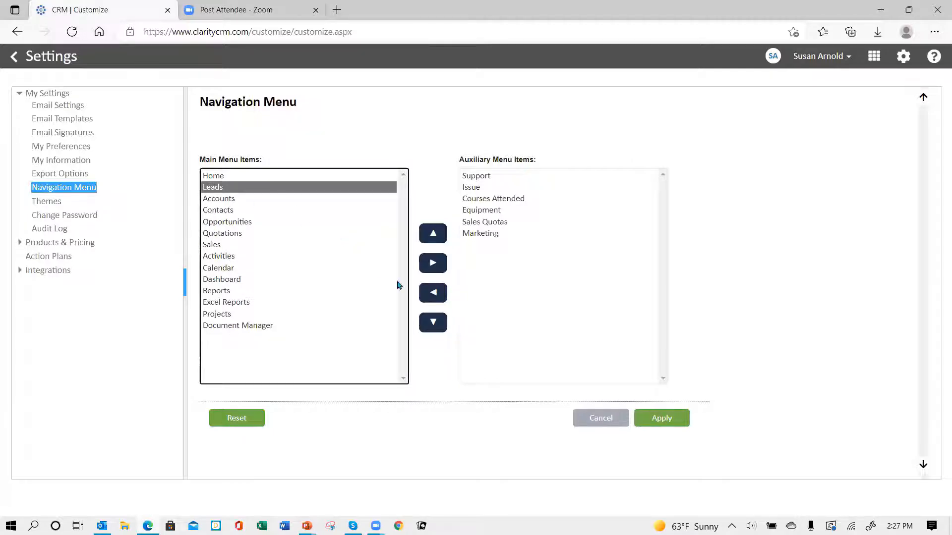
{"action": "left_click", "coordinate": [433, 323]}
{"action": "left_click", "coordinate": [432, 323]}
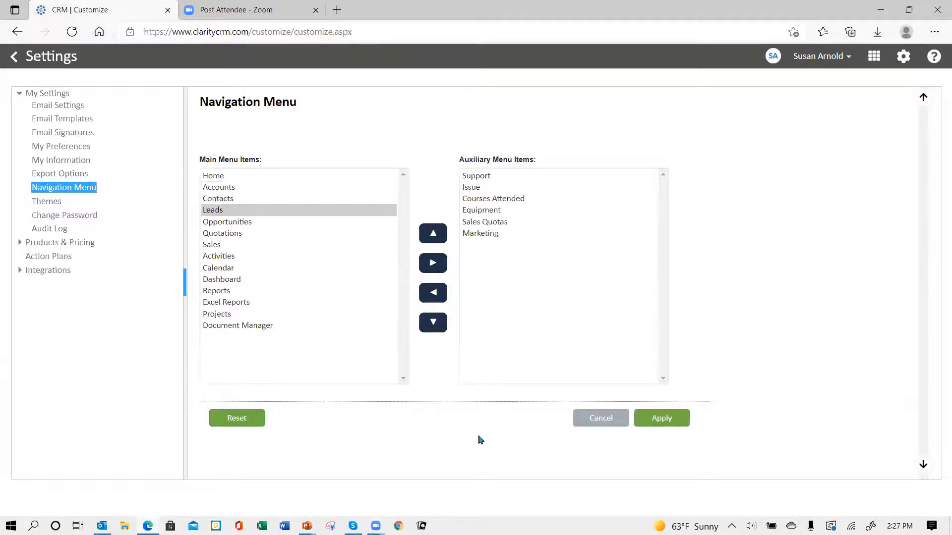
{"action": "left_click", "coordinate": [436, 322]}
{"action": "left_click", "coordinate": [434, 322]}
{"action": "left_click", "coordinate": [432, 322]}
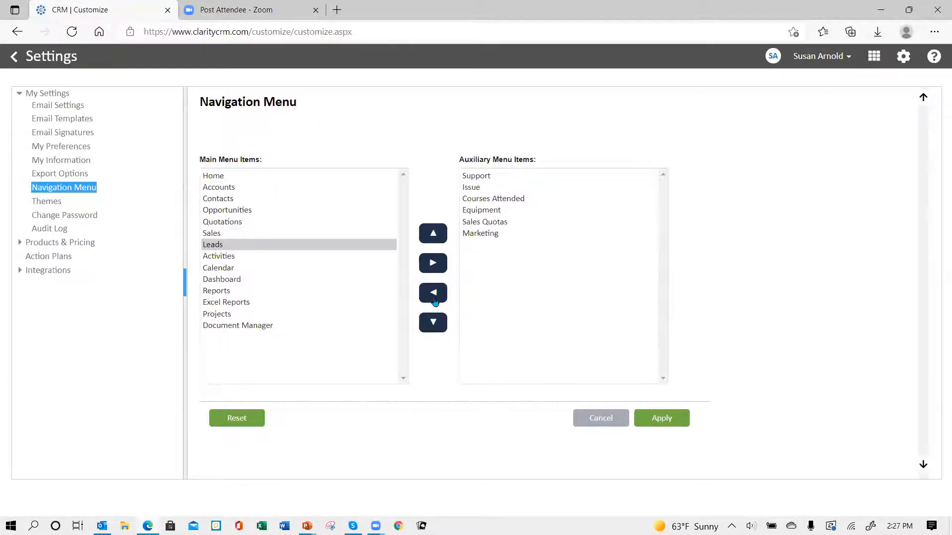
{"action": "left_click", "coordinate": [432, 239]}
{"action": "left_click", "coordinate": [432, 238]}
{"action": "left_click", "coordinate": [432, 239]}
{"action": "left_click", "coordinate": [431, 238]}
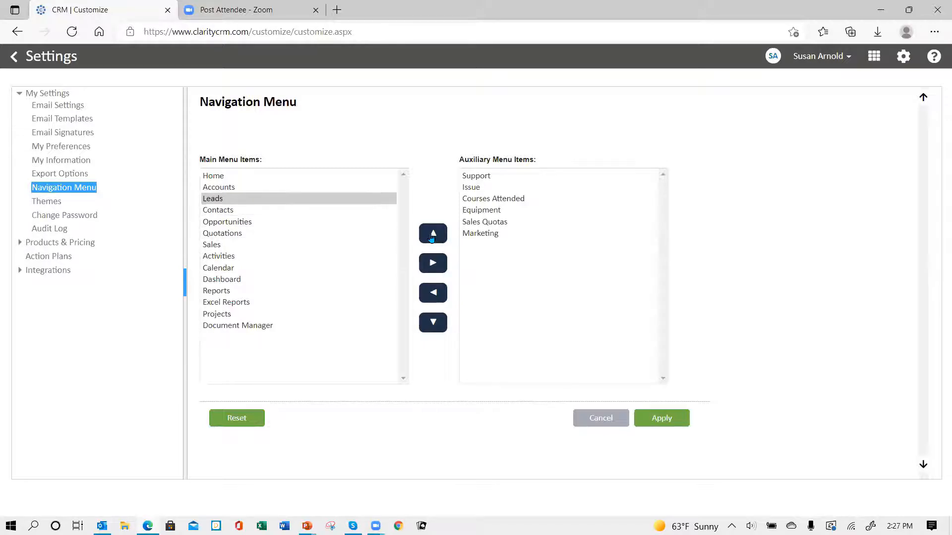
{"action": "left_click", "coordinate": [430, 237]}
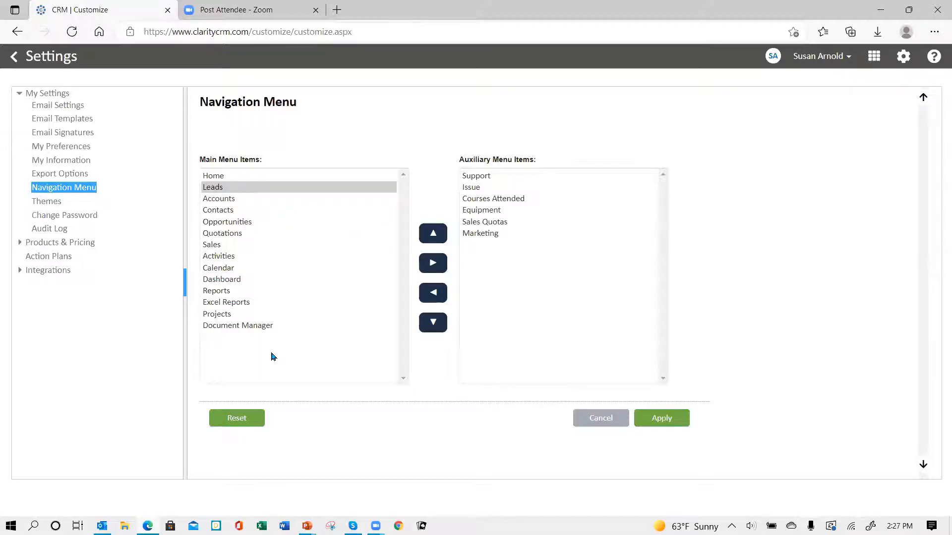
Move Activities up to sit just below Home
{"action": "left_click", "coordinate": [220, 259]}
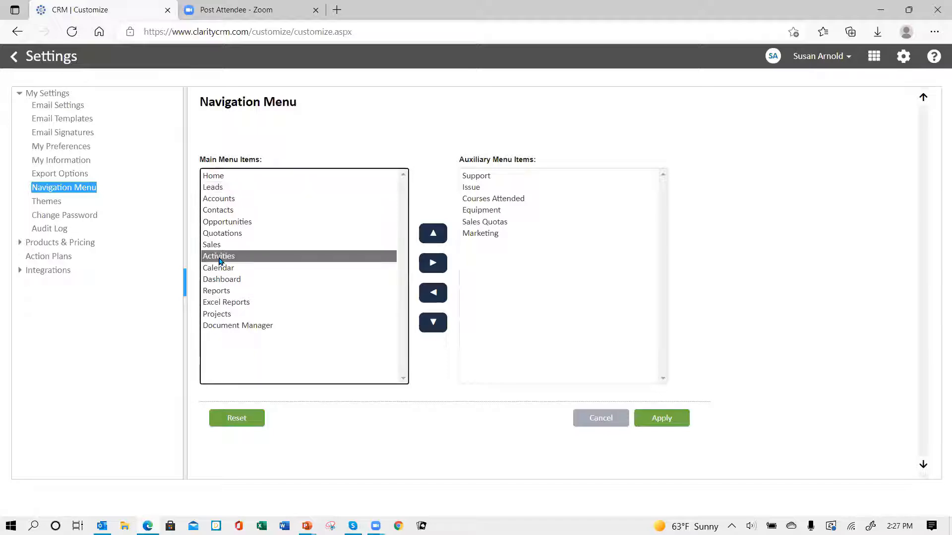
{"action": "left_click", "coordinate": [433, 237]}
{"action": "left_click", "coordinate": [433, 237]}
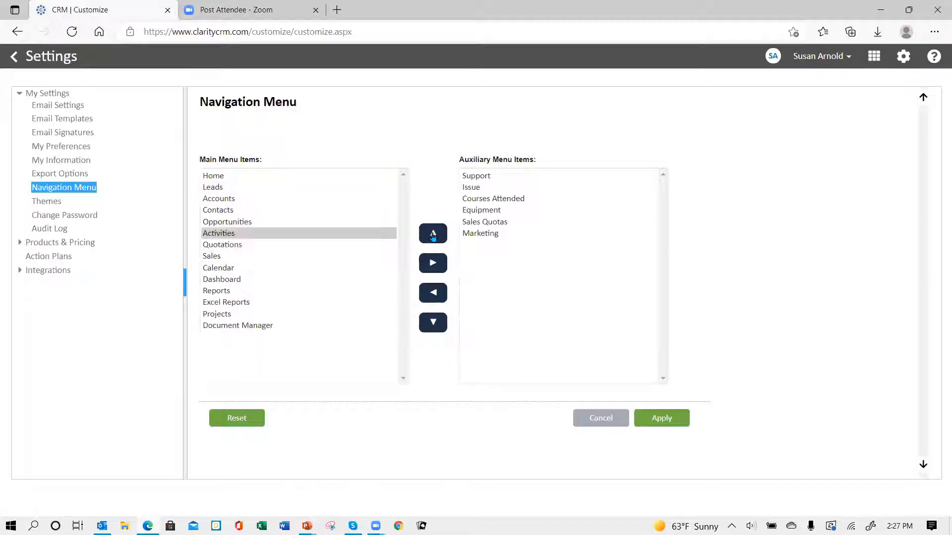
{"action": "left_click", "coordinate": [432, 236]}
{"action": "left_click", "coordinate": [432, 236]}
{"action": "left_click", "coordinate": [433, 235]}
{"action": "left_click", "coordinate": [433, 234]}
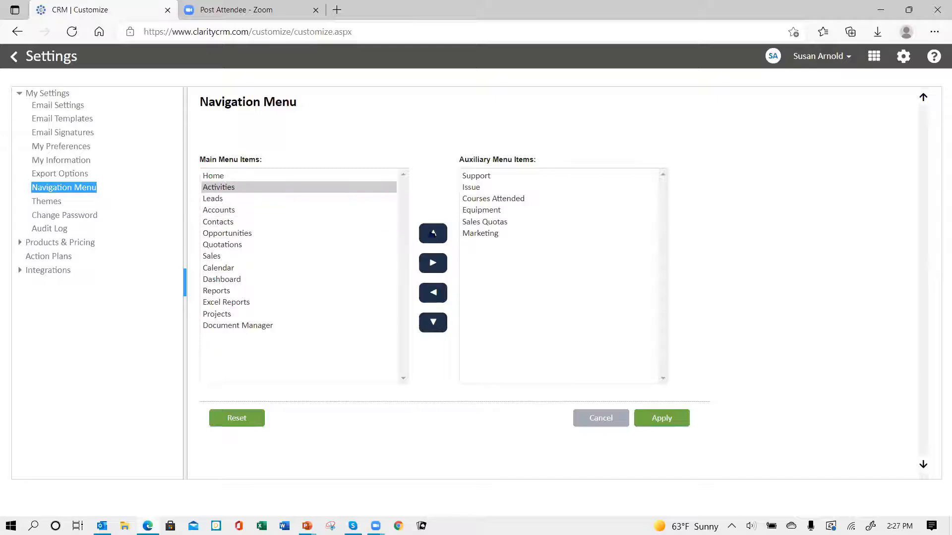
Move Projects to just below Sales, apply the menu order, and return to Opportunities
{"action": "left_click", "coordinate": [223, 315]}
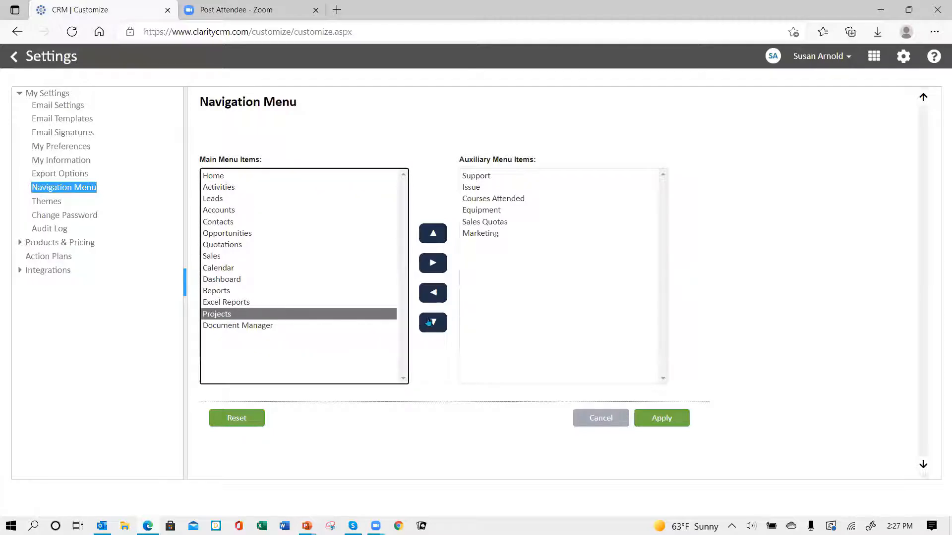
{"action": "left_click", "coordinate": [433, 242]}
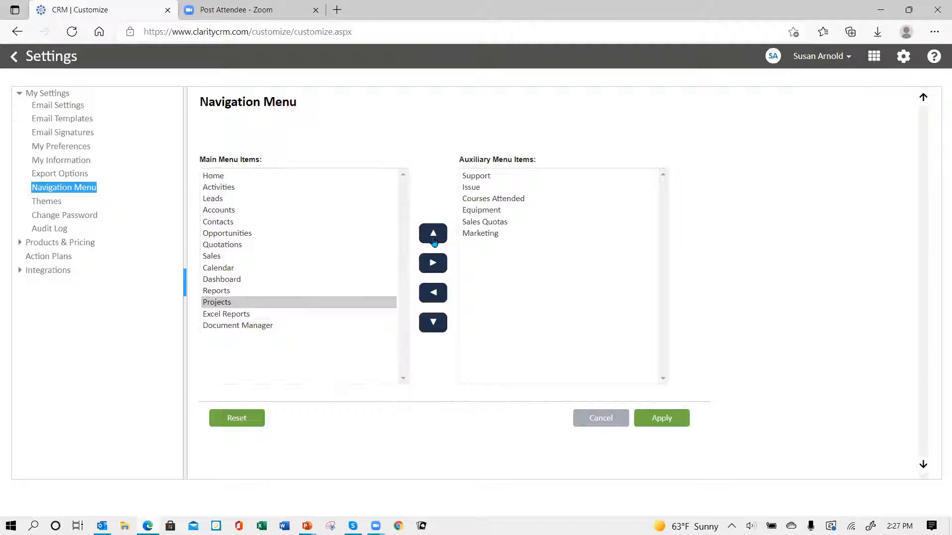
{"action": "left_click", "coordinate": [433, 241]}
{"action": "left_click", "coordinate": [433, 242]}
{"action": "left_click", "coordinate": [433, 241]}
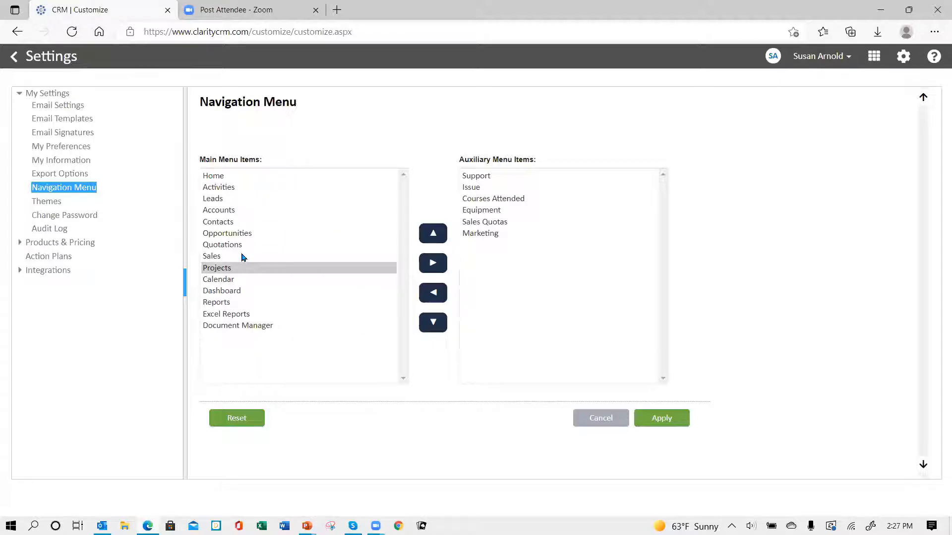
{"action": "left_click", "coordinate": [655, 425]}
{"action": "left_click", "coordinate": [13, 58]}
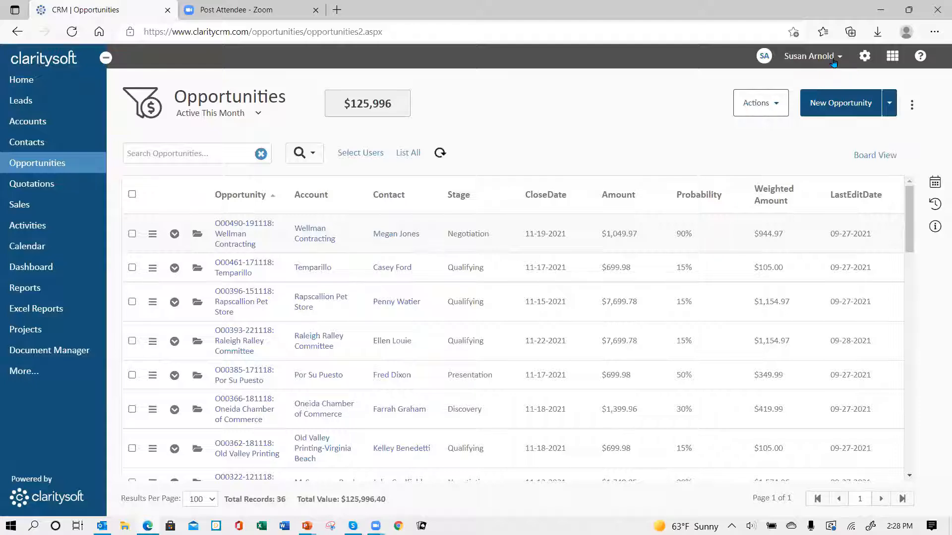
Log out and try signing in with the user name, password and corrected database name
{"action": "left_click", "coordinate": [823, 56]}
{"action": "left_click", "coordinate": [782, 143]}
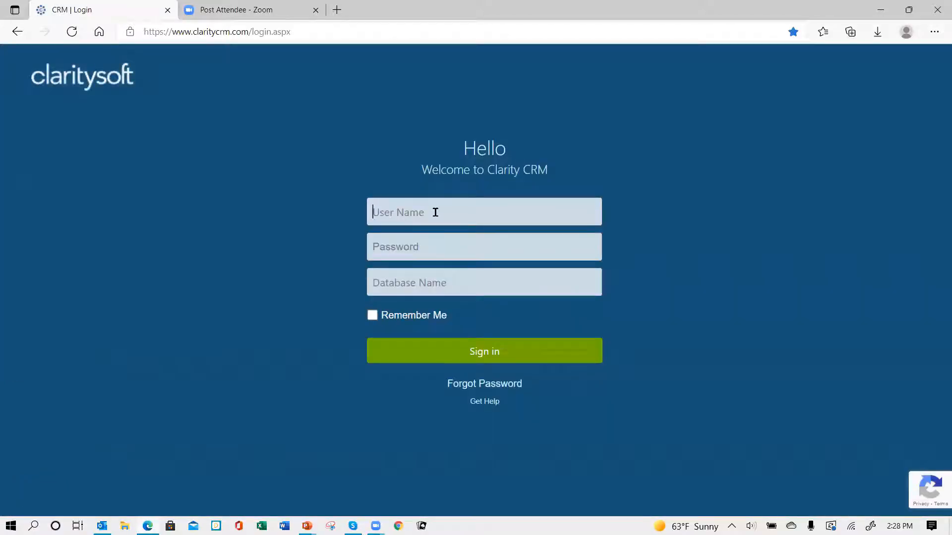
{"action": "type", "text": "susan"}
{"action": "key", "text": "Tab"}
{"action": "type", "text": "•"}
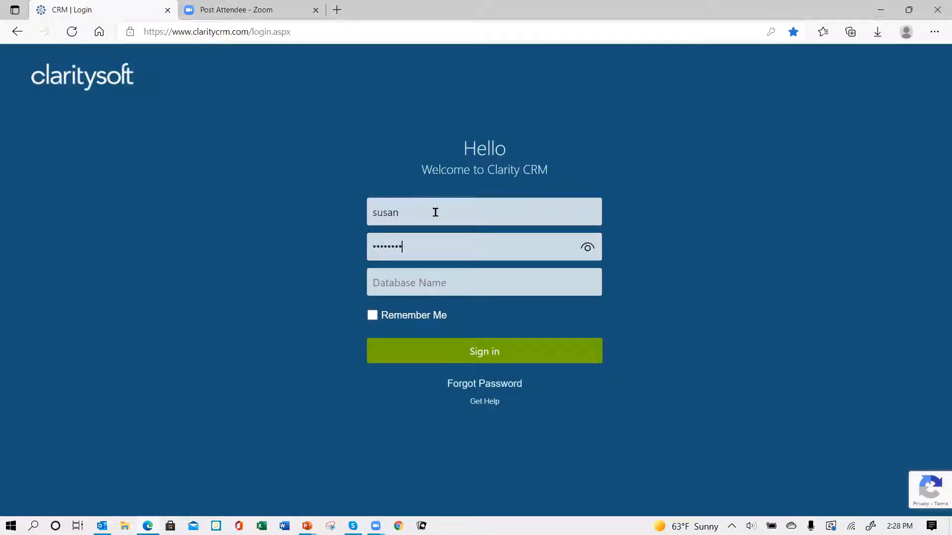
{"action": "key", "text": "Tab"}
{"action": "type", "text": "csdeom"}
{"action": "key", "text": "BackSpace"}
{"action": "key", "text": "BackSpace"}
{"action": "type", "text": "mo4"}
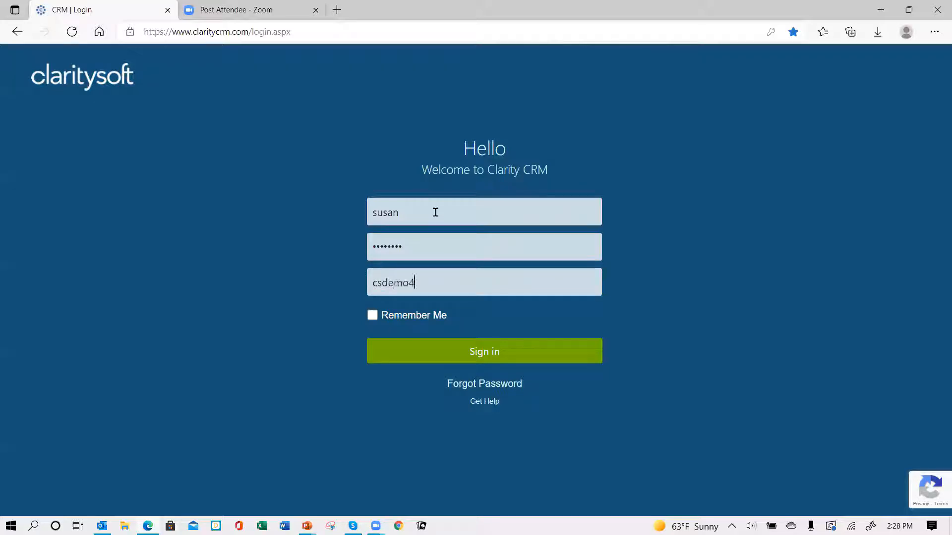
{"action": "key", "text": "Return"}
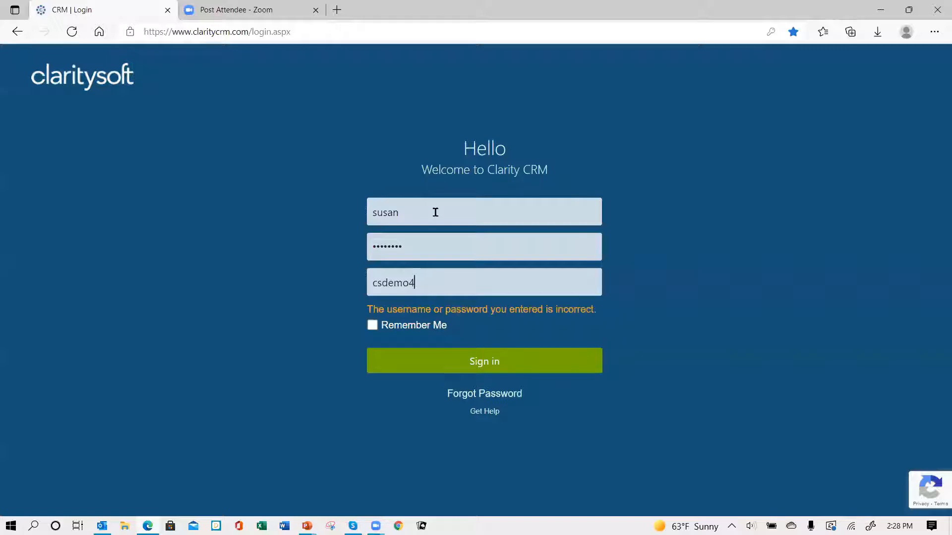
Re-enter the correct password and sign in
{"action": "left_click", "coordinate": [422, 248]}
{"action": "key", "text": "BackSpace"}
{"action": "type", "text": "•"}
{"action": "key", "text": "Return"}
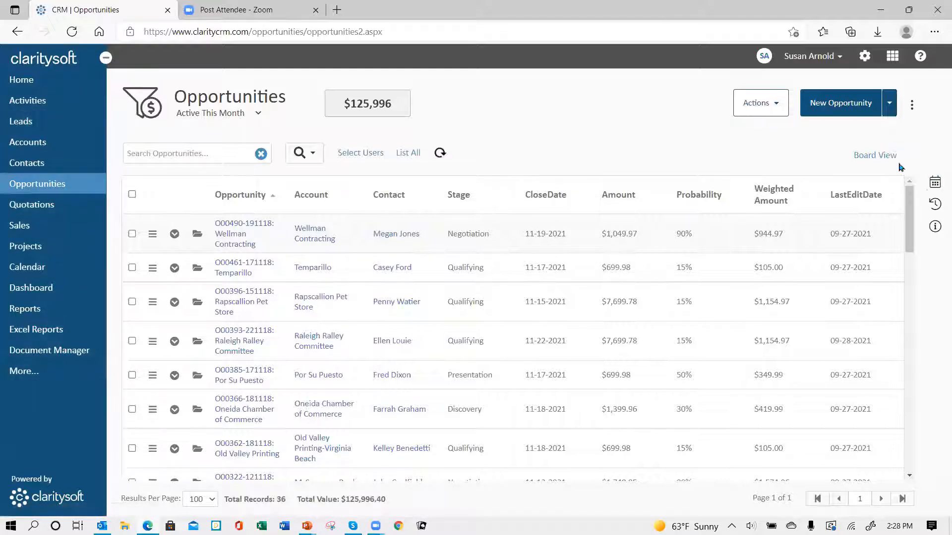
Open and close the My Calendar panel on Opportunities, then open Settings
{"action": "left_click", "coordinate": [934, 184]}
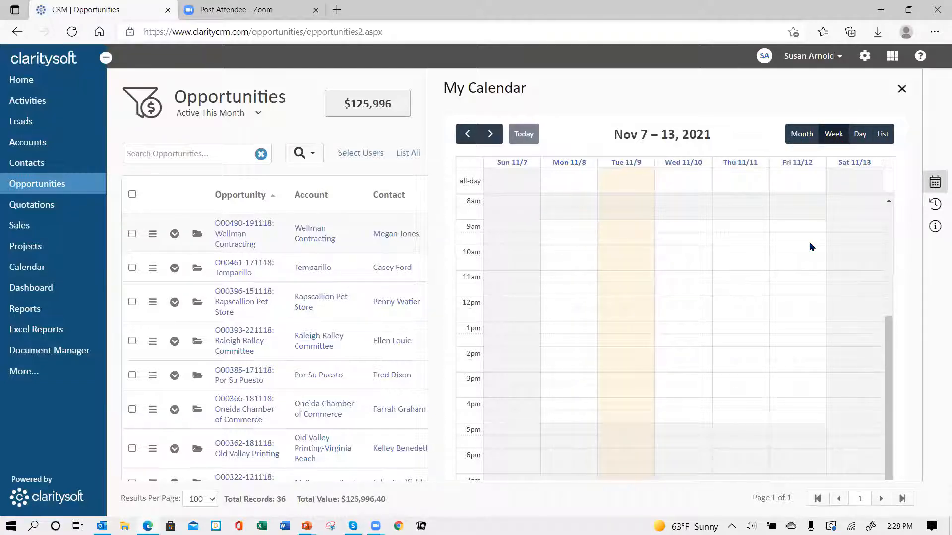
{"action": "left_click", "coordinate": [935, 182]}
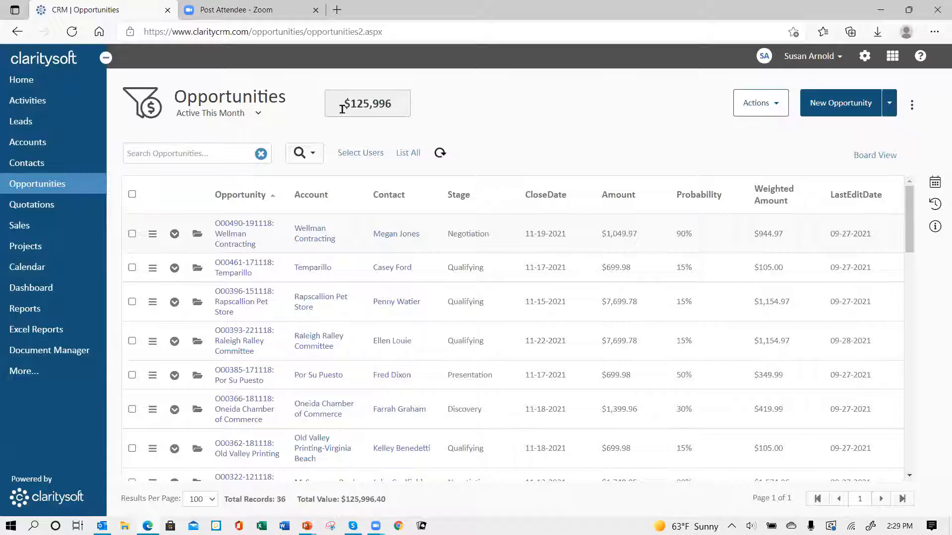
{"action": "left_click", "coordinate": [865, 57]}
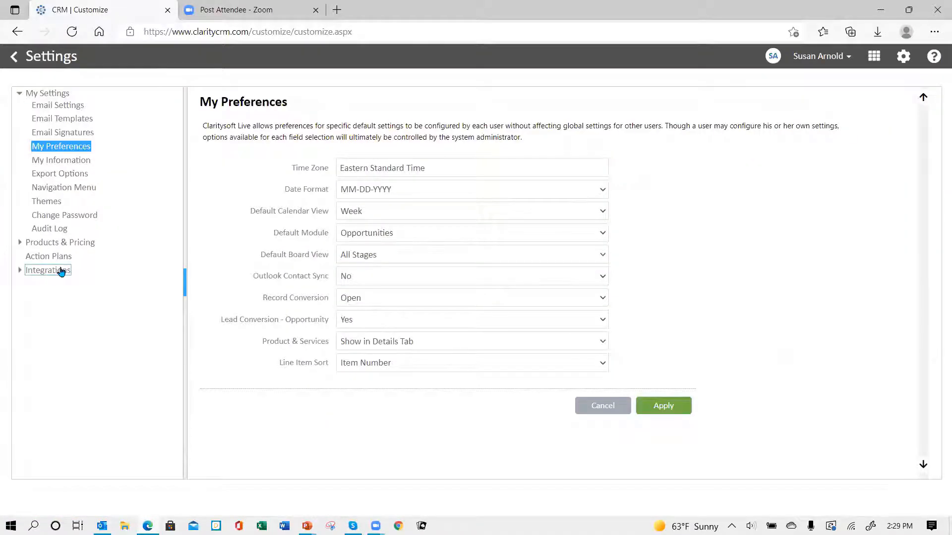
Apply the Magic Mint theme, view it on Opportunities, and reopen Settings
{"action": "left_click", "coordinate": [52, 207]}
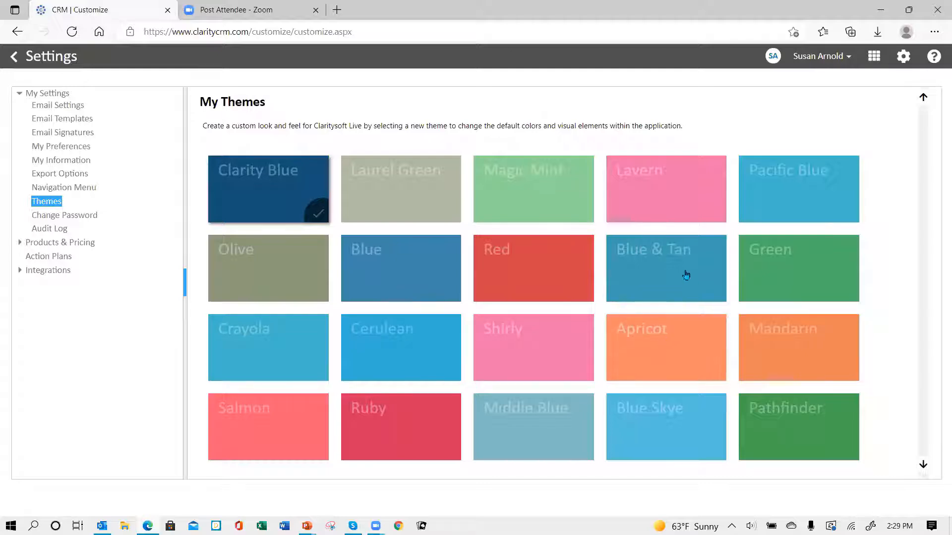
{"action": "left_click", "coordinate": [532, 199]}
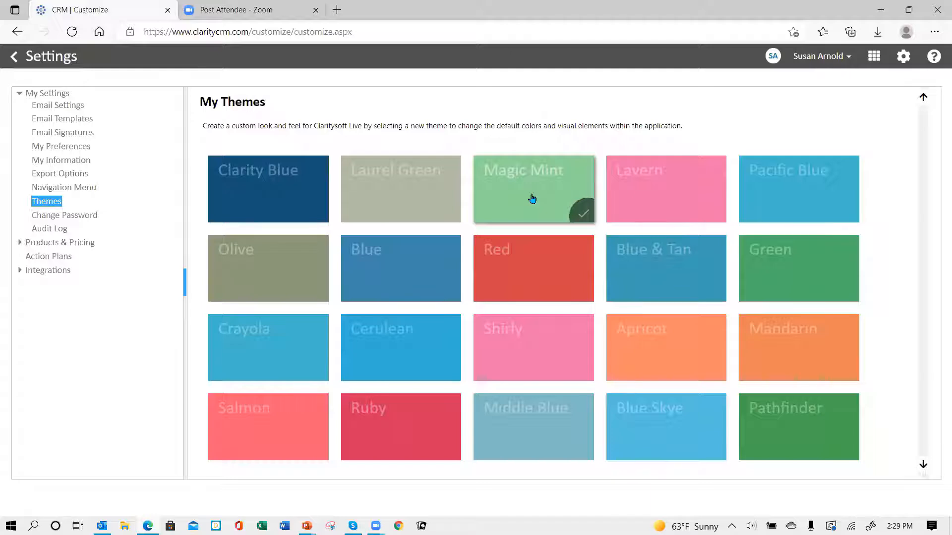
{"action": "left_click", "coordinate": [14, 57]}
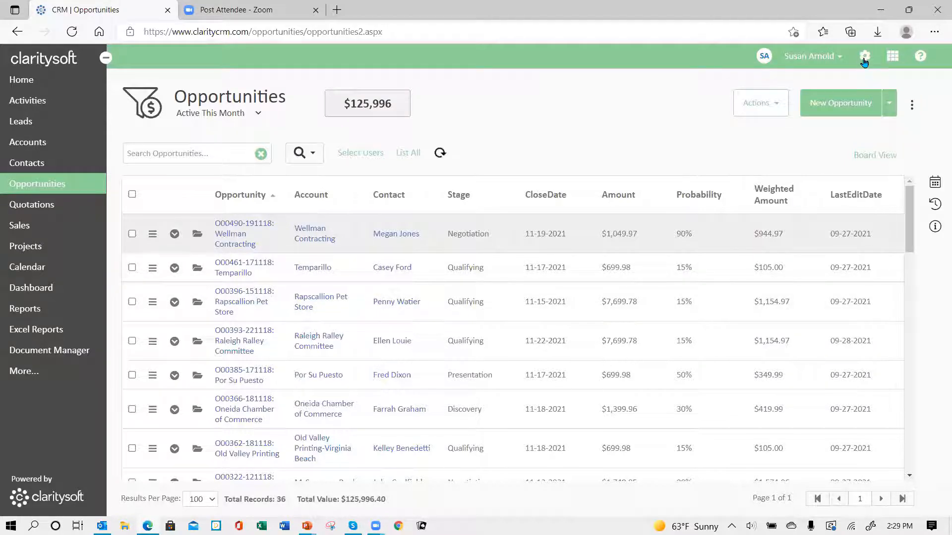
{"action": "left_click", "coordinate": [865, 59]}
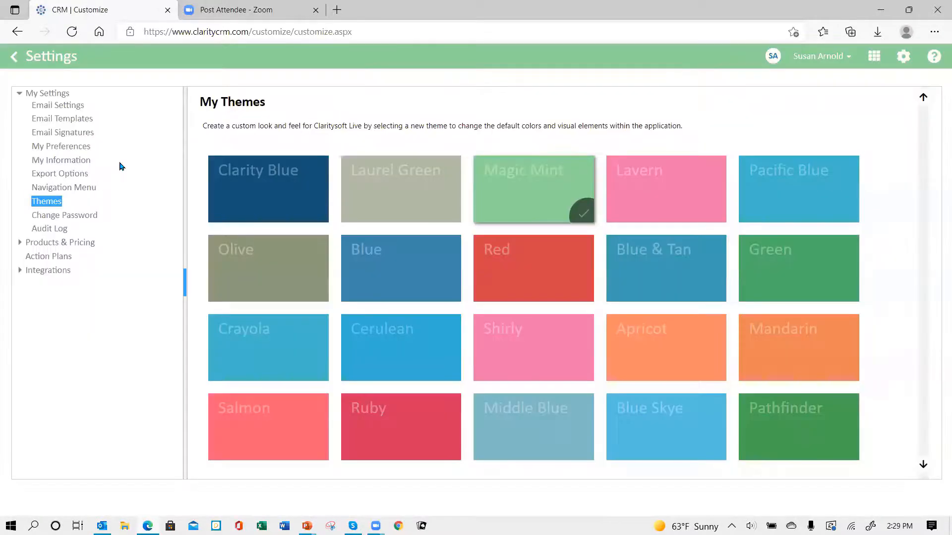
Apply the Cerulean theme, view it on Opportunities, then open the Change Password page
{"action": "left_click", "coordinate": [386, 351]}
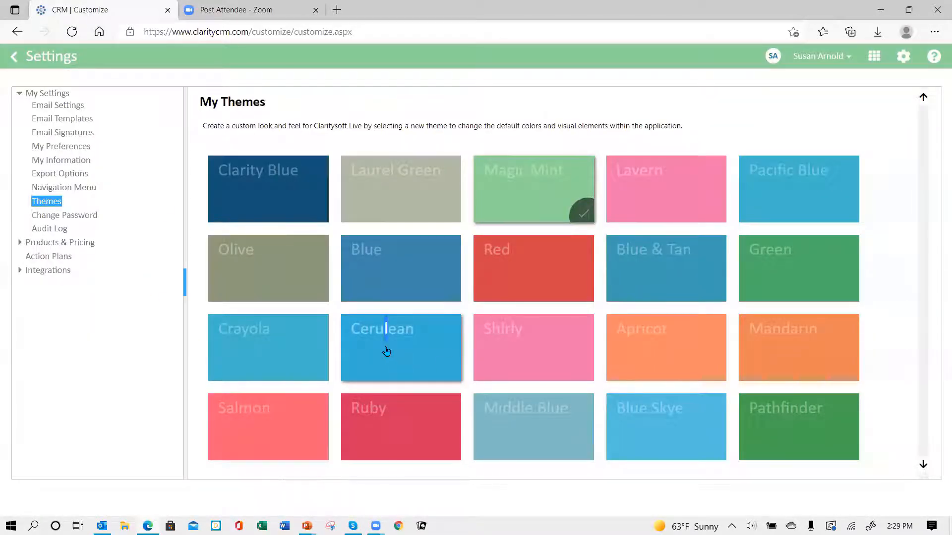
{"action": "left_click", "coordinate": [15, 58]}
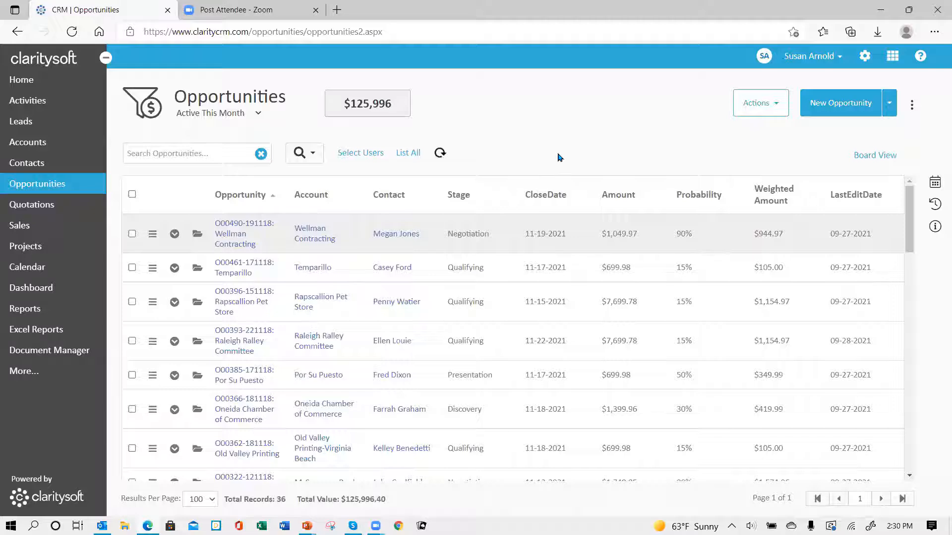
{"action": "left_click", "coordinate": [864, 57]}
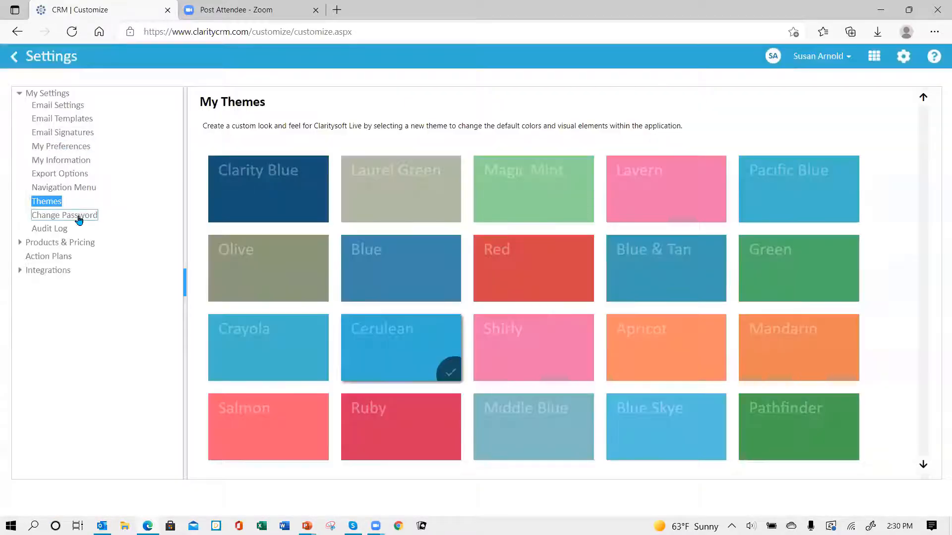
{"action": "left_click", "coordinate": [78, 220]}
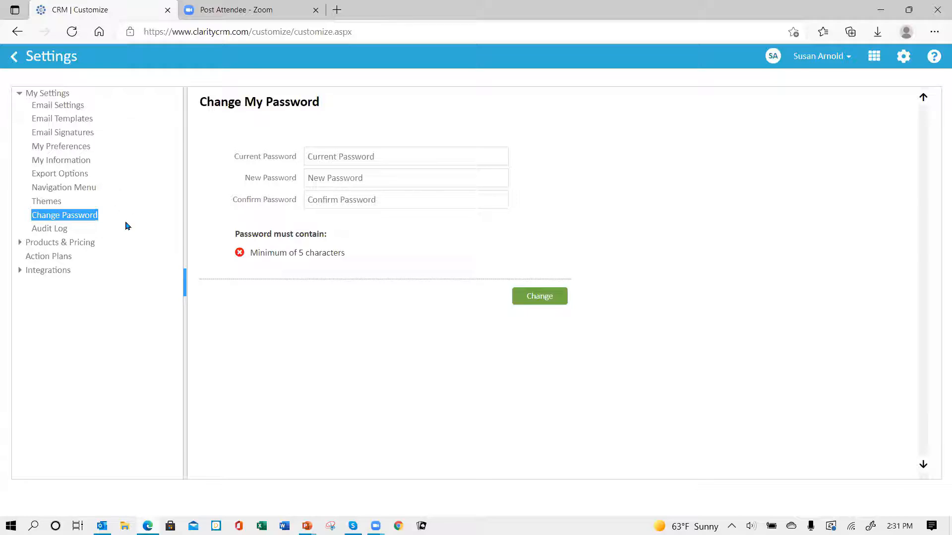
Open the Audit Log page from the My Settings tree
{"action": "left_click", "coordinate": [48, 229]}
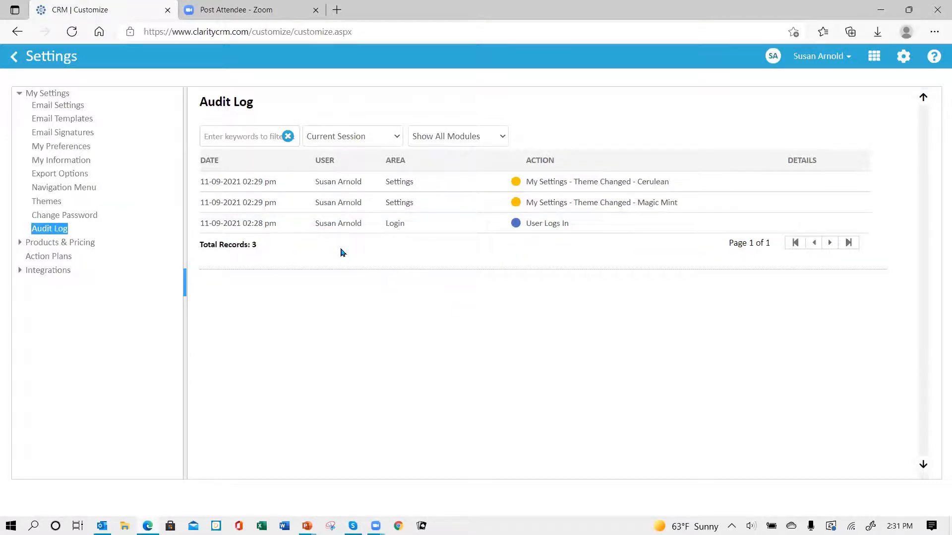
Filter the audit log to Last 2 Weeks and scroll through the entries
{"action": "left_click", "coordinate": [396, 137]}
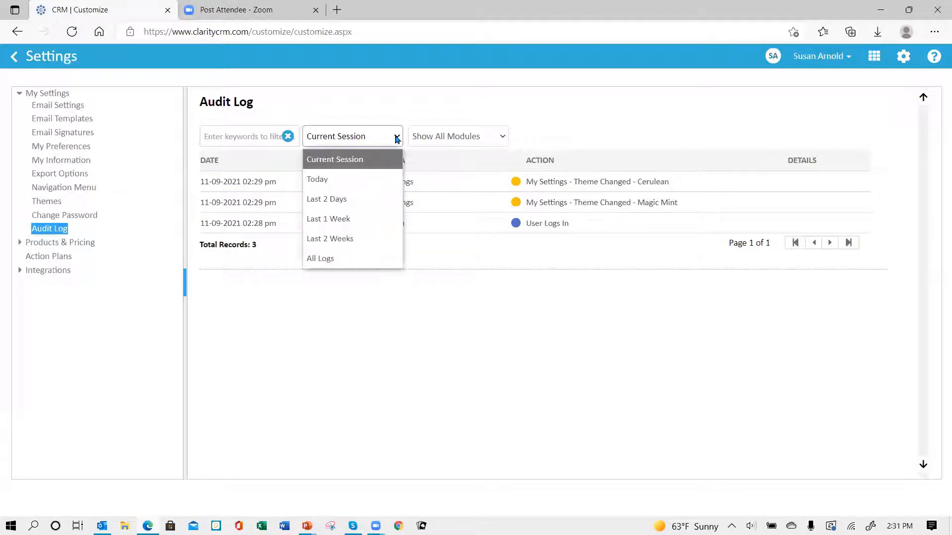
{"action": "left_click", "coordinate": [371, 241]}
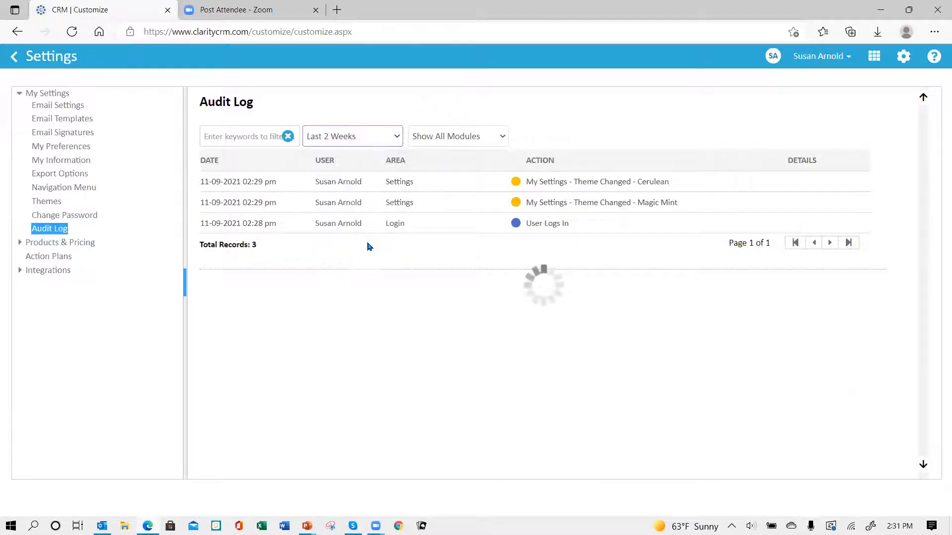
{"action": "scroll", "coordinate": [455, 198], "scroll_direction": "down", "scroll_amount": 3}
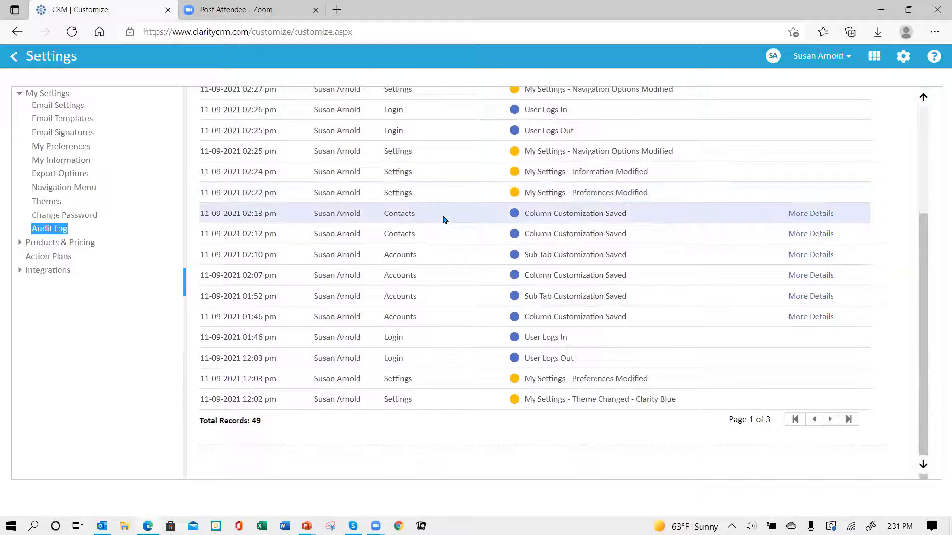
{"action": "scroll", "coordinate": [444, 221], "scroll_direction": "up", "scroll_amount": 1}
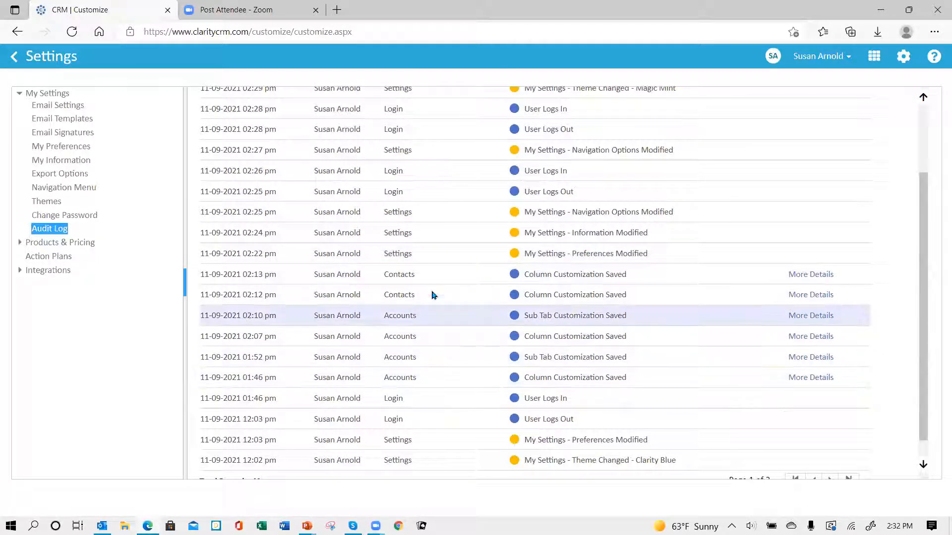
{"action": "scroll", "coordinate": [438, 262], "scroll_direction": "up", "scroll_amount": 3}
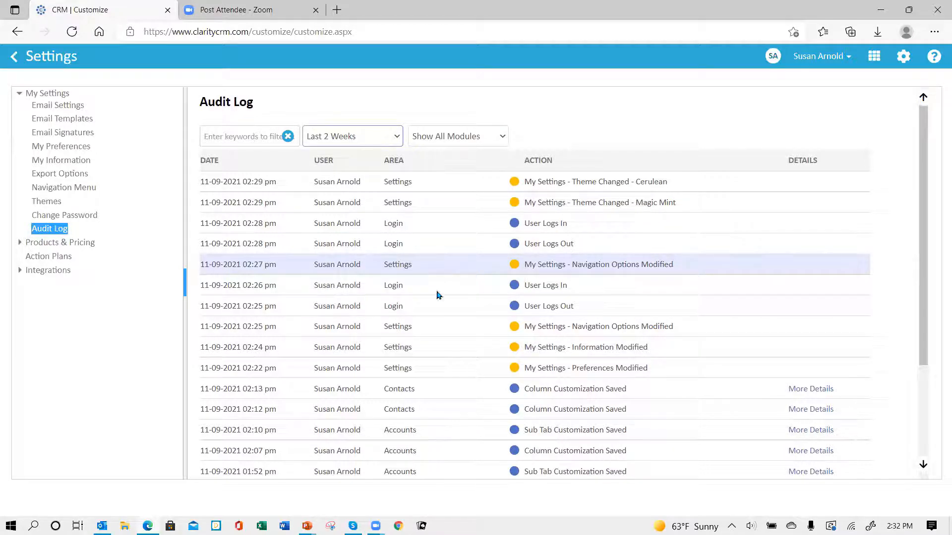
{"action": "scroll", "coordinate": [685, 409], "scroll_direction": "down", "scroll_amount": 3}
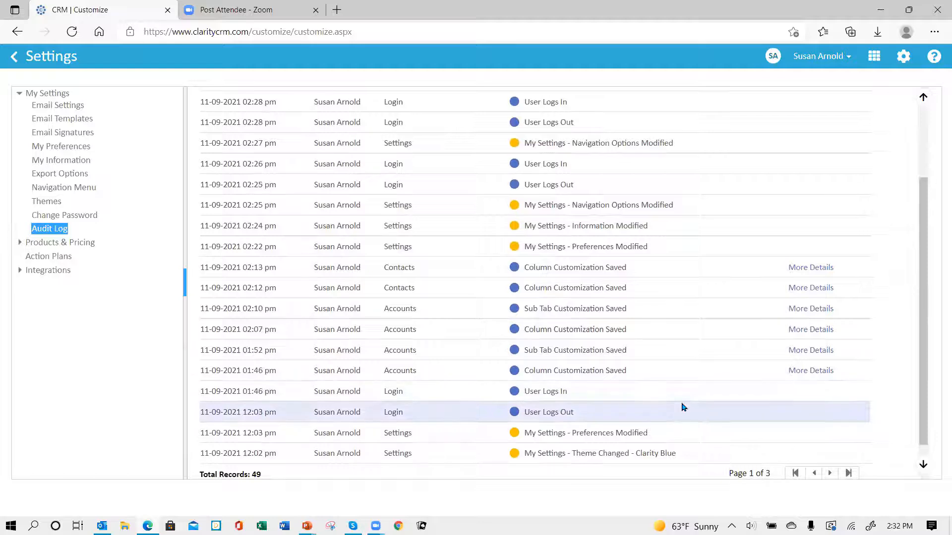
{"action": "scroll", "coordinate": [683, 405], "scroll_direction": "down", "scroll_amount": 2}
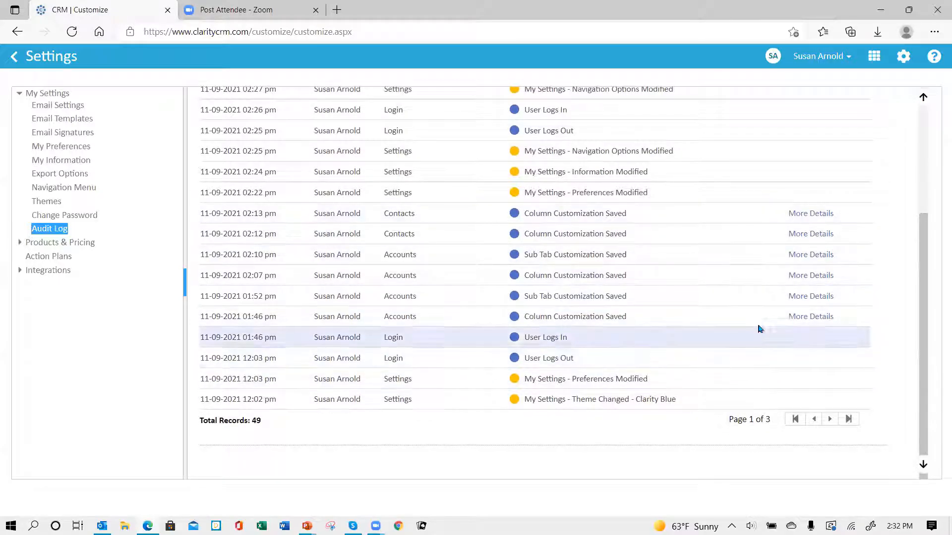
Review the 02:13 pm Contacts column customization details, then close them
{"action": "left_click", "coordinate": [802, 217]}
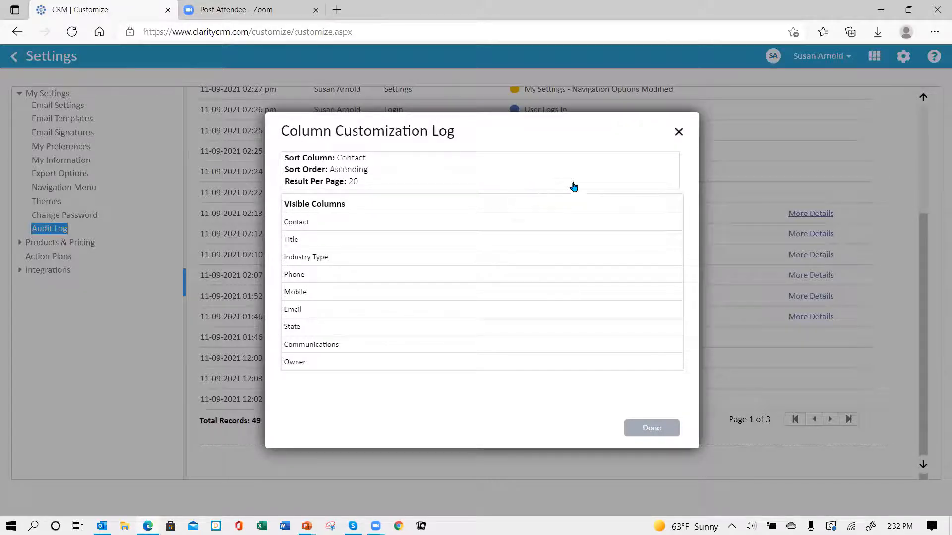
{"action": "left_click", "coordinate": [679, 133]}
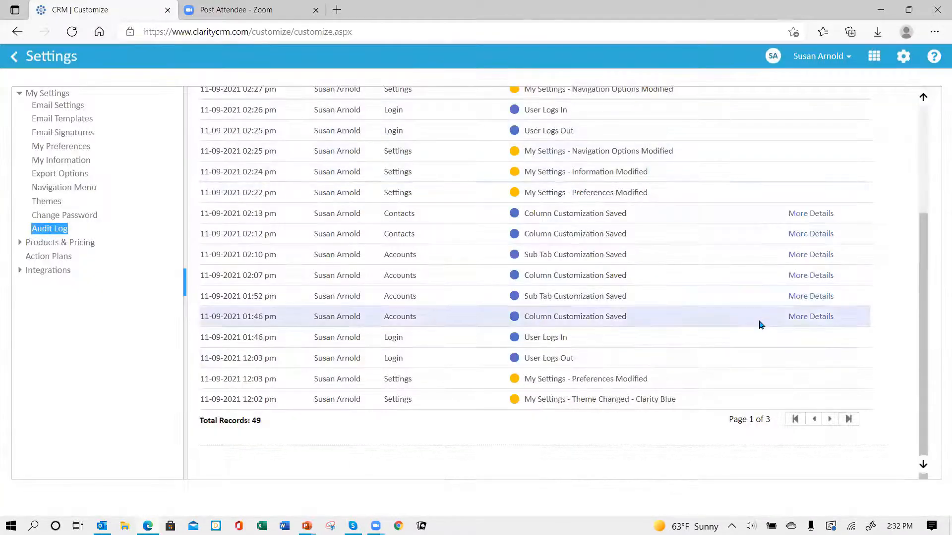
{"action": "scroll", "coordinate": [753, 316], "scroll_direction": "up", "scroll_amount": 2}
{"action": "scroll", "coordinate": [757, 314], "scroll_direction": "up", "scroll_amount": 1}
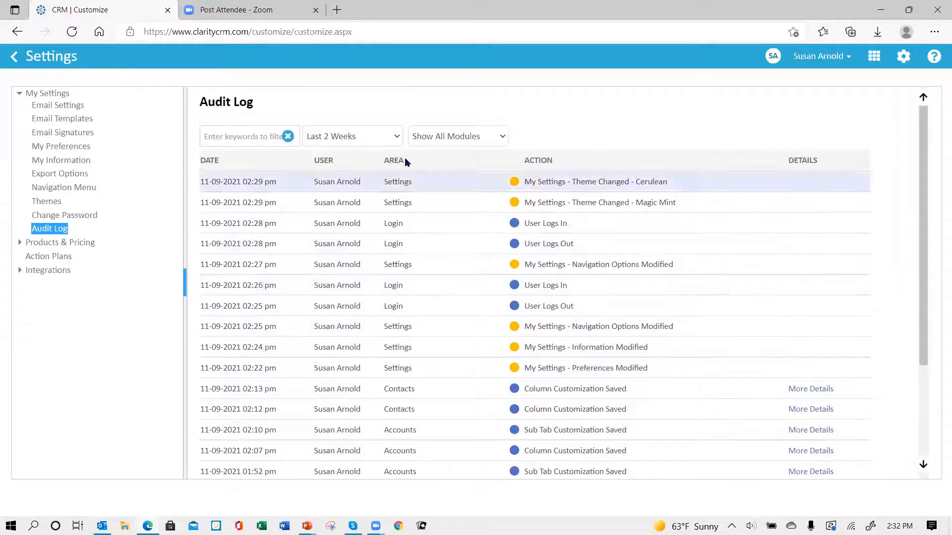
Filter the audit log to Today and scroll through its 25 records
{"action": "left_click", "coordinate": [397, 138]}
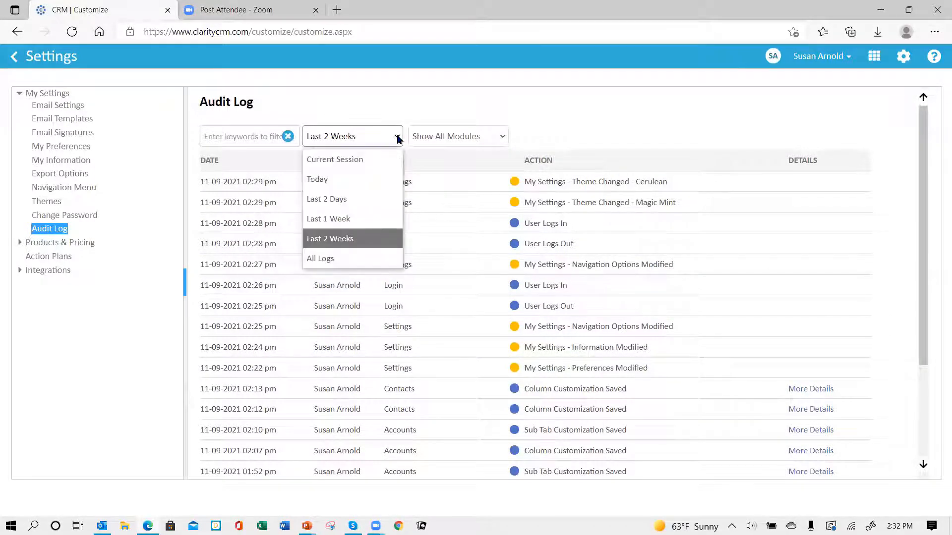
{"action": "left_click", "coordinate": [383, 180]}
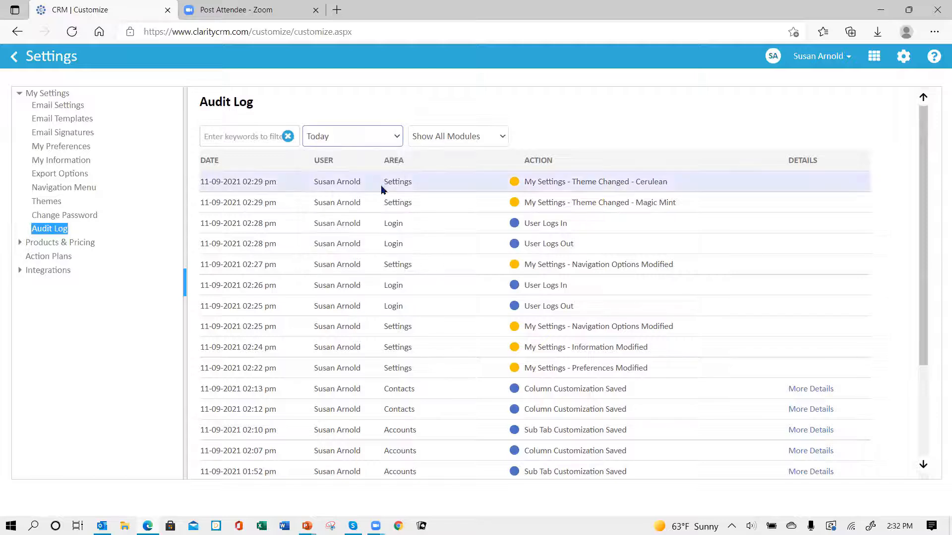
{"action": "scroll", "coordinate": [569, 266], "scroll_direction": "down", "scroll_amount": 4}
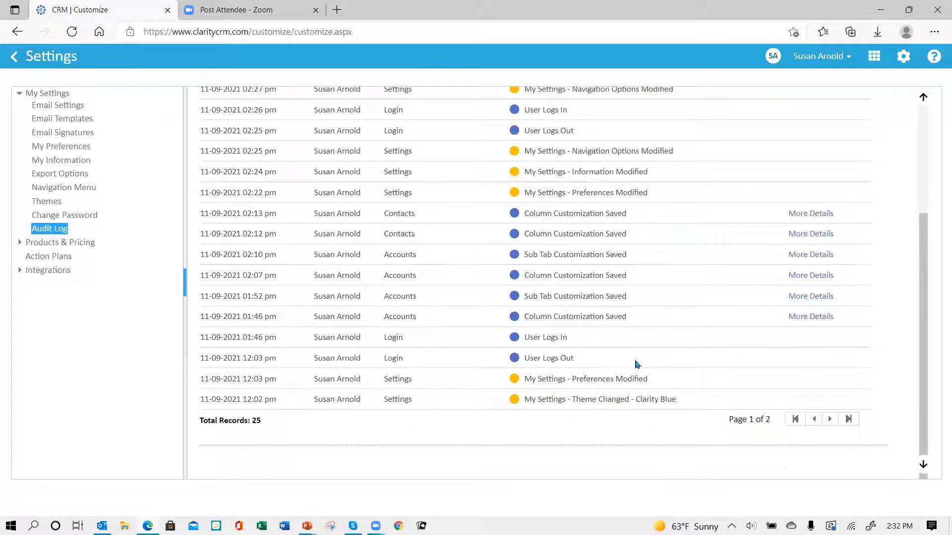
{"action": "scroll", "coordinate": [499, 257], "scroll_direction": "up", "scroll_amount": 4}
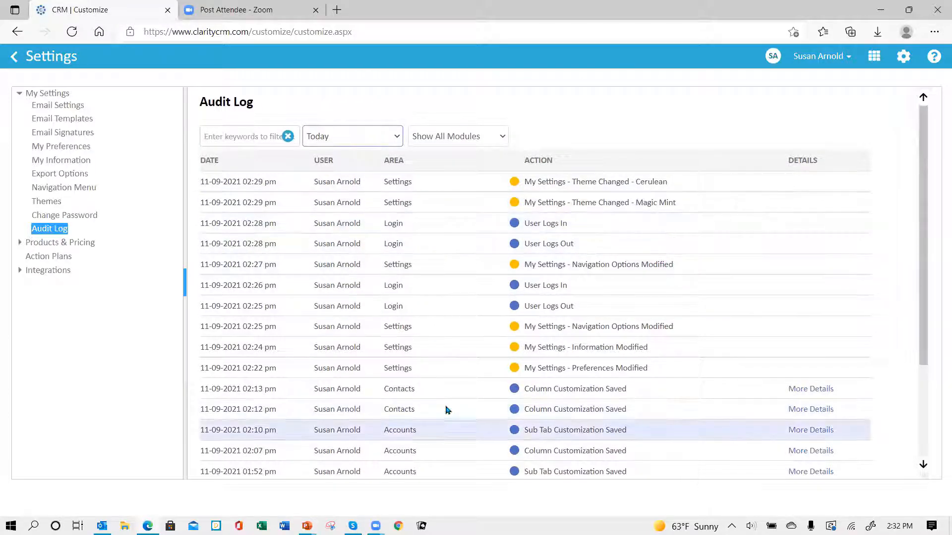
{"action": "scroll", "coordinate": [451, 318], "scroll_direction": "down", "scroll_amount": 4}
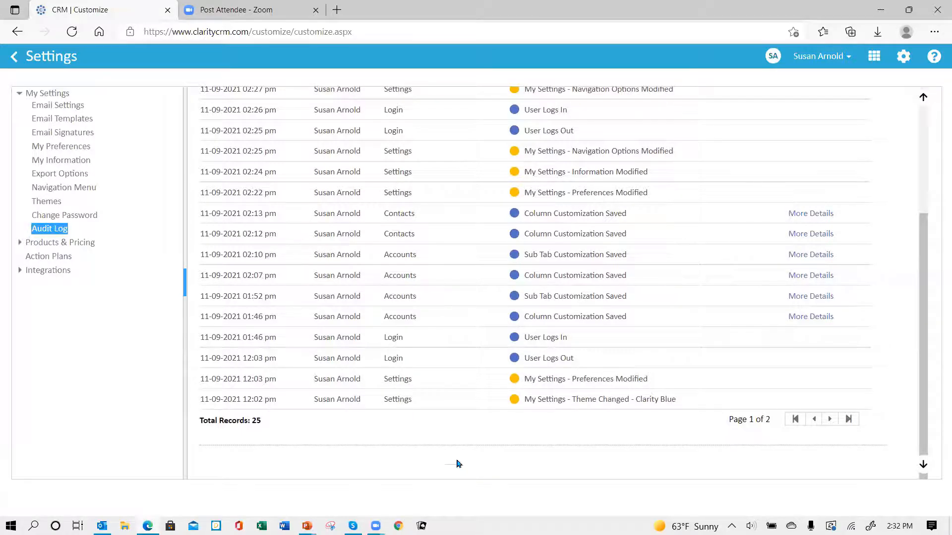
{"action": "scroll", "coordinate": [457, 347], "scroll_direction": "up", "scroll_amount": 5}
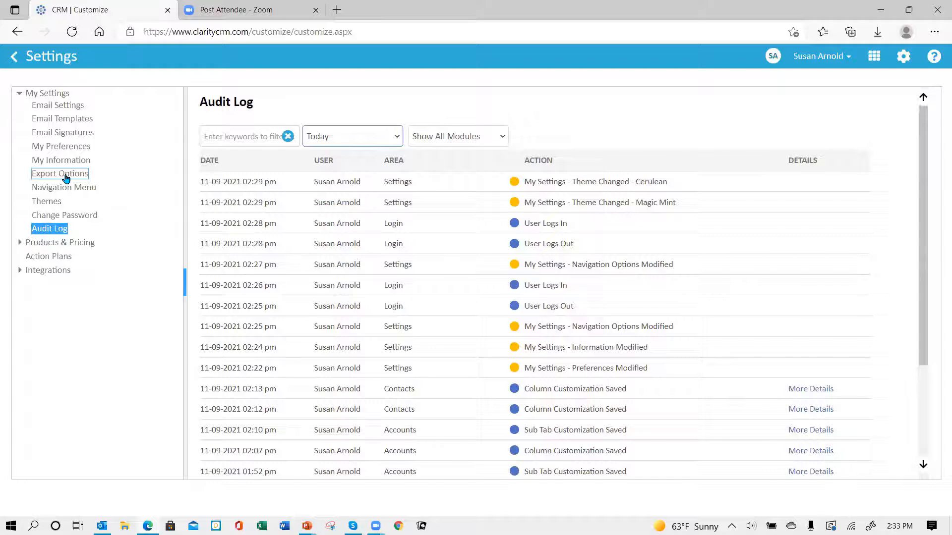
Leave Settings and show Accounts through the Food and Beverage list view
{"action": "left_click", "coordinate": [18, 61]}
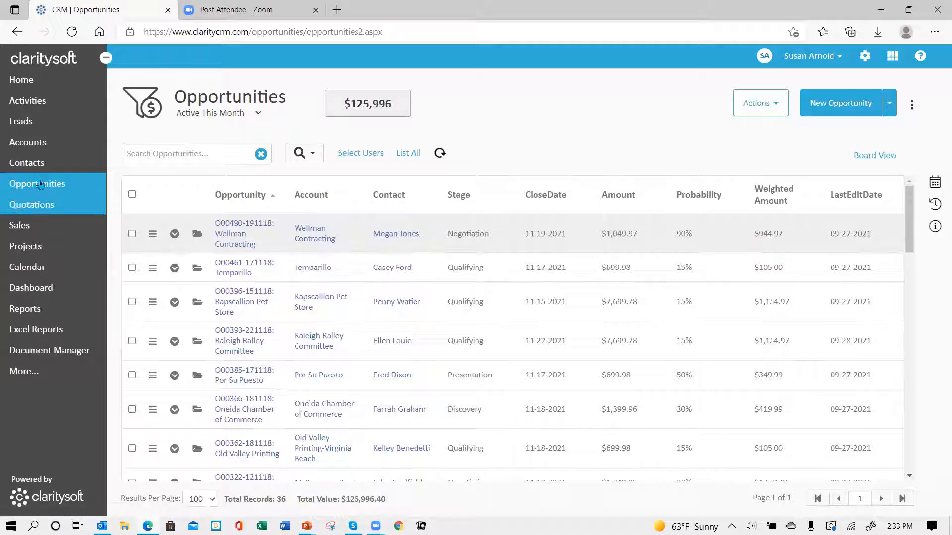
{"action": "left_click", "coordinate": [28, 149]}
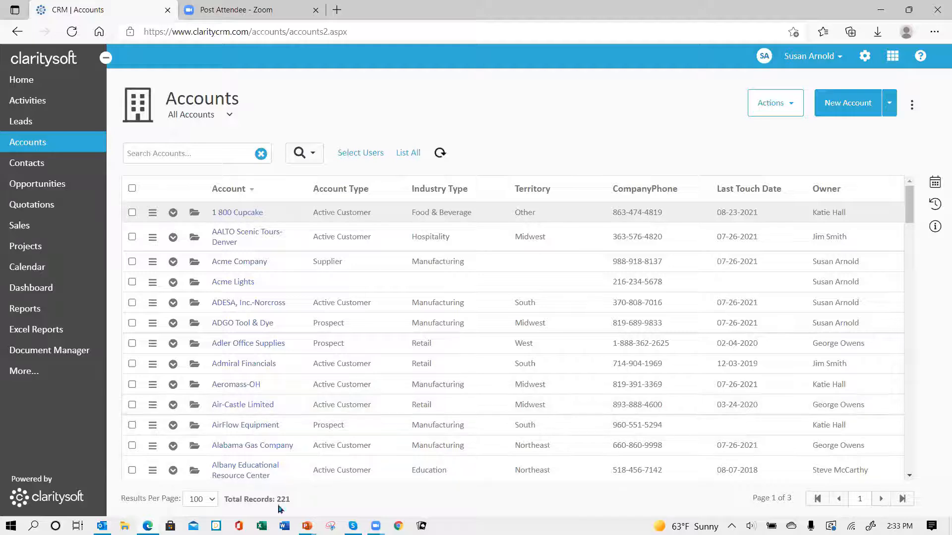
{"action": "left_click", "coordinate": [229, 116]}
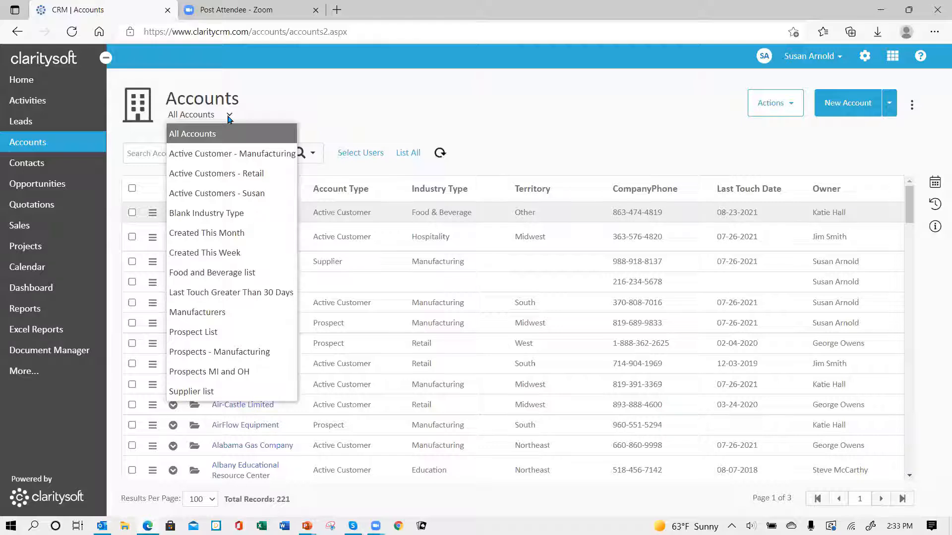
{"action": "left_click", "coordinate": [224, 274]}
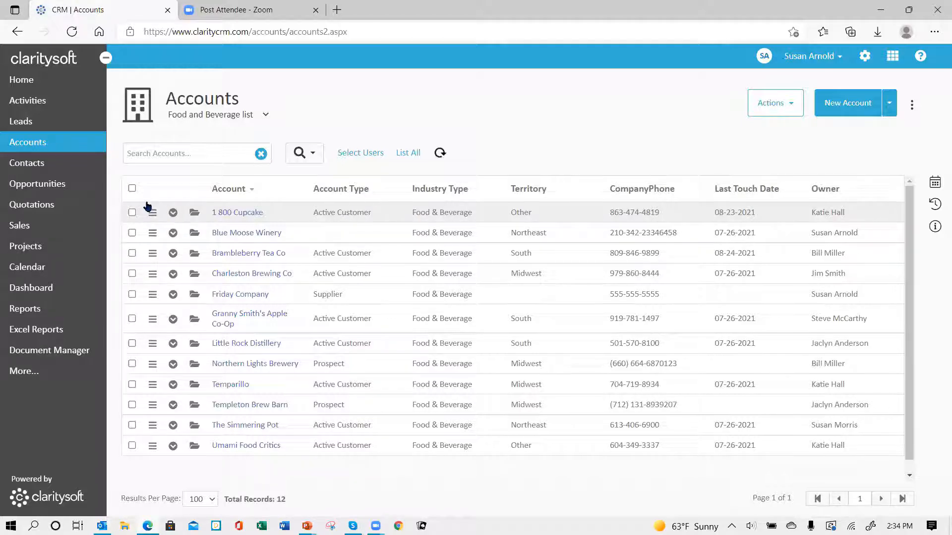
Check all 12 accounts and export only the checked records to Excel
{"action": "left_click", "coordinate": [132, 189]}
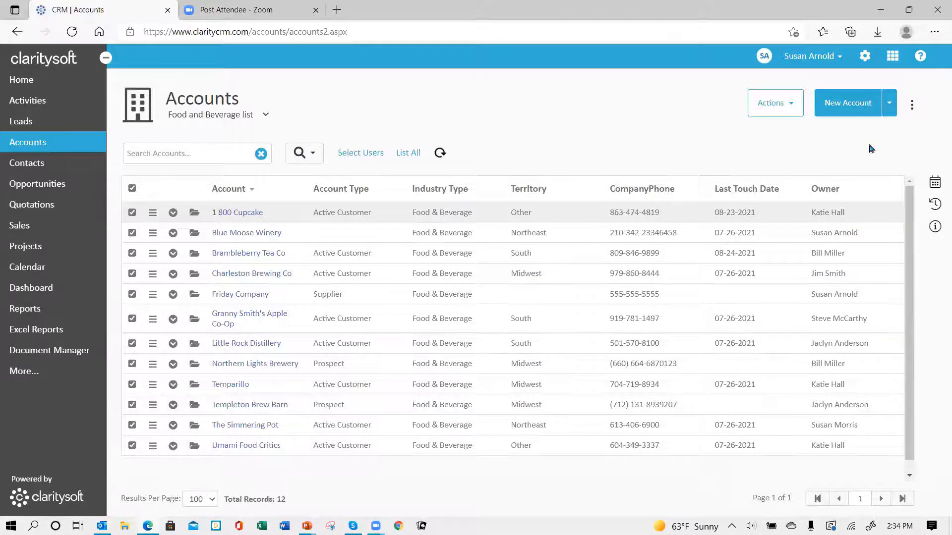
{"action": "left_click", "coordinate": [789, 106]}
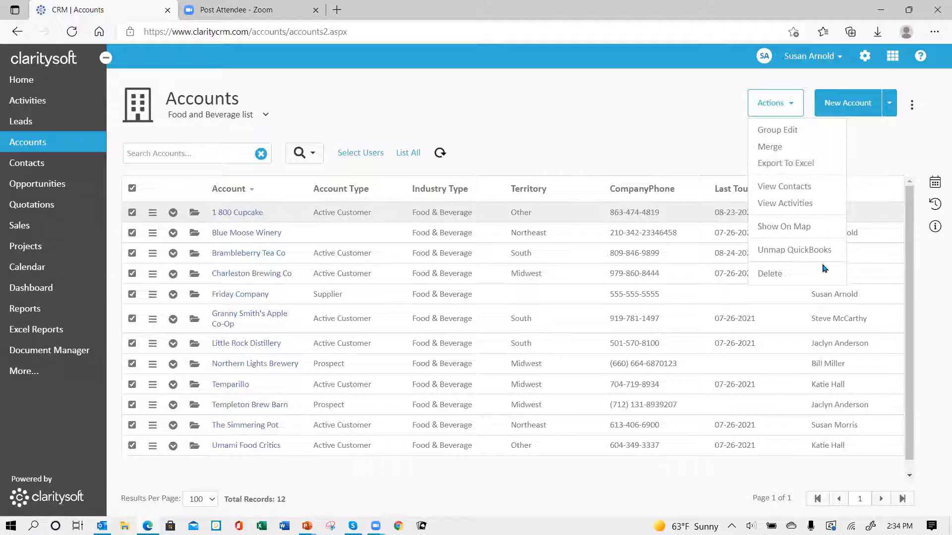
{"action": "left_click", "coordinate": [785, 163]}
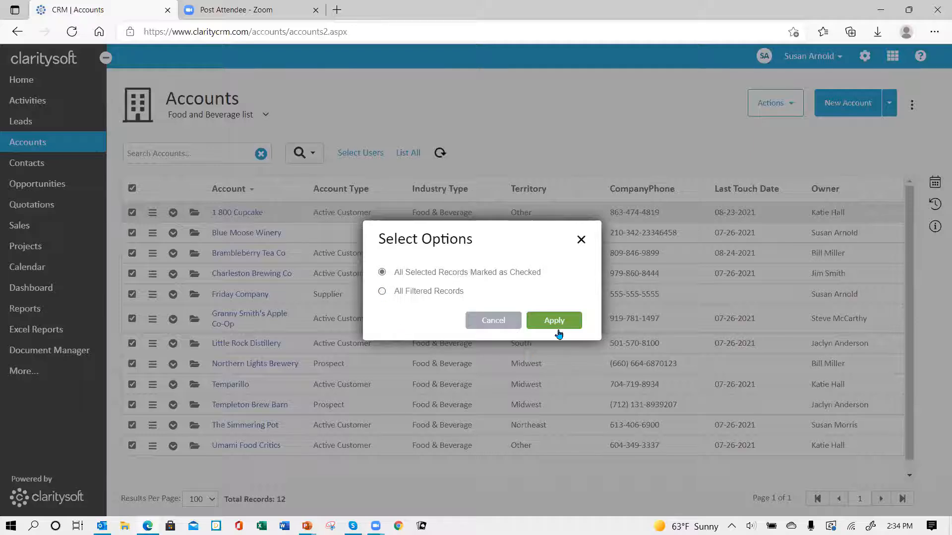
{"action": "left_click", "coordinate": [556, 322]}
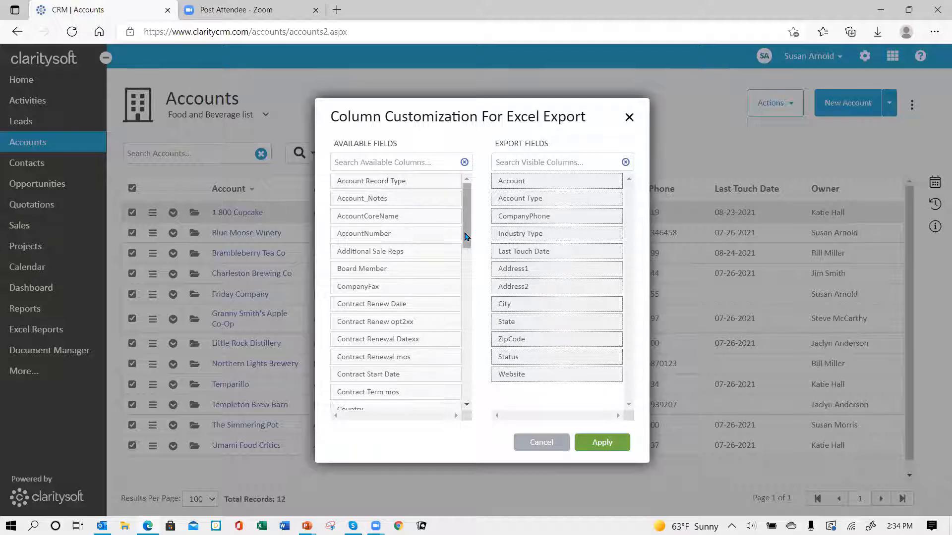
Drag LastEditDate into the Excel export fields, then close the column dialog
{"action": "mouse_move", "coordinate": [467, 240]}
{"action": "left_mouse_down"}
{"action": "mouse_move", "coordinate": [460, 420]}
{"action": "mouse_move", "coordinate": [467, 242]}
{"action": "left_mouse_up"}
{"action": "left_click_drag", "start_coordinate": [468, 244], "coordinate": [452, 304]}
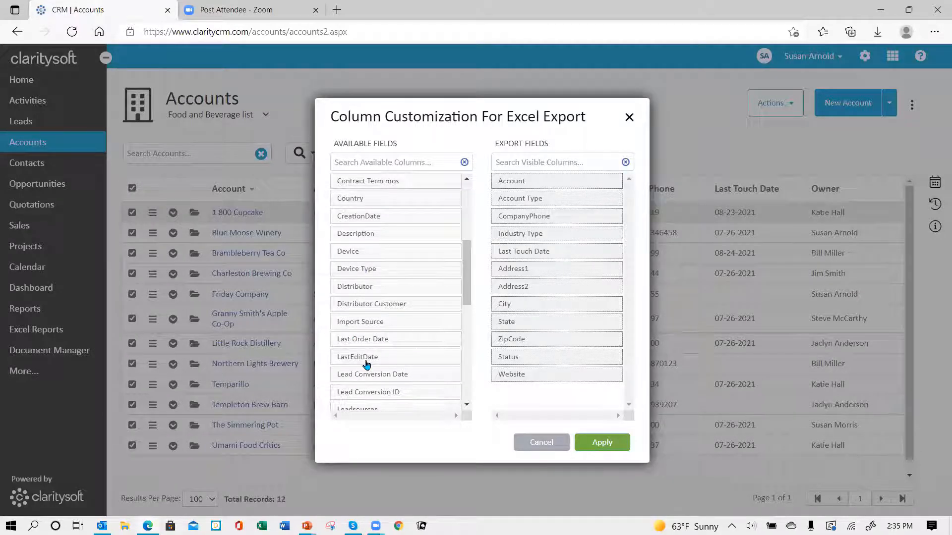
{"action": "left_click_drag", "start_coordinate": [366, 364], "coordinate": [536, 396]}
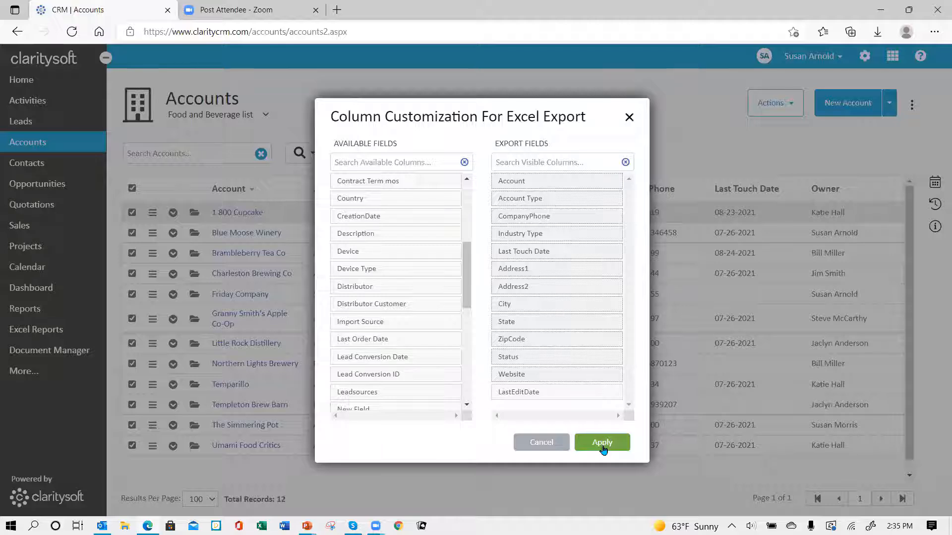
{"action": "left_click", "coordinate": [631, 117]}
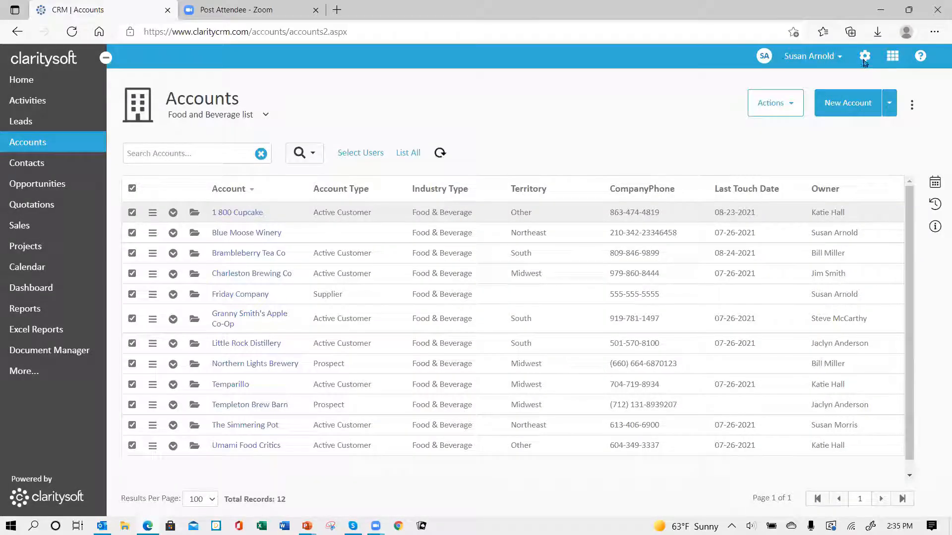
Go to the Export Options settings and choose the Accounts module
{"action": "left_click", "coordinate": [864, 56]}
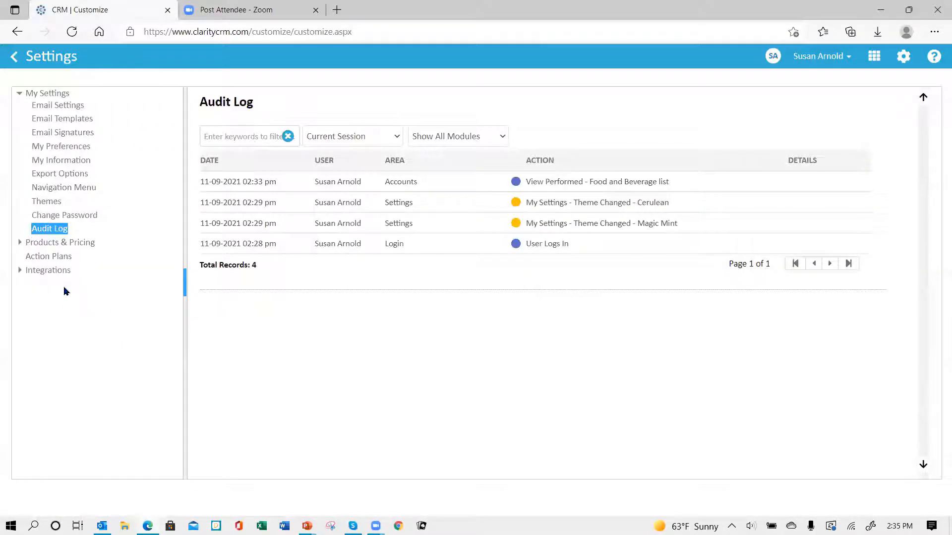
{"action": "left_click", "coordinate": [61, 176]}
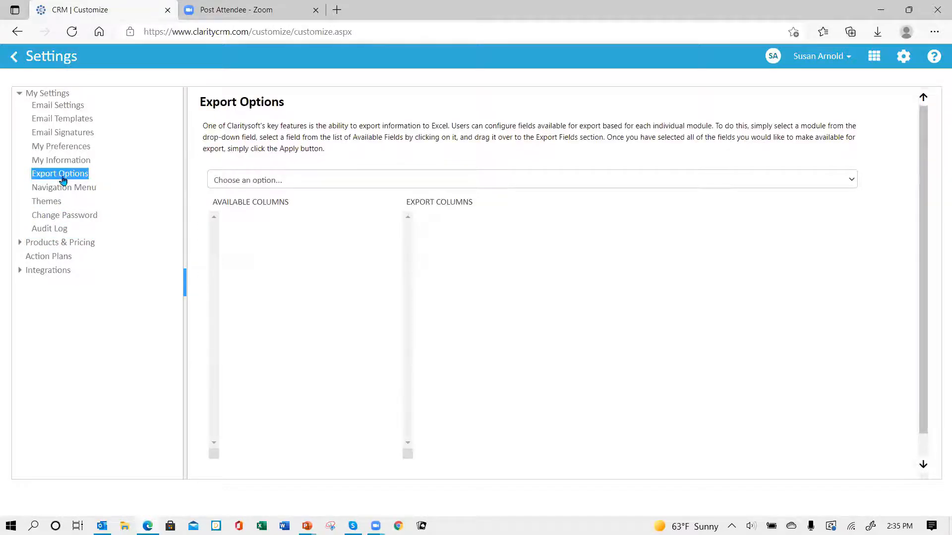
{"action": "left_click", "coordinate": [351, 182]}
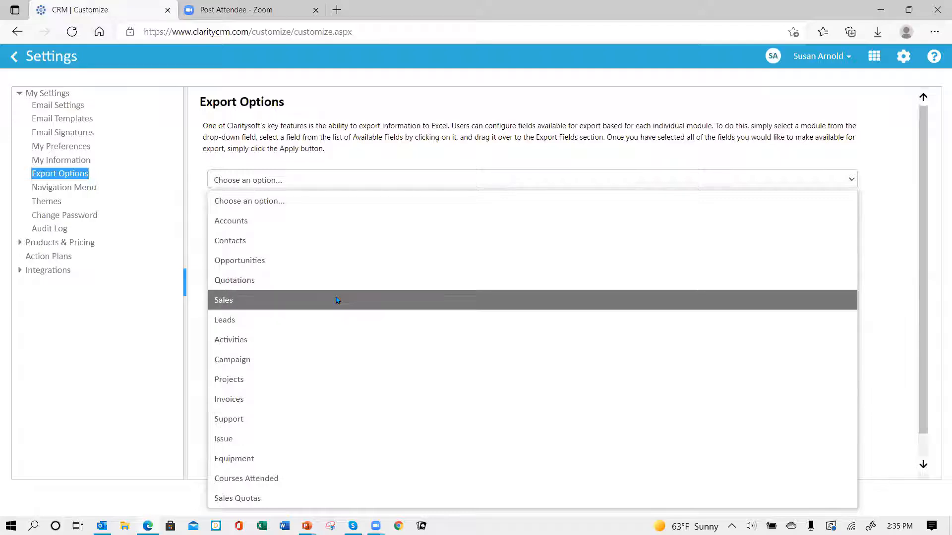
{"action": "left_click", "coordinate": [360, 225]}
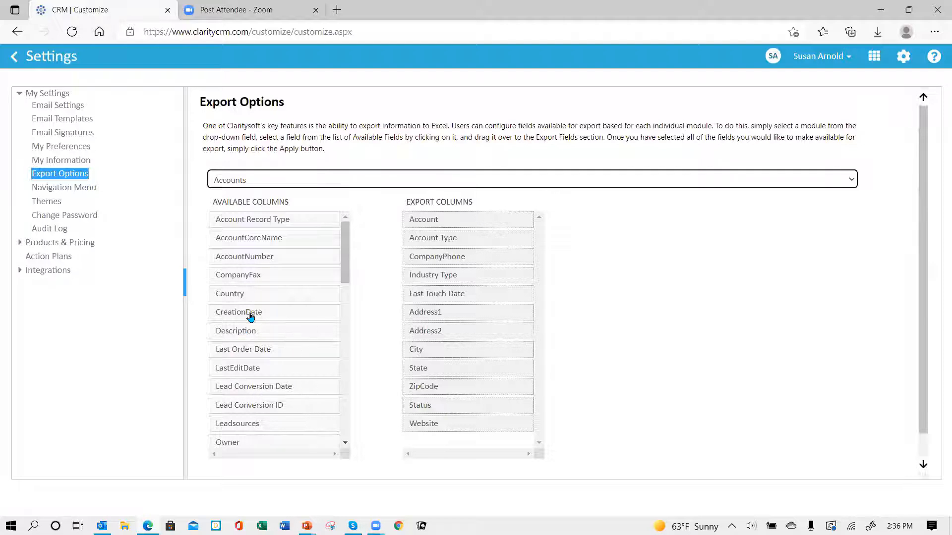
Add CreationDate, LastEditDate and Territory to the Accounts export columns and apply
{"action": "left_click_drag", "start_coordinate": [251, 318], "coordinate": [442, 275]}
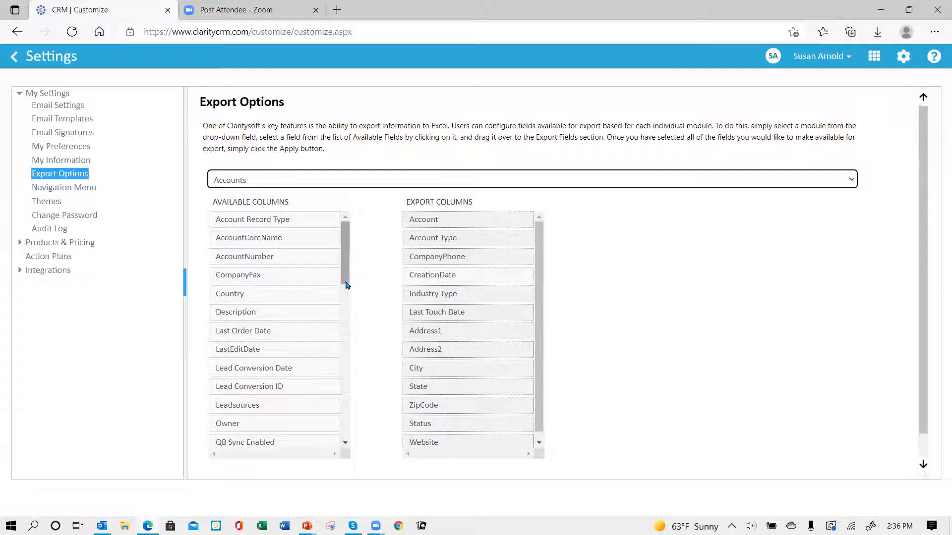
{"action": "scroll", "coordinate": [346, 296], "scroll_direction": "down", "scroll_amount": 2}
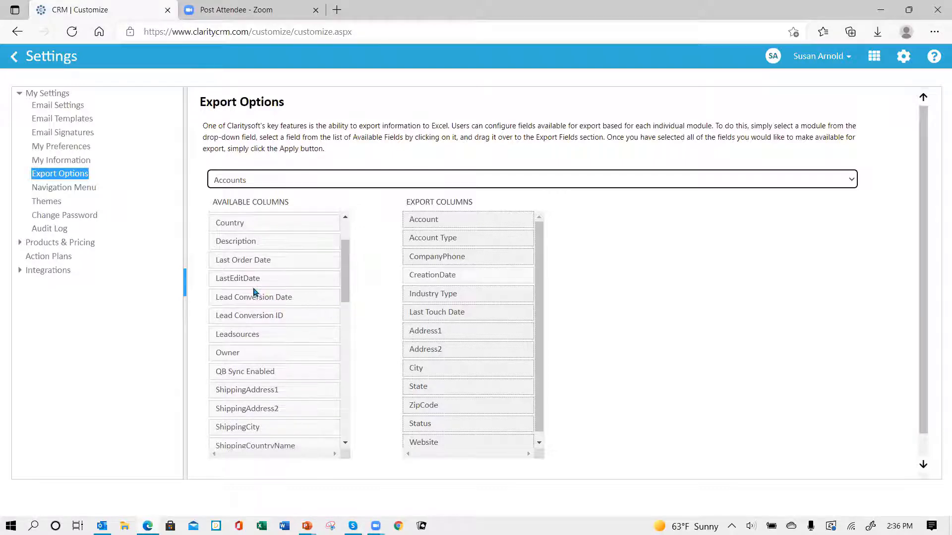
{"action": "left_click_drag", "start_coordinate": [246, 278], "coordinate": [446, 296]}
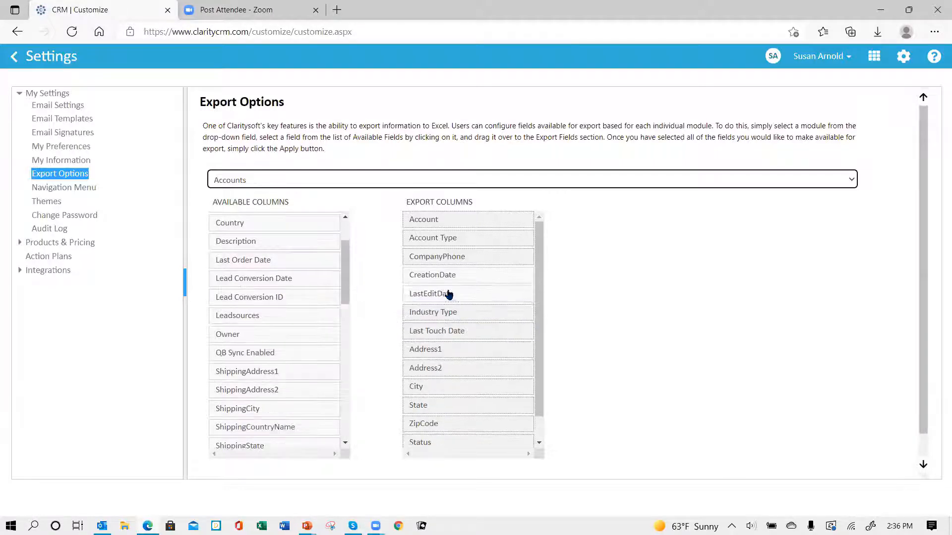
{"action": "left_click_drag", "start_coordinate": [346, 298], "coordinate": [333, 450]}
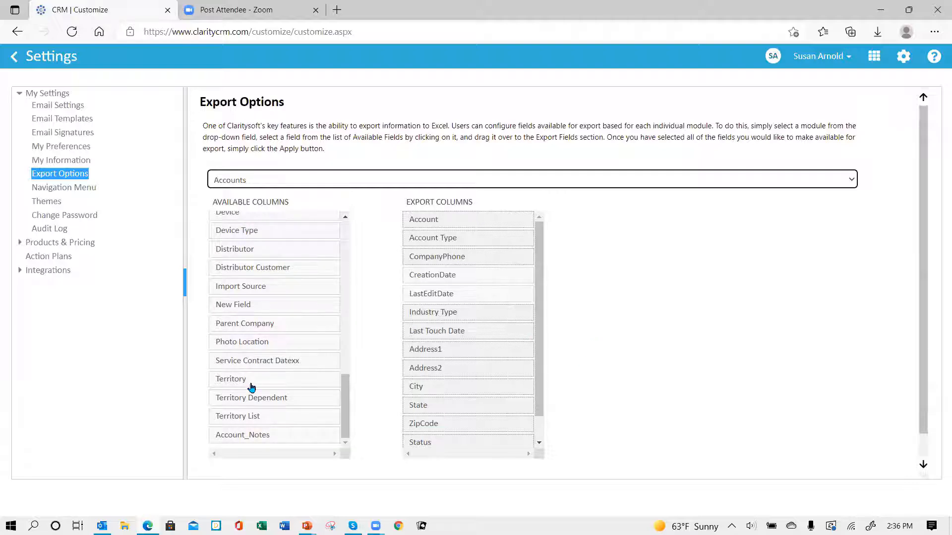
{"action": "left_click_drag", "start_coordinate": [250, 385], "coordinate": [445, 279]}
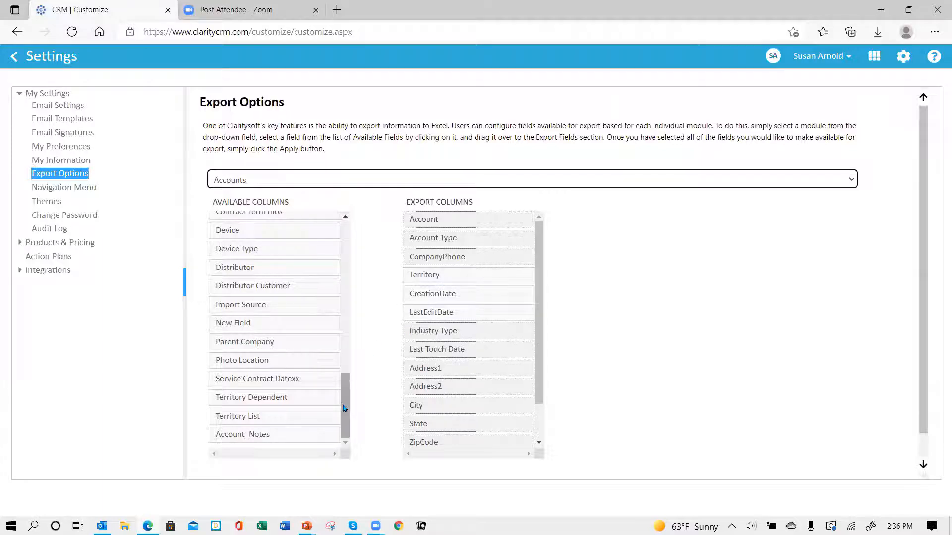
{"action": "mouse_move", "coordinate": [346, 407]}
{"action": "left_mouse_down"}
{"action": "mouse_move", "coordinate": [345, 294]}
{"action": "mouse_move", "coordinate": [346, 408]}
{"action": "left_mouse_up"}
{"action": "scroll", "coordinate": [712, 364], "scroll_direction": "down", "scroll_amount": 1}
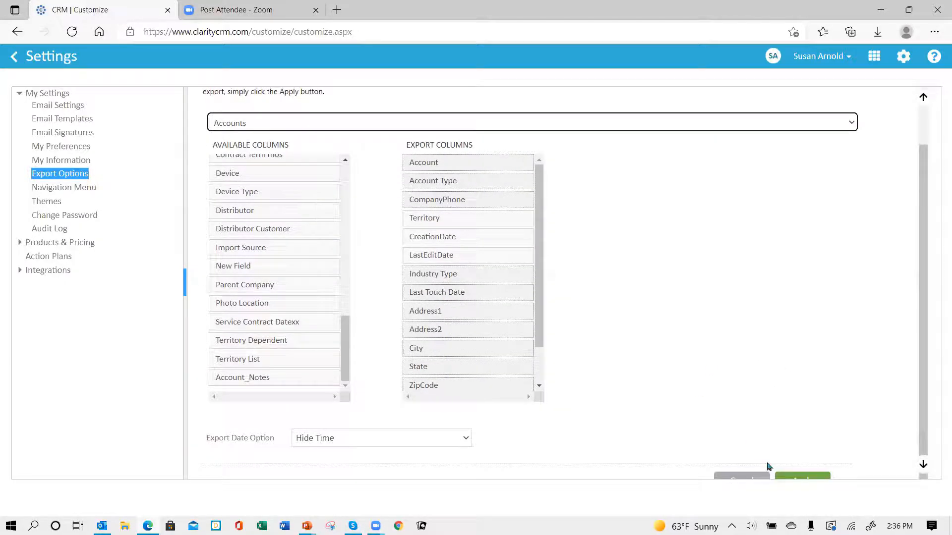
{"action": "left_click", "coordinate": [809, 477]}
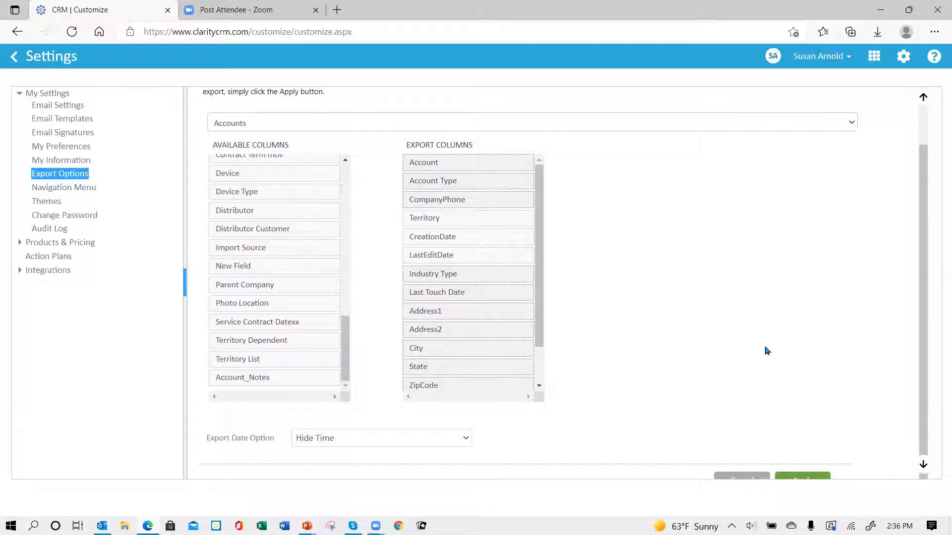
{"action": "key", "text": "ctrl+minus"}
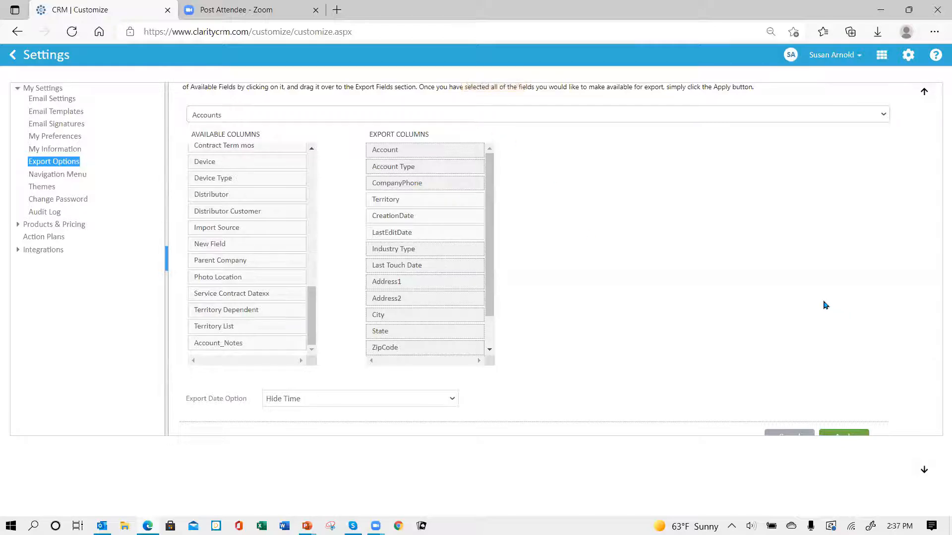
{"action": "scroll", "coordinate": [825, 305], "scroll_direction": "up", "scroll_amount": 1}
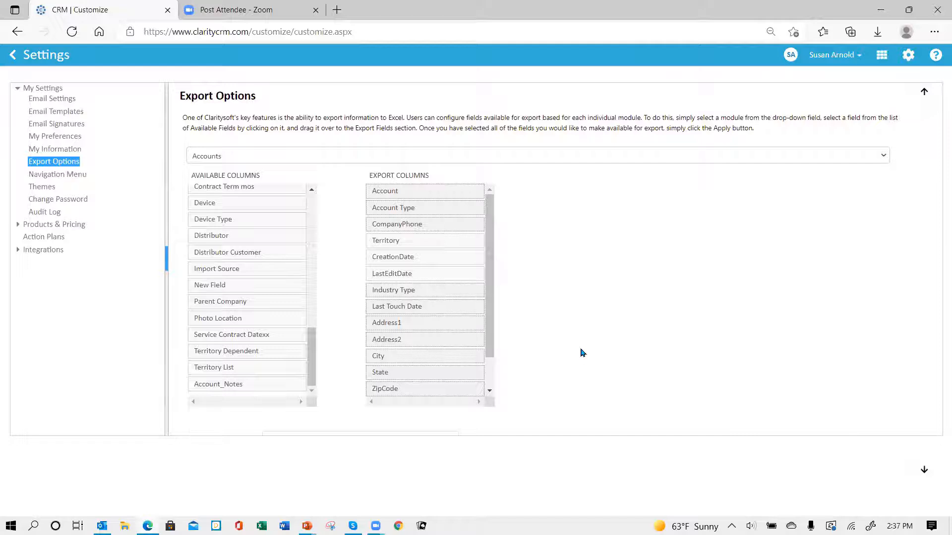
Switch the Export Options module to Contacts to load its available and export columns
{"action": "left_click", "coordinate": [297, 154]}
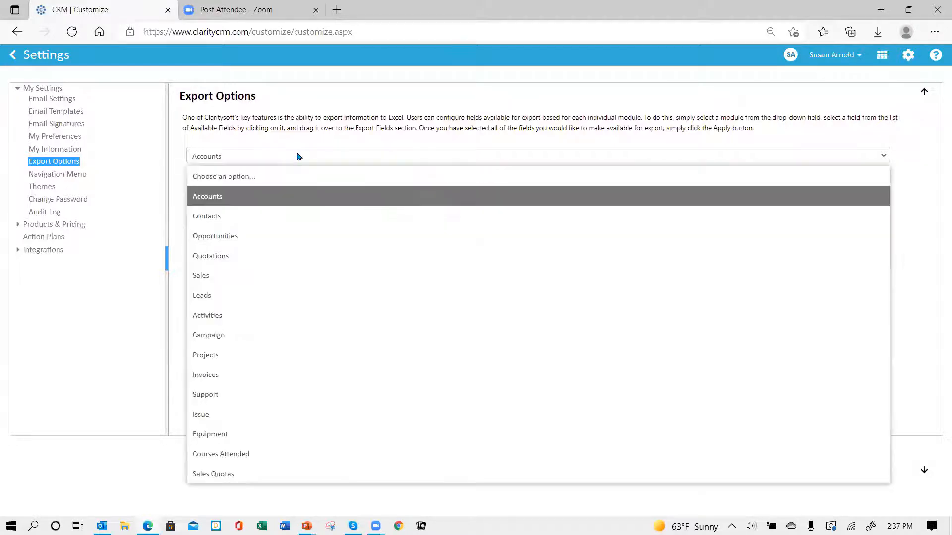
{"action": "left_click", "coordinate": [269, 220]}
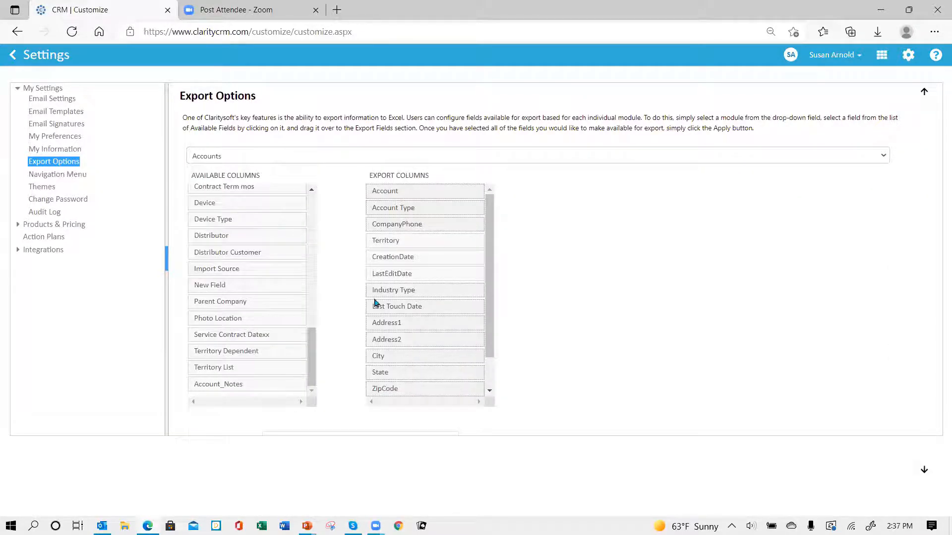
{"action": "left_click", "coordinate": [390, 160]}
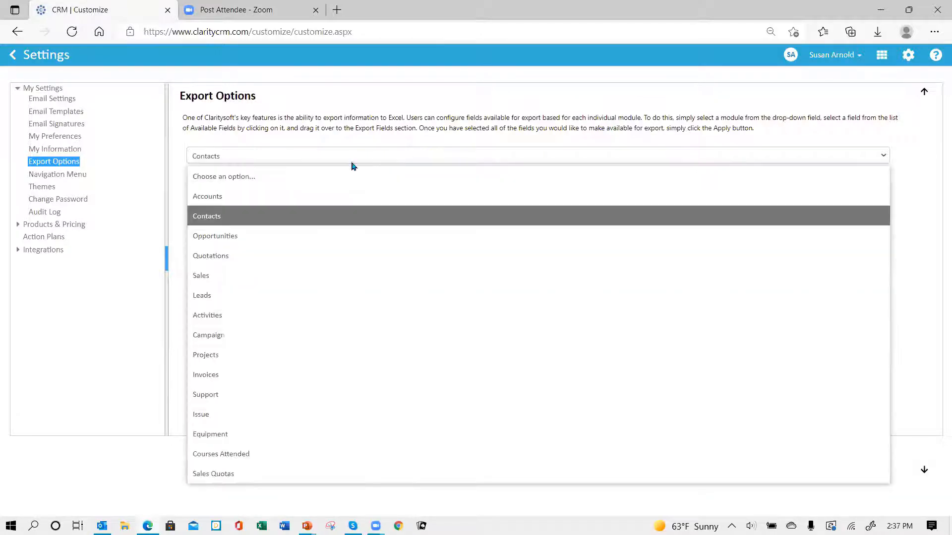
{"action": "left_click", "coordinate": [201, 222]}
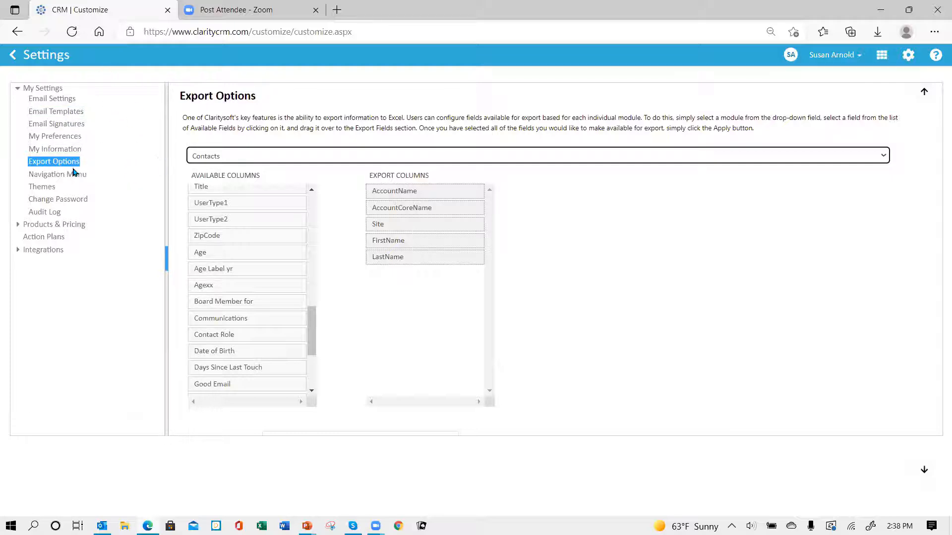
{"action": "left_click", "coordinate": [73, 102]}
Apply, save and test the Exchange Server email settings, dismissing the success message
{"action": "left_click", "coordinate": [66, 100]}
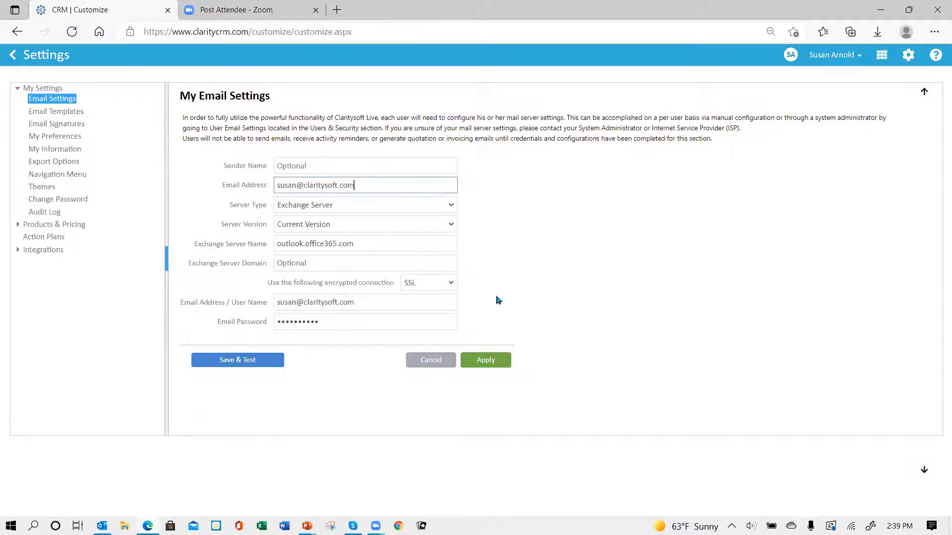
{"action": "left_click", "coordinate": [485, 364]}
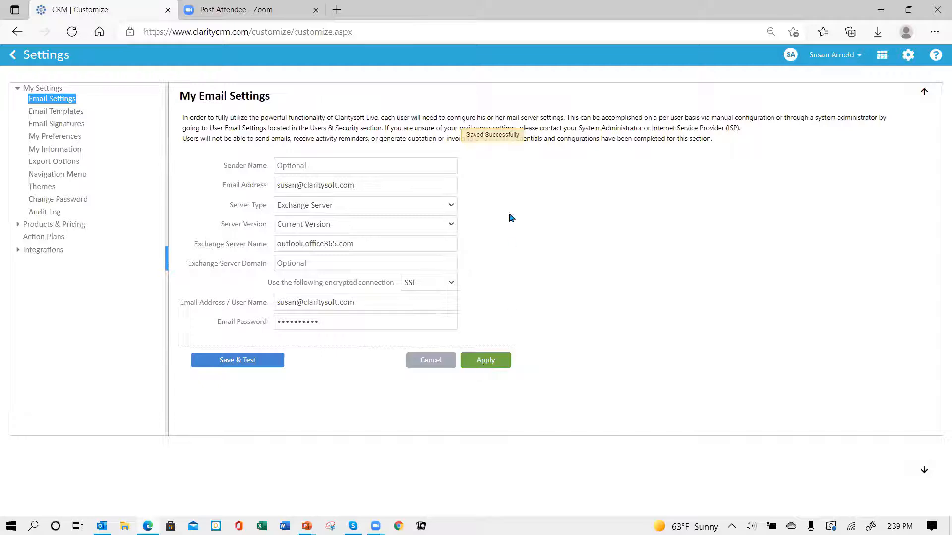
{"action": "left_click", "coordinate": [235, 365]}
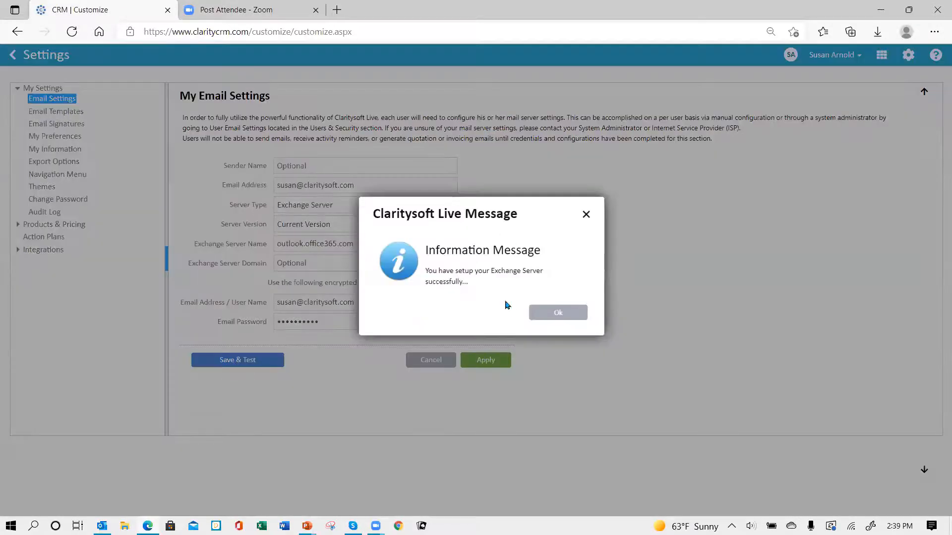
{"action": "left_click", "coordinate": [557, 314]}
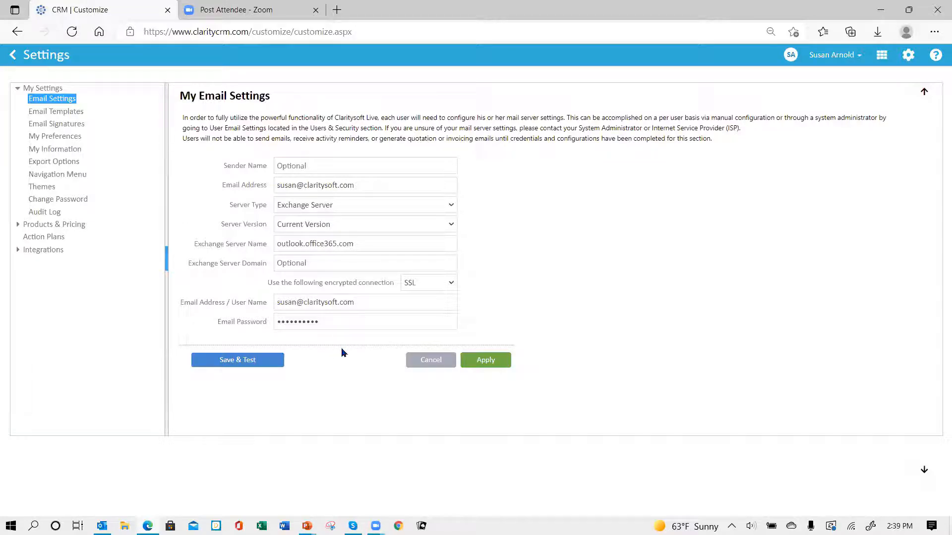
{"action": "left_click", "coordinate": [451, 207]}
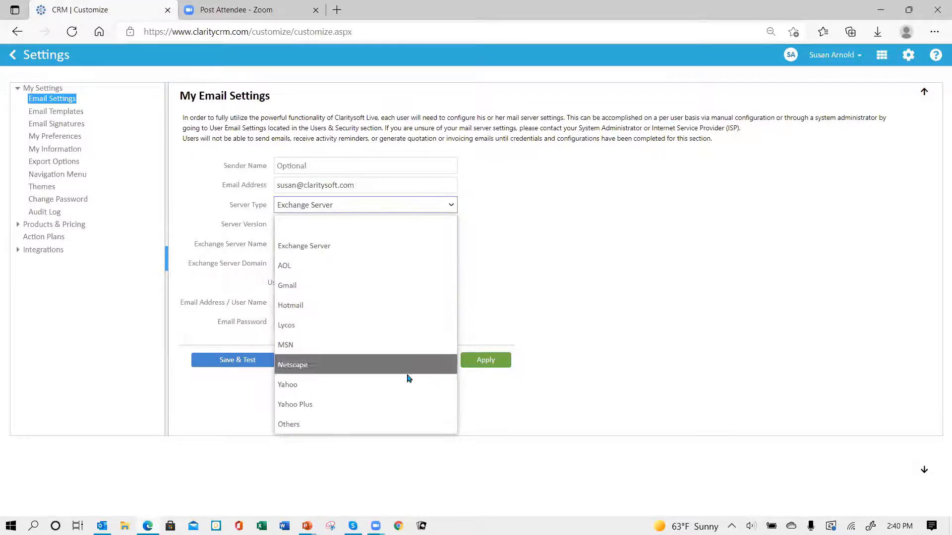
{"action": "left_click", "coordinate": [375, 255]}
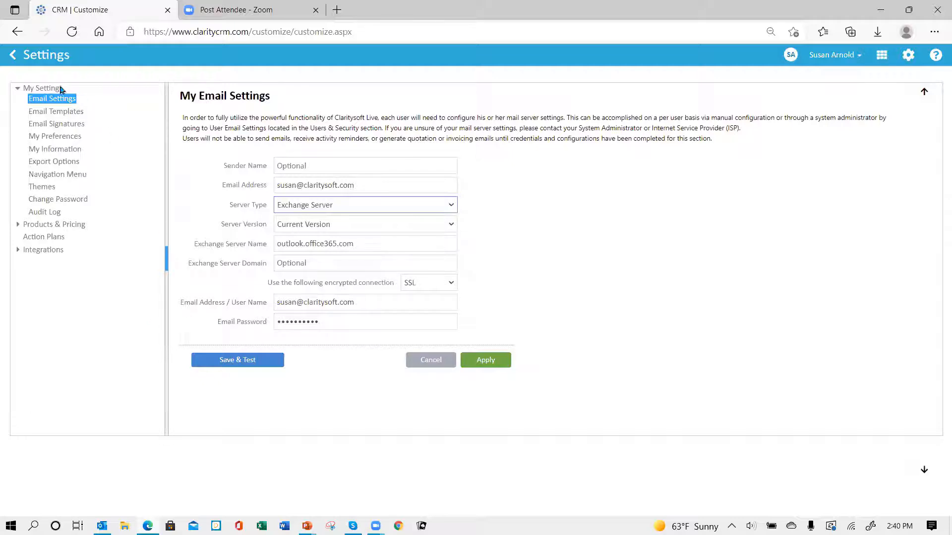
Go to Email Signatures and start a new blank signature
{"action": "left_click", "coordinate": [66, 125]}
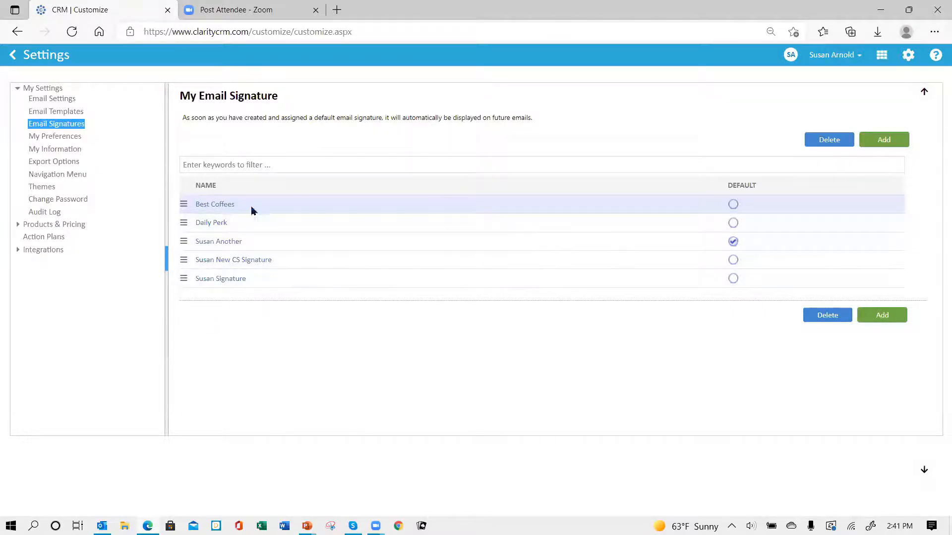
{"action": "left_click", "coordinate": [876, 138]}
Add a signature named with the user's first name and 11 09 2021, then enter its body editor
{"action": "left_click", "coordinate": [244, 146]}
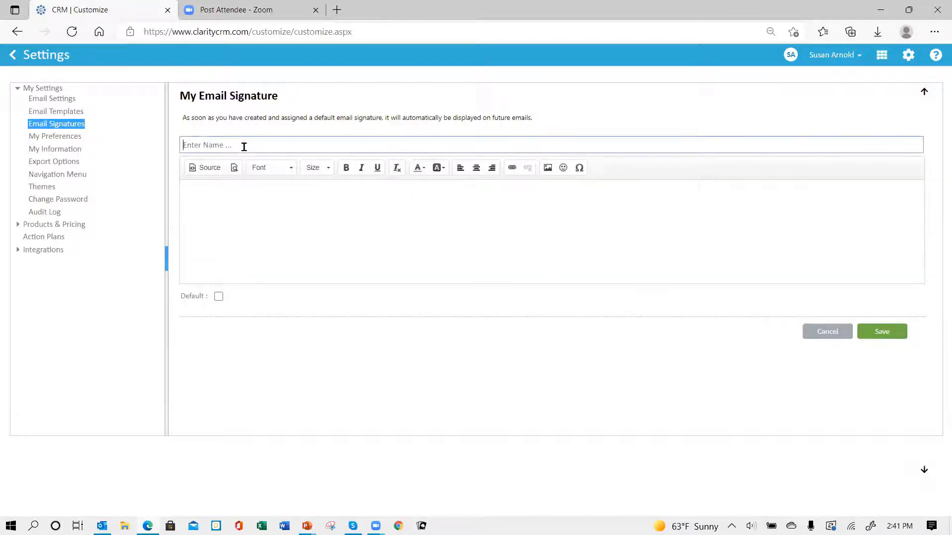
{"action": "type", "text": "Susan"}
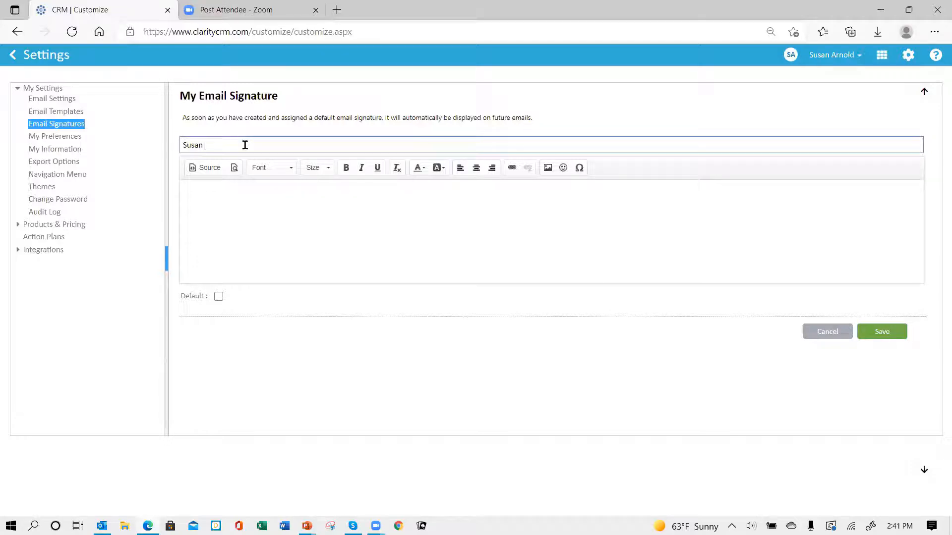
{"action": "type", "text": " 11 09 2021"}
{"action": "left_click", "coordinate": [206, 198]}
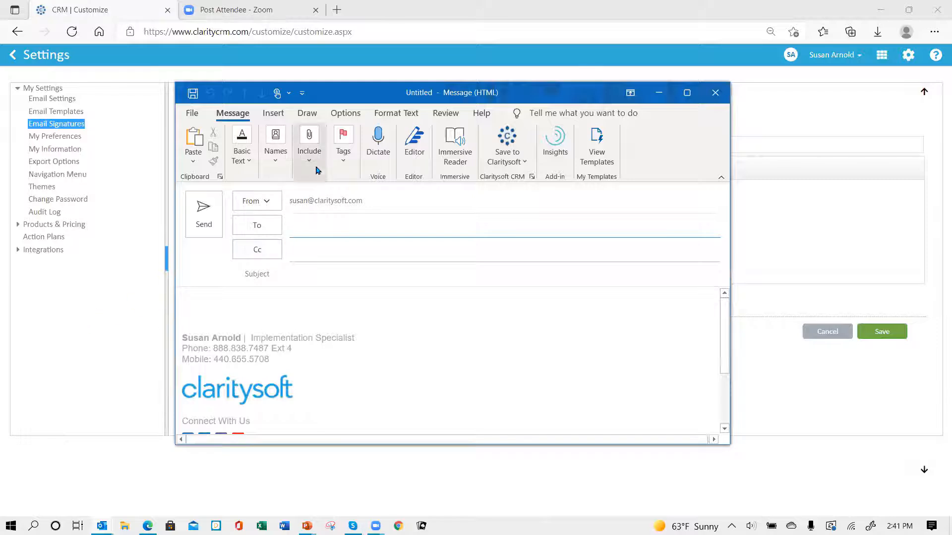
Copy the full existing Outlook signature from the Signatures settings, then close the draft message
{"action": "left_click", "coordinate": [316, 161]}
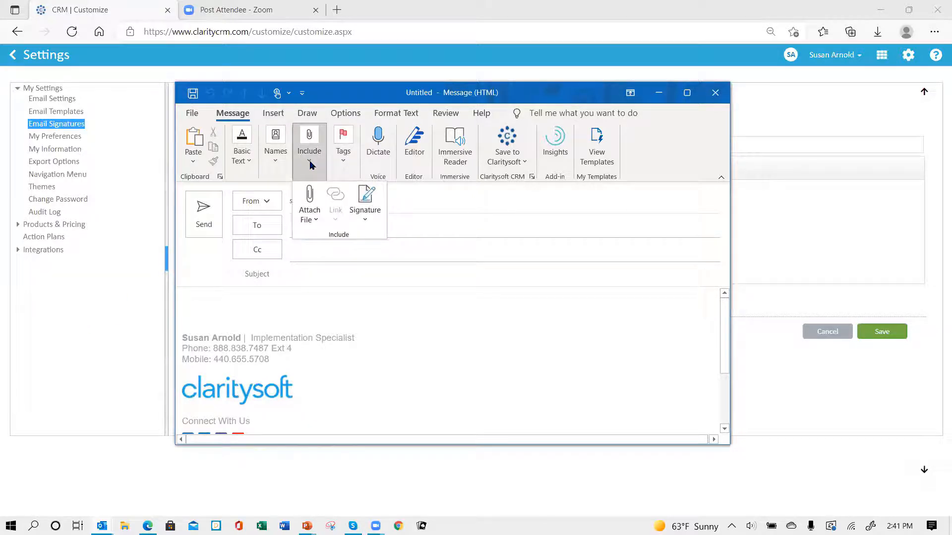
{"action": "left_click", "coordinate": [370, 210]}
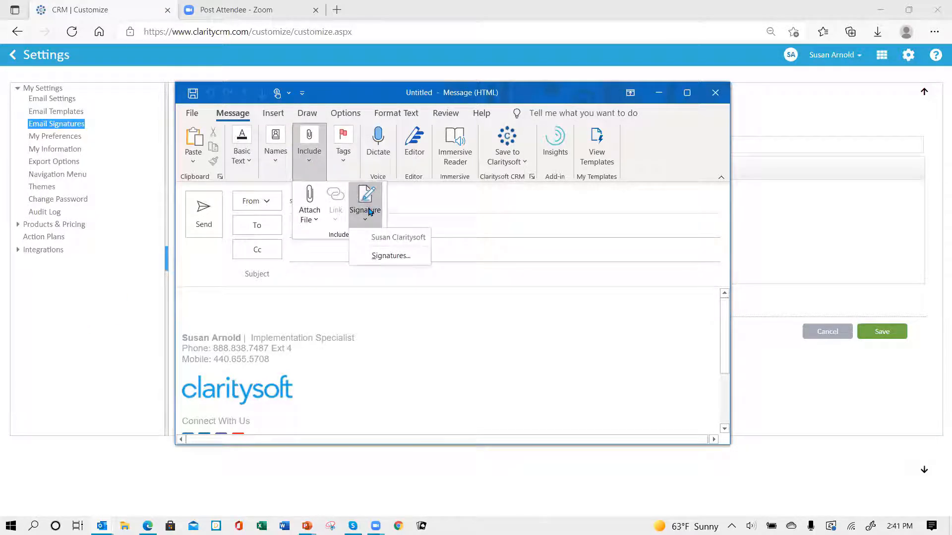
{"action": "left_click", "coordinate": [388, 263]}
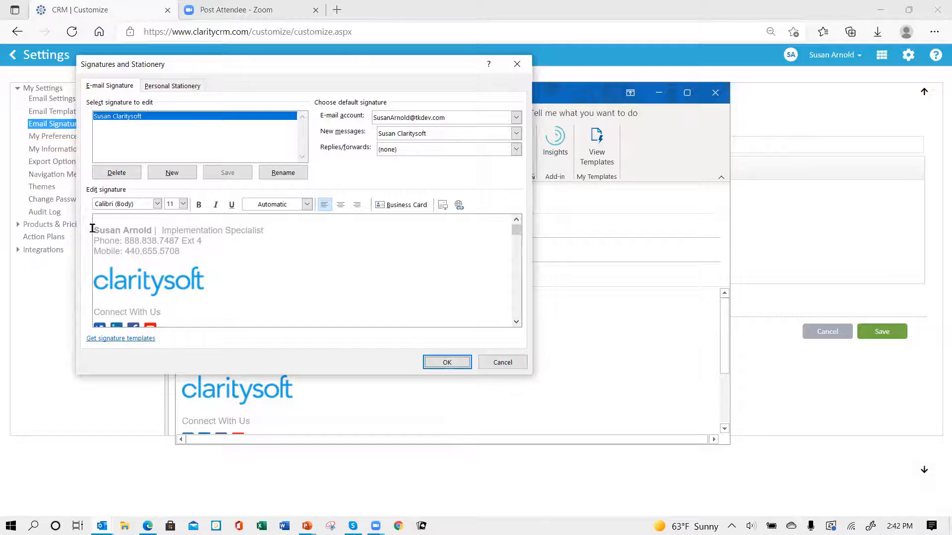
{"action": "mouse_move", "coordinate": [92, 228]}
{"action": "left_mouse_down"}
{"action": "mouse_move", "coordinate": [212, 329]}
{"action": "mouse_move", "coordinate": [403, 304]}
{"action": "left_mouse_up"}
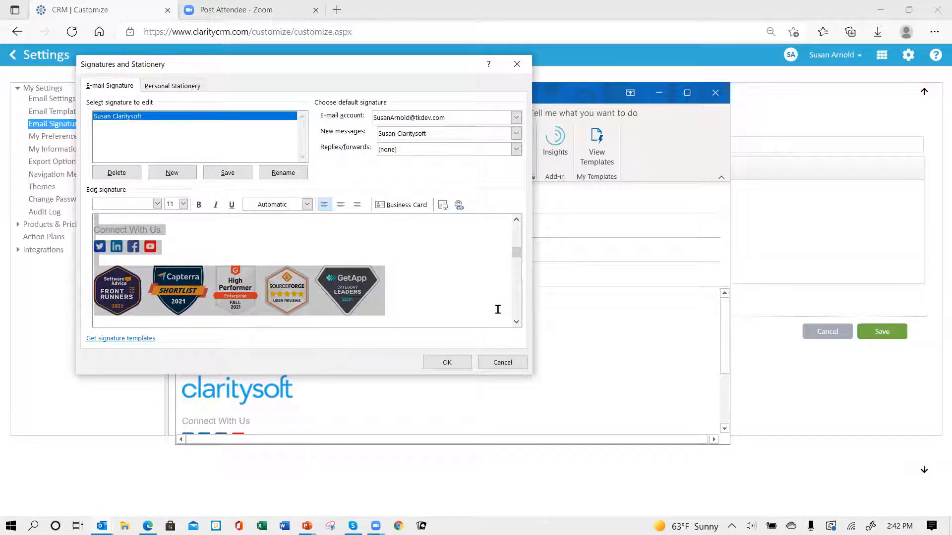
{"action": "left_click", "coordinate": [448, 363]}
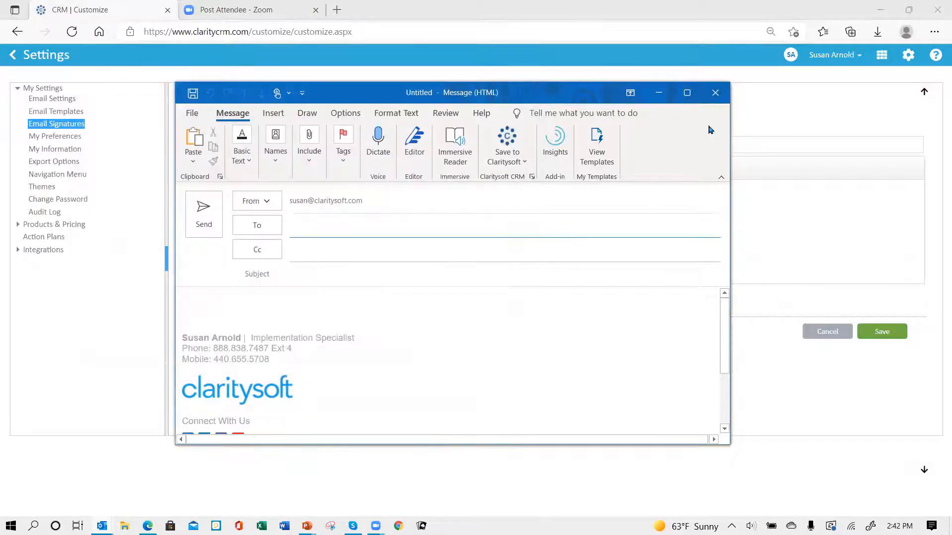
{"action": "left_click", "coordinate": [715, 92]}
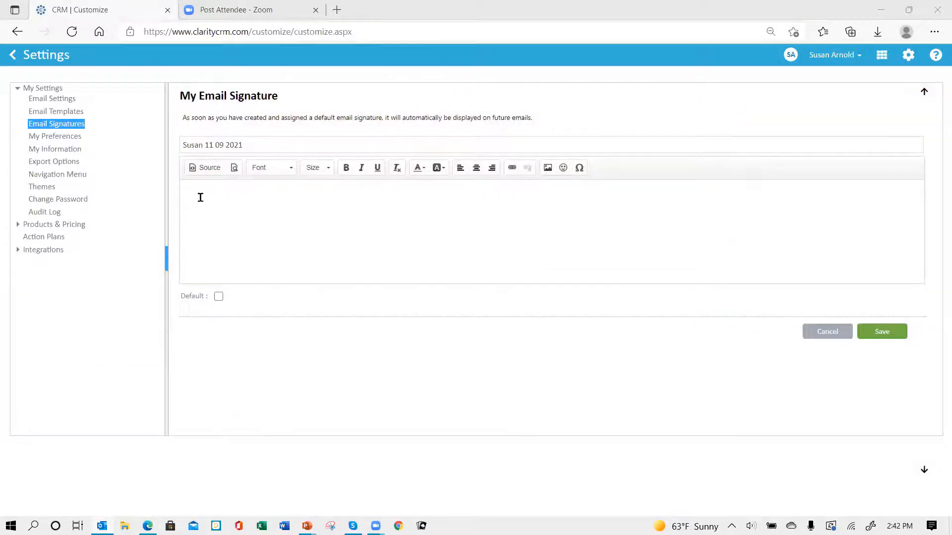
Paste the copied Outlook signature into the body and open the broken logo's Image Properties
{"action": "left_click", "coordinate": [201, 196]}
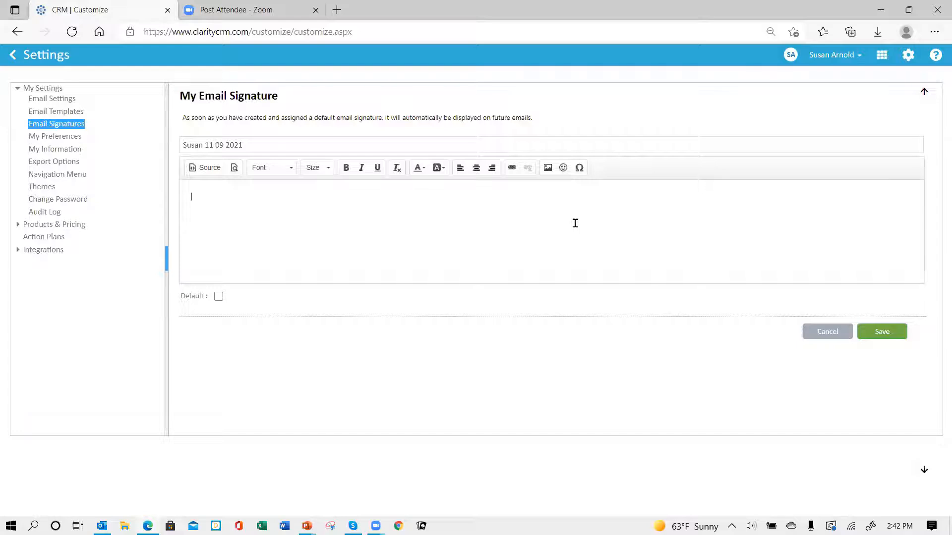
{"action": "key", "text": "ctrl+v"}
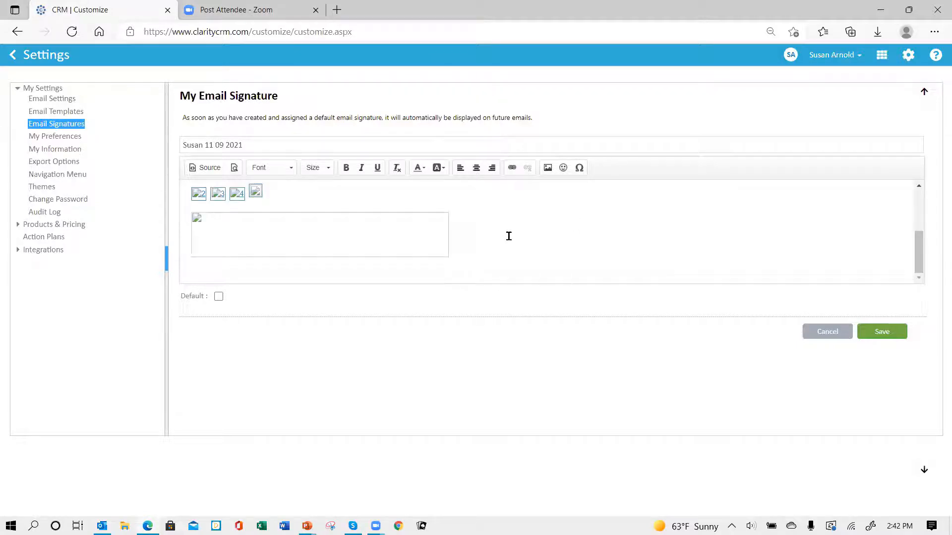
{"action": "scroll", "coordinate": [509, 236], "scroll_direction": "up", "scroll_amount": 5}
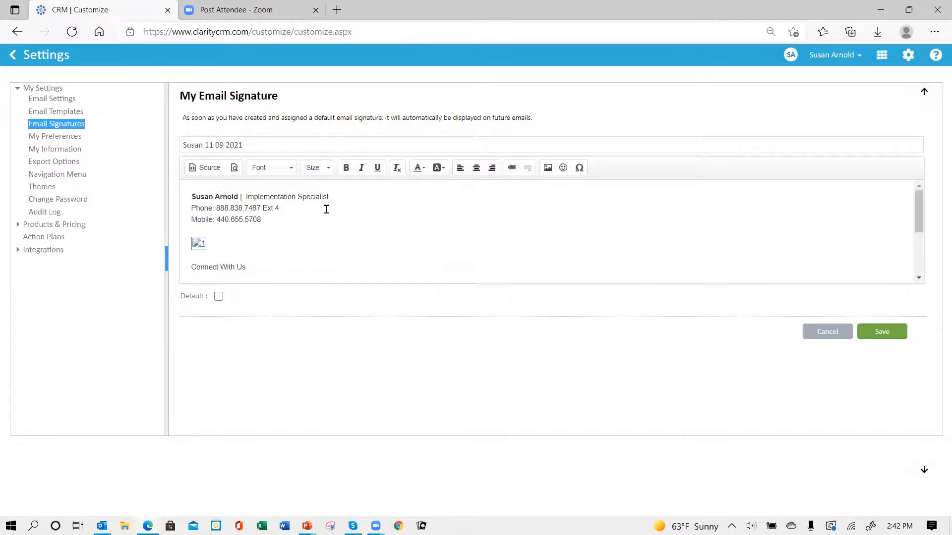
{"action": "scroll", "coordinate": [352, 229], "scroll_direction": "down", "scroll_amount": 1}
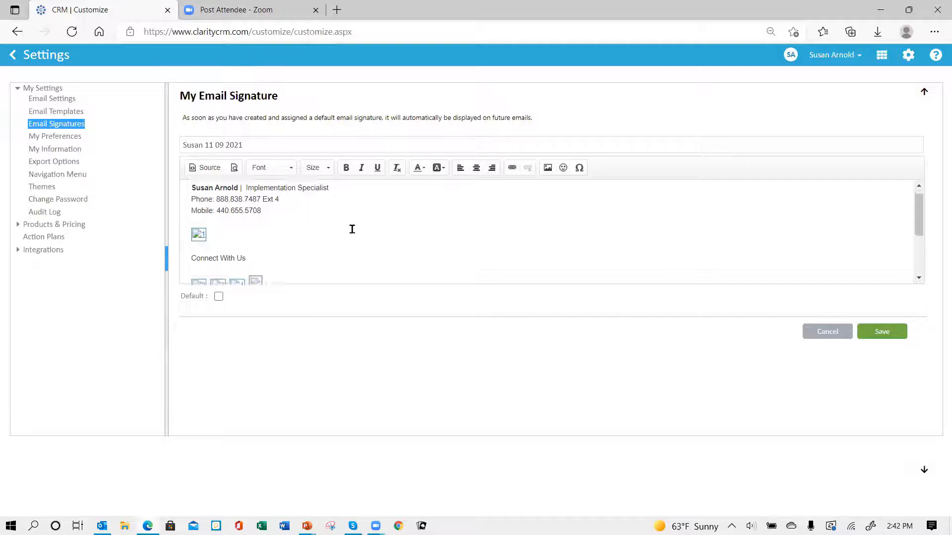
{"action": "scroll", "coordinate": [352, 229], "scroll_direction": "down", "scroll_amount": 3}
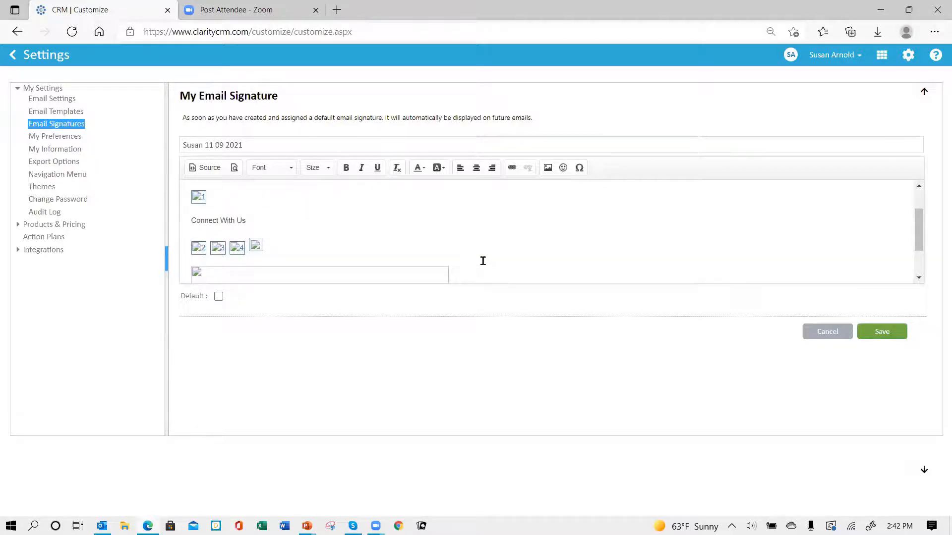
{"action": "scroll", "coordinate": [483, 261], "scroll_direction": "down", "scroll_amount": 3}
{"action": "scroll", "coordinate": [472, 256], "scroll_direction": "up", "scroll_amount": 5}
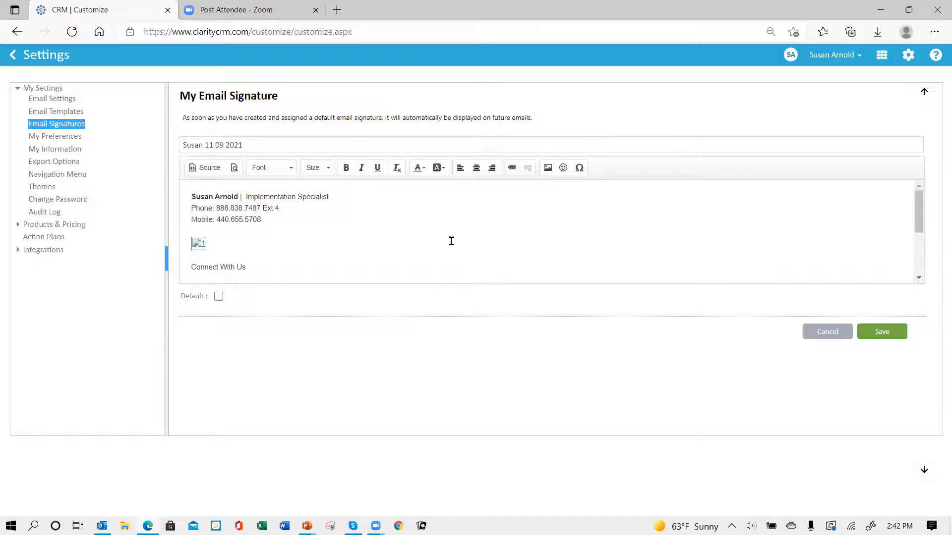
{"action": "double_click", "coordinate": [198, 244]}
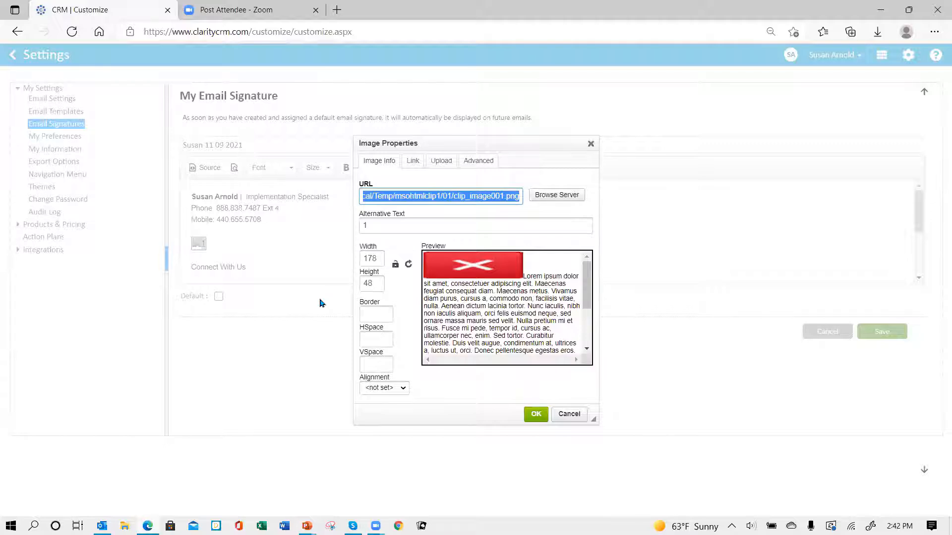
Copy the broken logo's local file path and begin choosing a replacement file on the Upload tab
{"action": "right_click", "coordinate": [441, 196]}
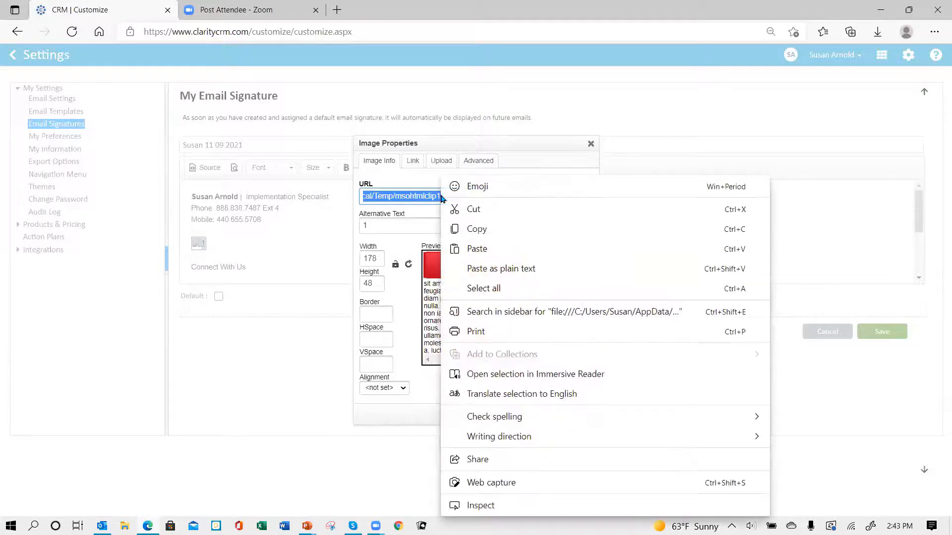
{"action": "left_click", "coordinate": [476, 231]}
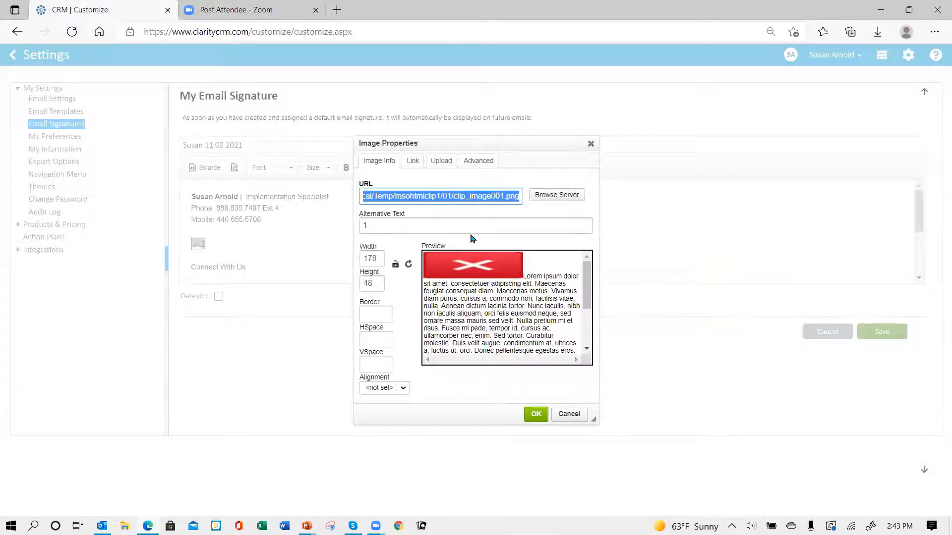
{"action": "left_click", "coordinate": [444, 165]}
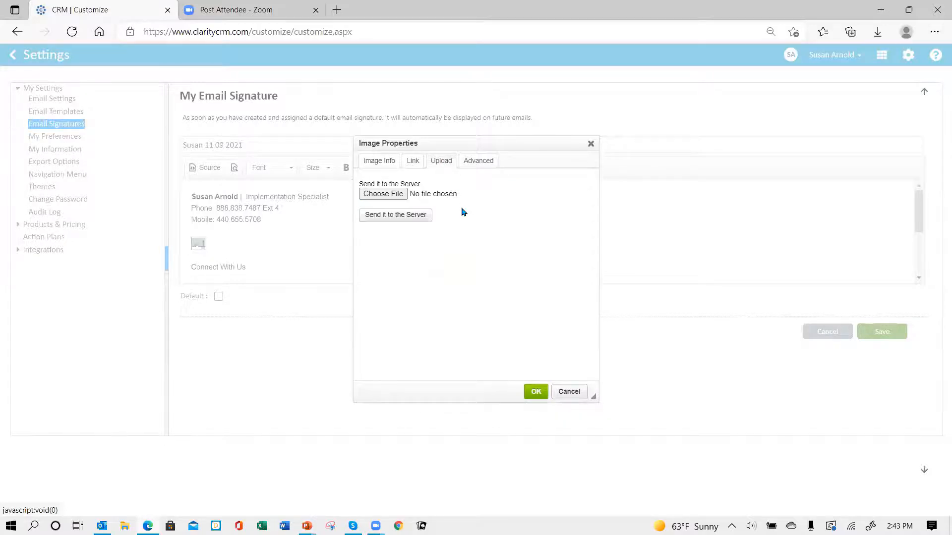
{"action": "left_click", "coordinate": [383, 194]}
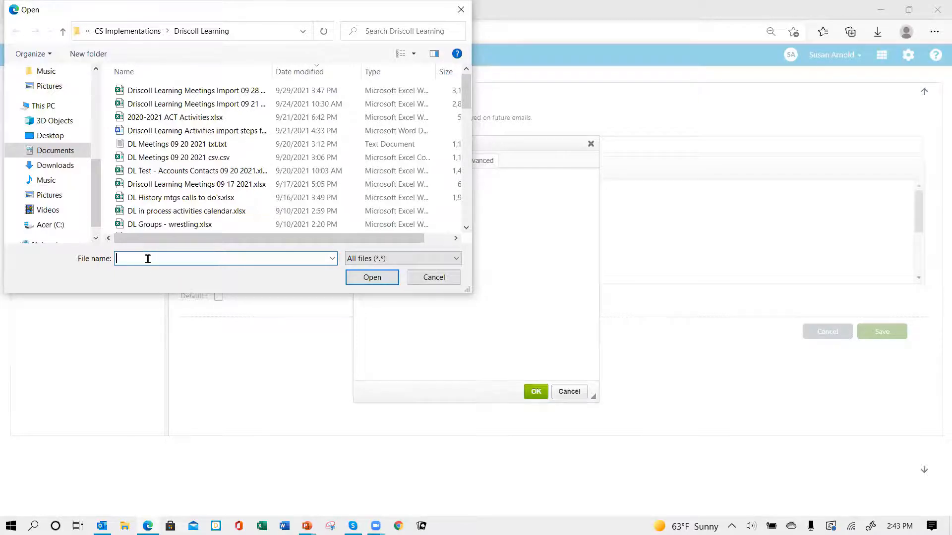
Upload clip_image001.png to the server and insert it as the claritysoft logo
{"action": "key", "text": "ctrl+v"}
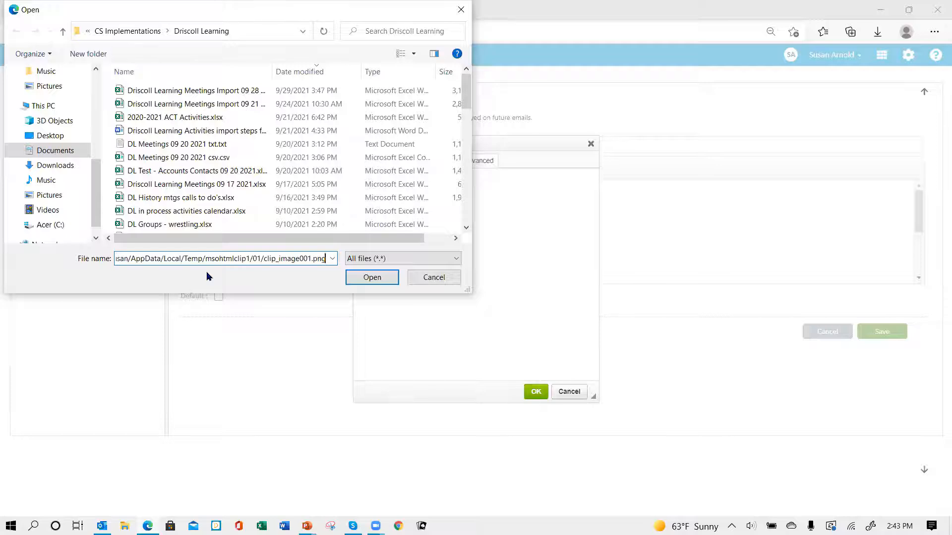
{"action": "left_click", "coordinate": [365, 280]}
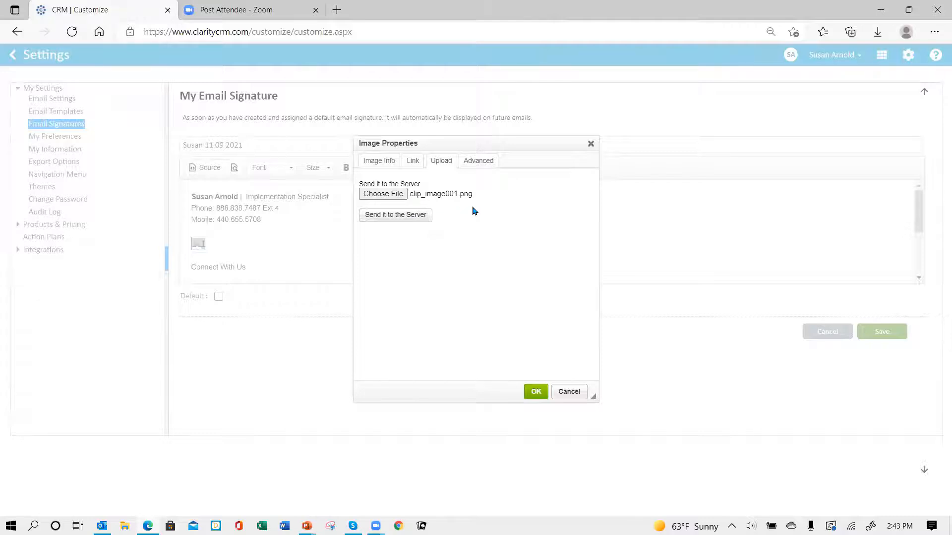
{"action": "left_click", "coordinate": [380, 218]}
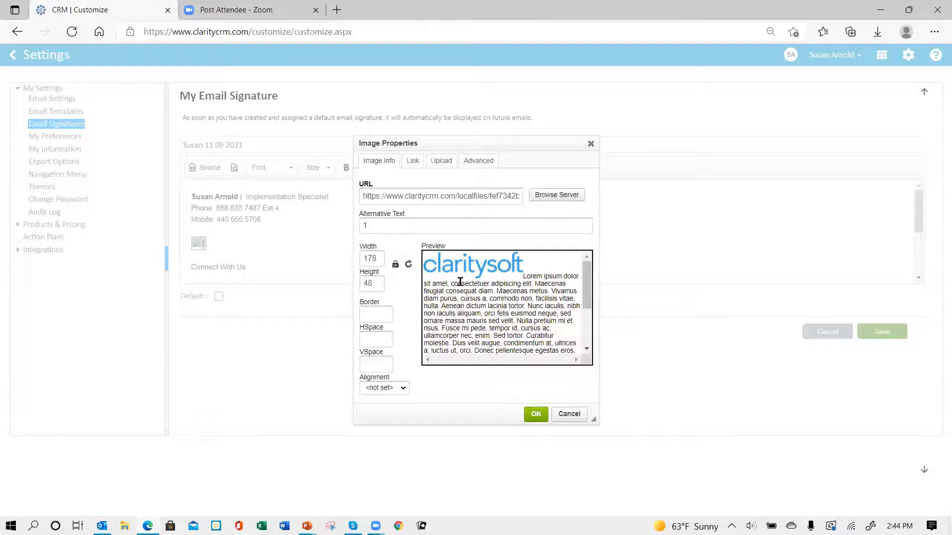
{"action": "left_click", "coordinate": [536, 415]}
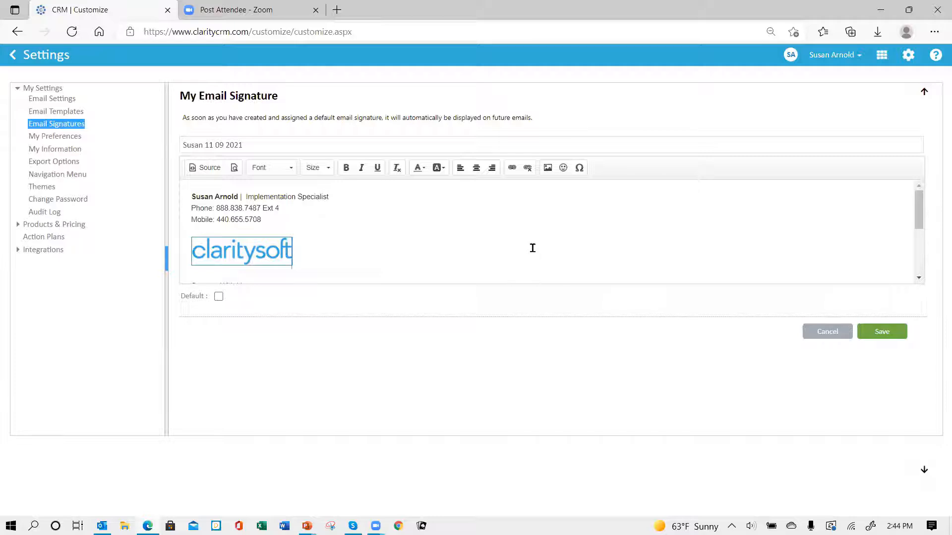
Replace the first Connect With Us icon with the uploaded Twitter image clip_image002.png
{"action": "scroll", "coordinate": [530, 249], "scroll_direction": "down", "scroll_amount": 1}
{"action": "scroll", "coordinate": [530, 249], "scroll_direction": "down", "scroll_amount": 3}
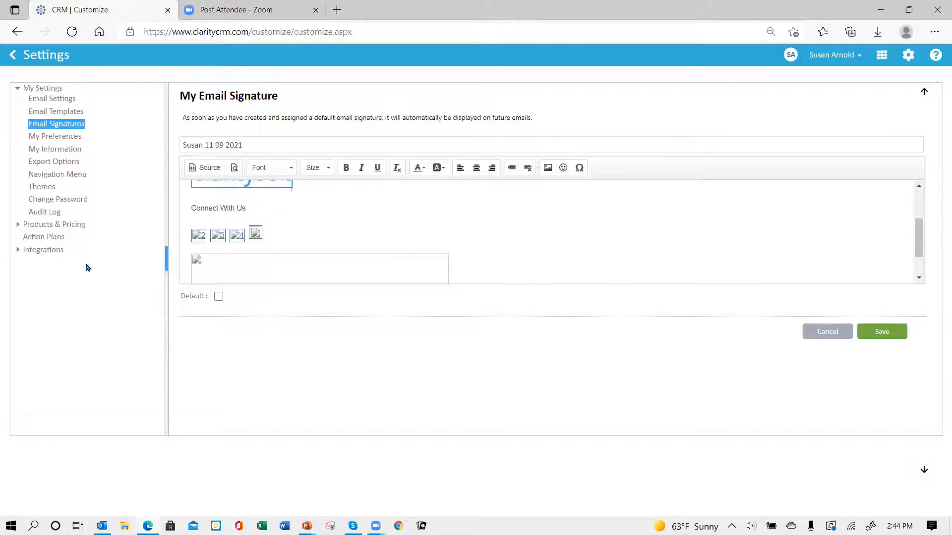
{"action": "double_click", "coordinate": [198, 236]}
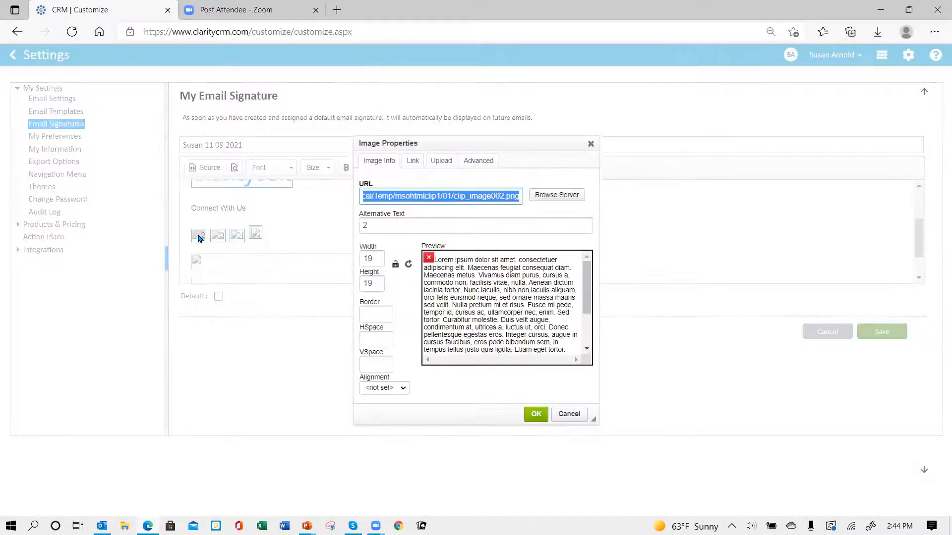
{"action": "right_click", "coordinate": [412, 197]}
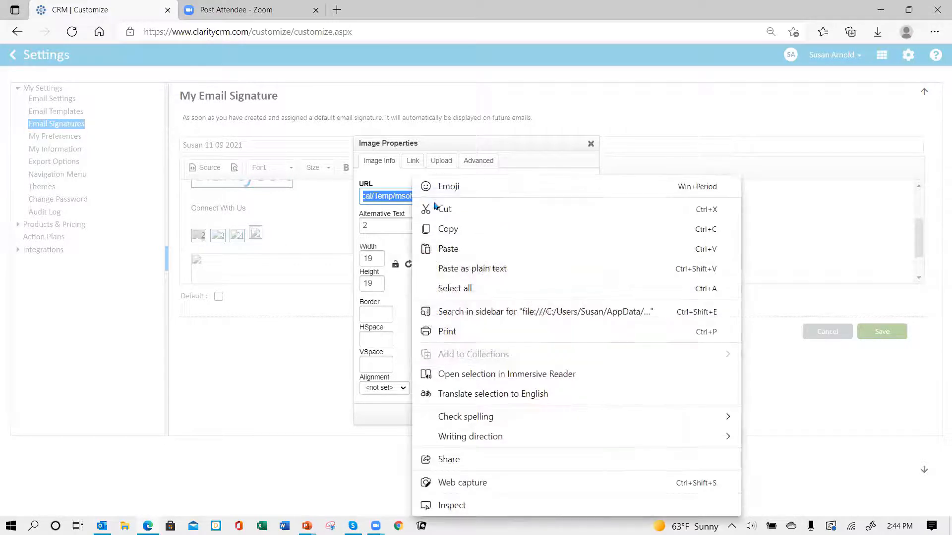
{"action": "left_click", "coordinate": [451, 227]}
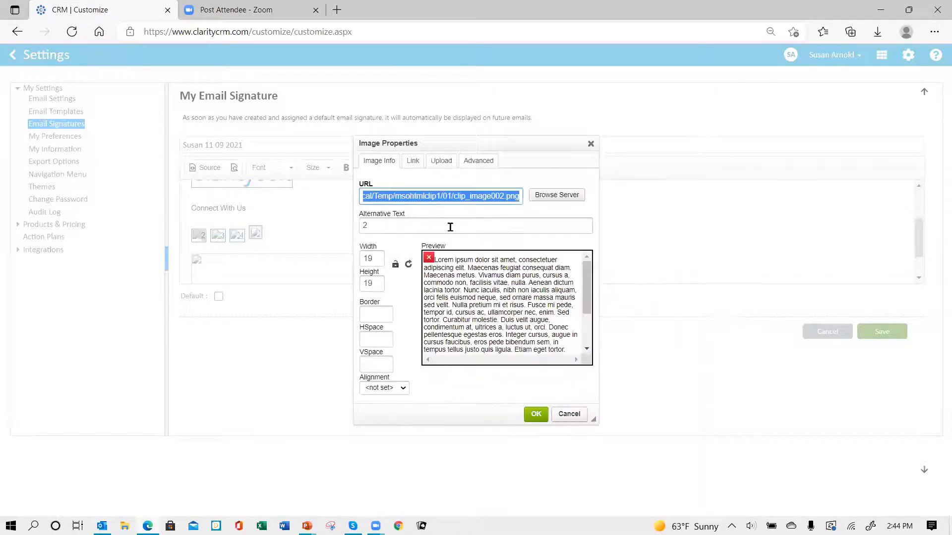
{"action": "left_click", "coordinate": [442, 162]}
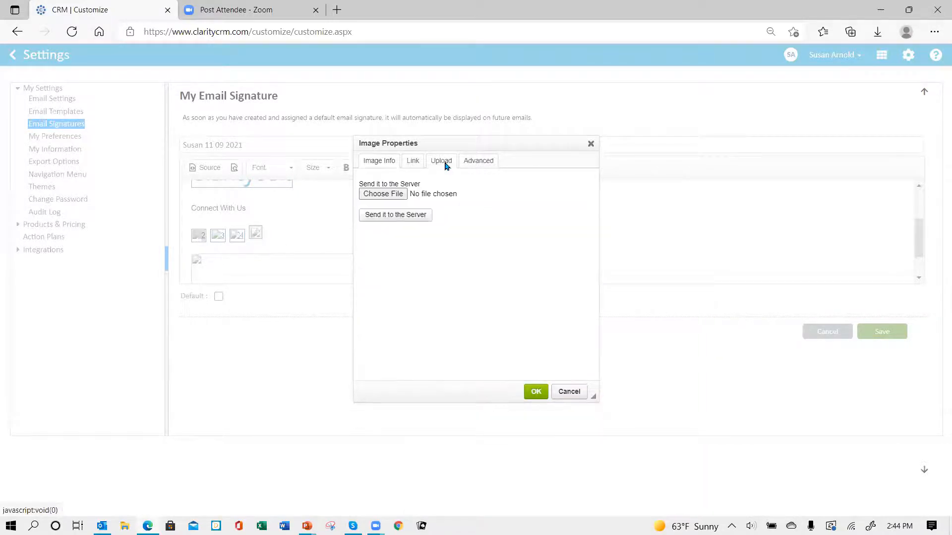
{"action": "left_click", "coordinate": [393, 196]}
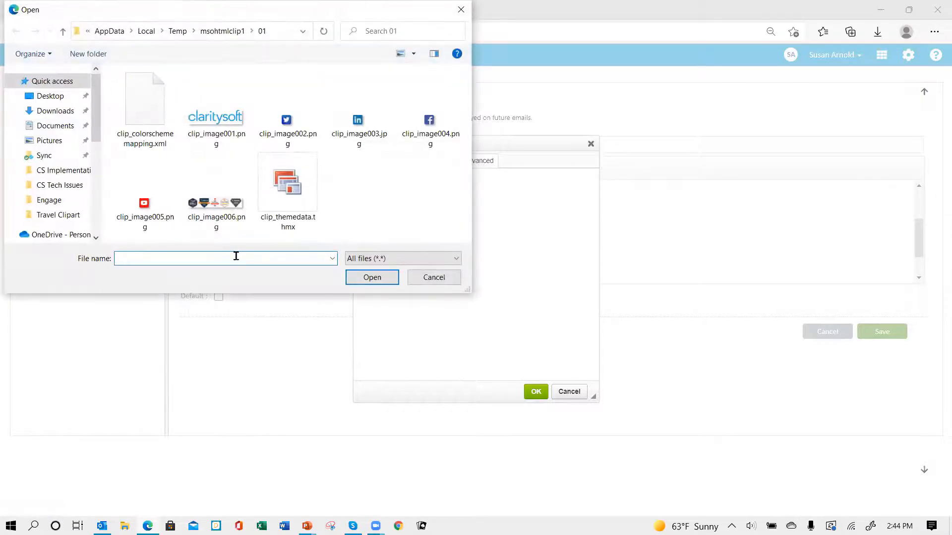
{"action": "right_click", "coordinate": [235, 258]}
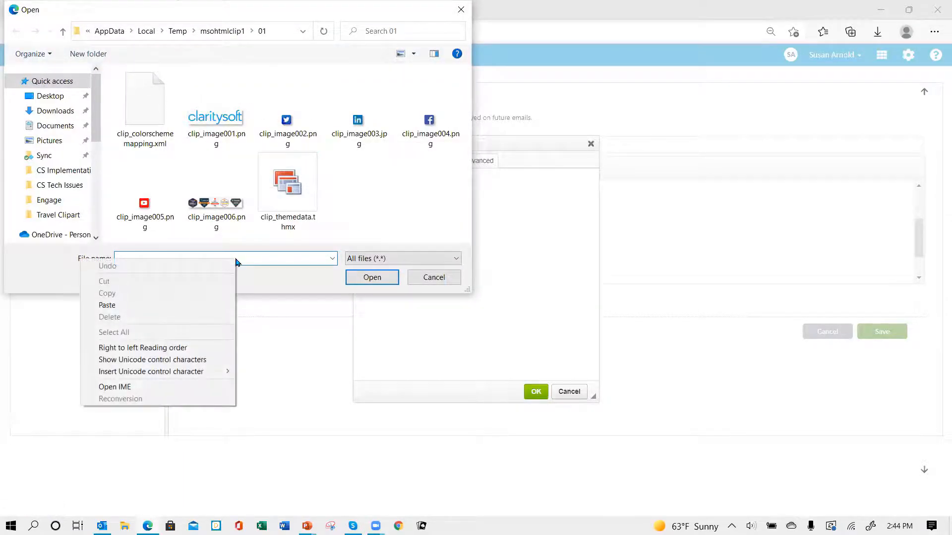
{"action": "left_click", "coordinate": [203, 305]}
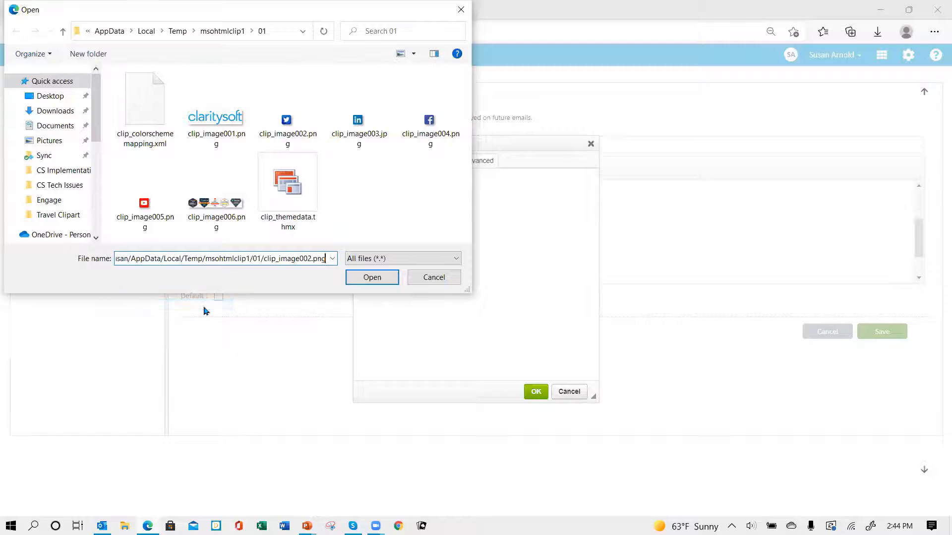
{"action": "left_click", "coordinate": [371, 276]}
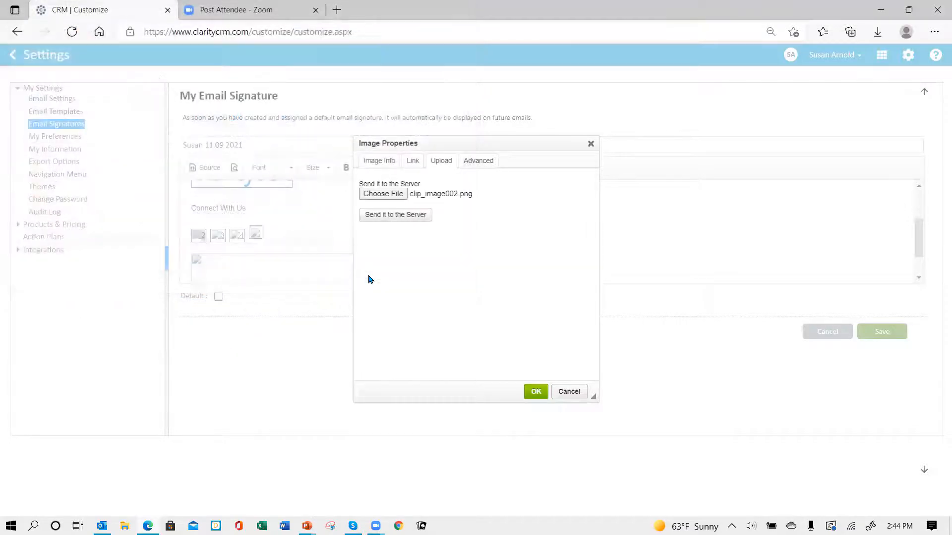
{"action": "left_click", "coordinate": [394, 215]}
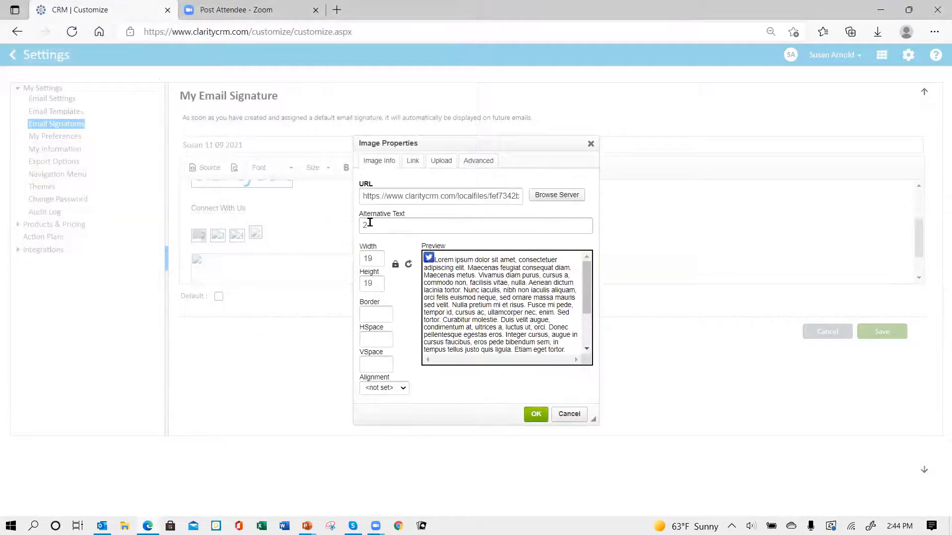
{"action": "left_click", "coordinate": [537, 417]}
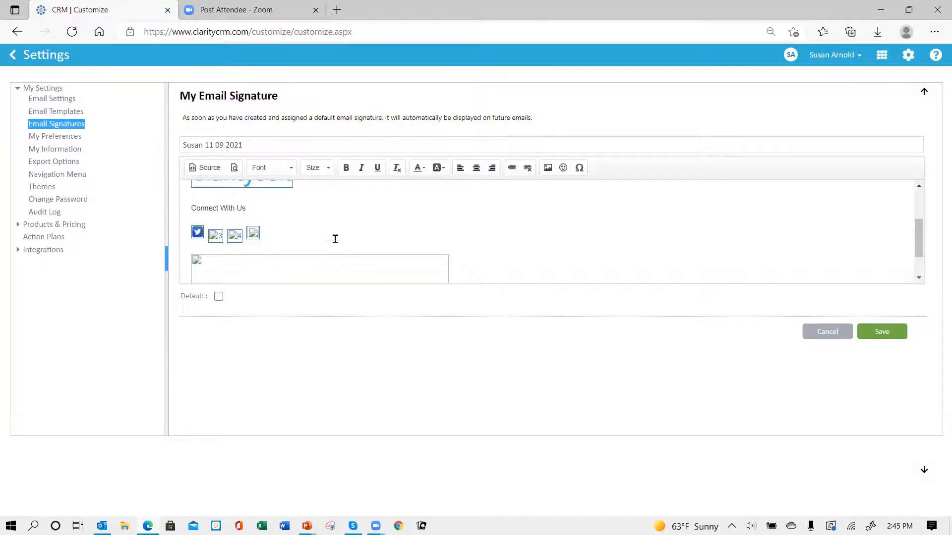
{"action": "scroll", "coordinate": [335, 239], "scroll_direction": "down", "scroll_amount": 1}
{"action": "right_click", "coordinate": [265, 245]}
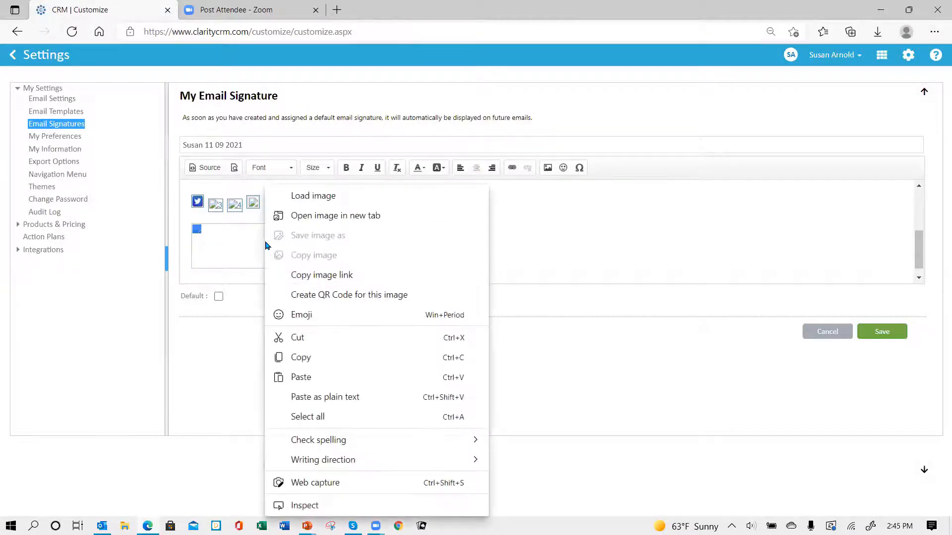
{"action": "left_click", "coordinate": [245, 249]}
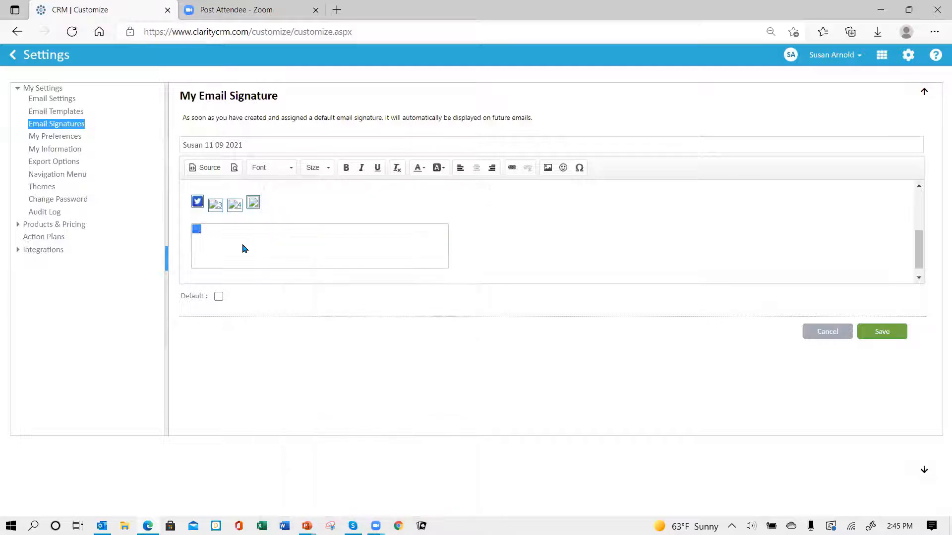
{"action": "double_click", "coordinate": [243, 249]}
{"action": "right_click", "coordinate": [438, 195]}
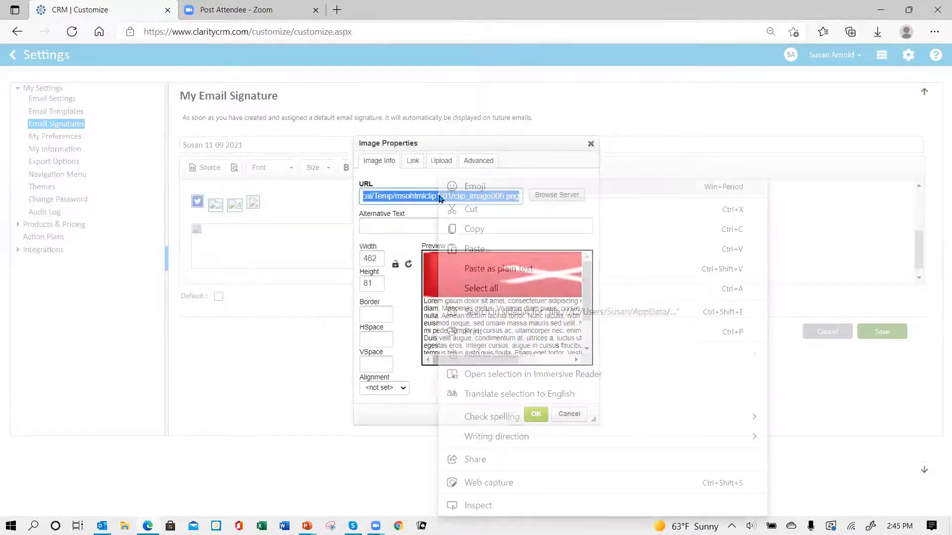
{"action": "left_click", "coordinate": [474, 230]}
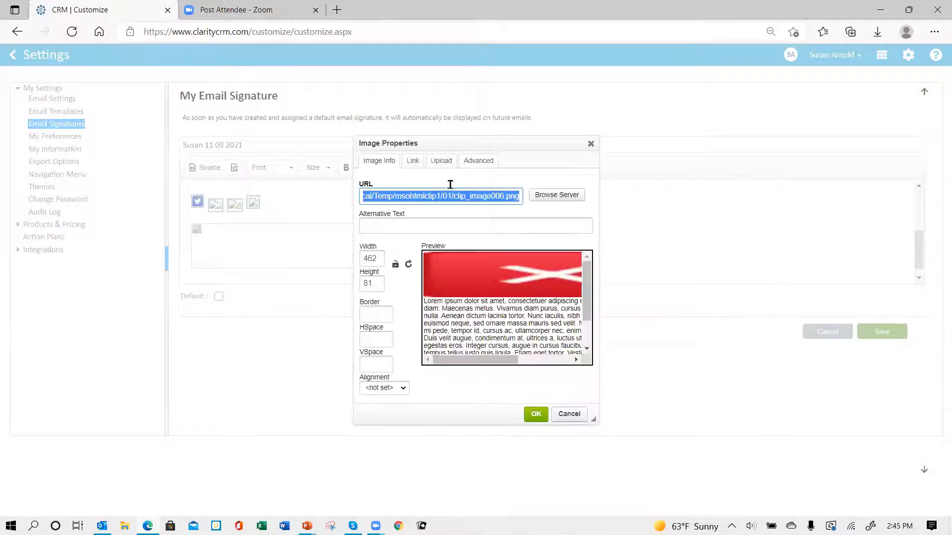
{"action": "left_click", "coordinate": [441, 161]}
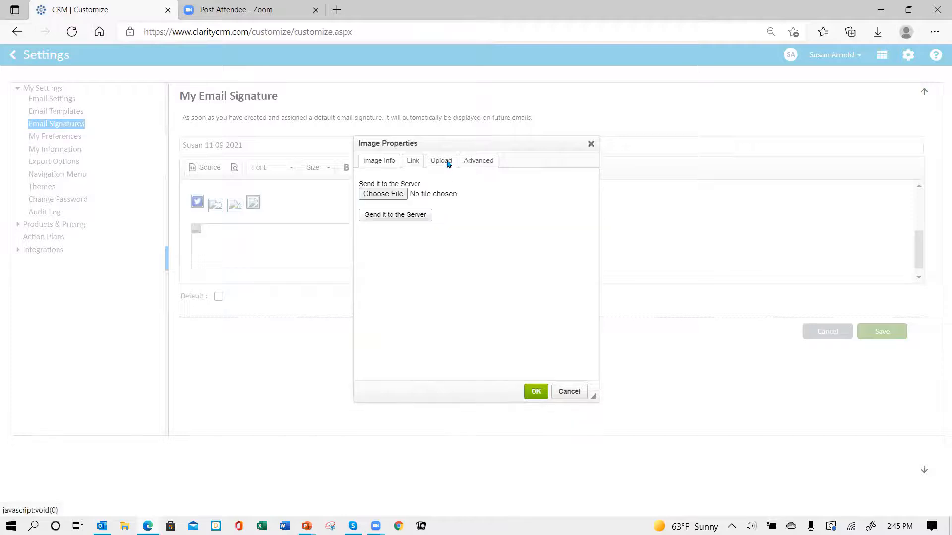
{"action": "left_click", "coordinate": [390, 194]}
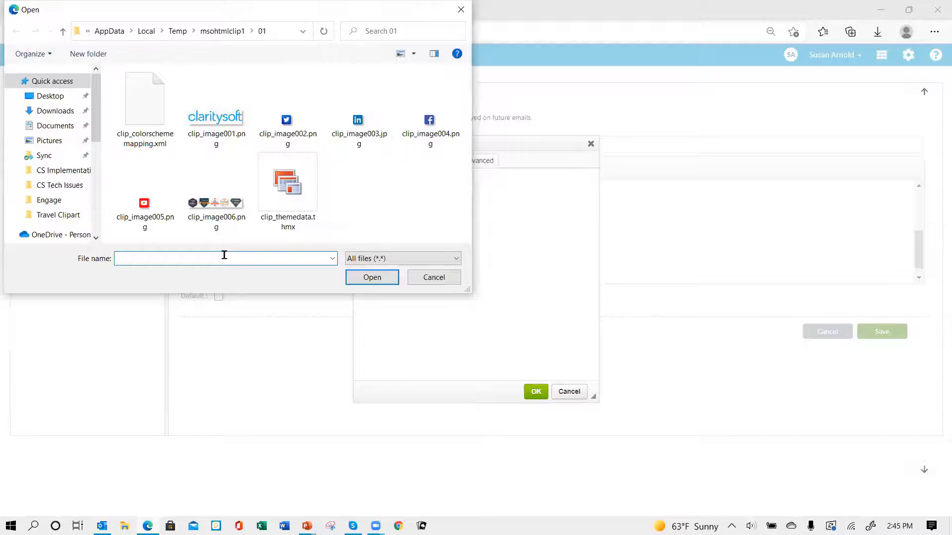
{"action": "key", "text": "ctrl+v"}
{"action": "left_click", "coordinate": [372, 277]}
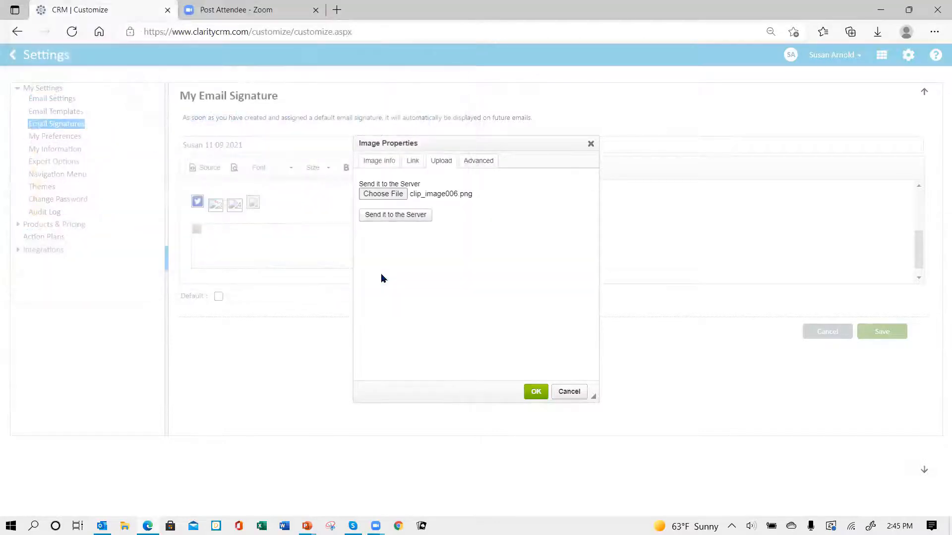
{"action": "left_click", "coordinate": [384, 217]}
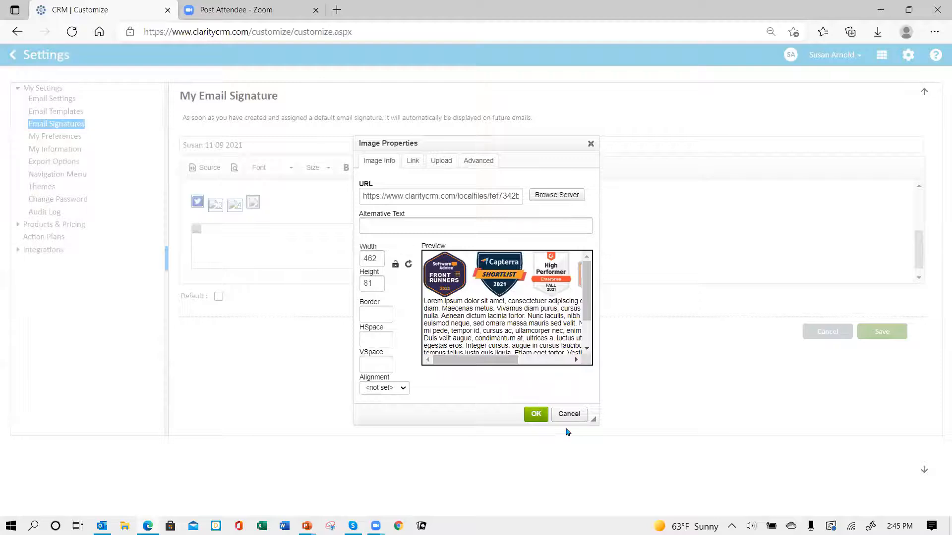
{"action": "left_click", "coordinate": [535, 414]}
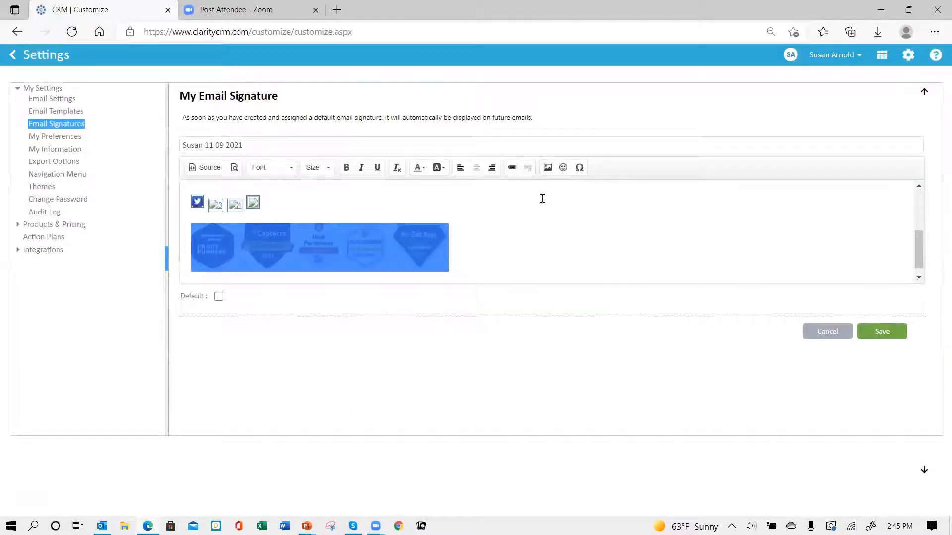
{"action": "scroll", "coordinate": [522, 208], "scroll_direction": "up", "scroll_amount": 1}
{"action": "left_click", "coordinate": [540, 233]}
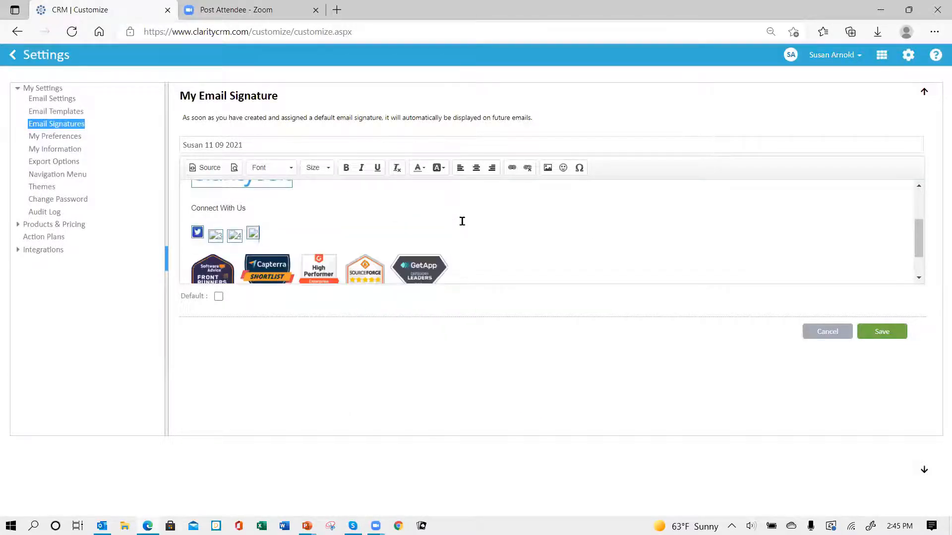
{"action": "scroll", "coordinate": [462, 221], "scroll_direction": "down", "scroll_amount": 1}
{"action": "scroll", "coordinate": [313, 199], "scroll_direction": "up", "scroll_amount": 1}
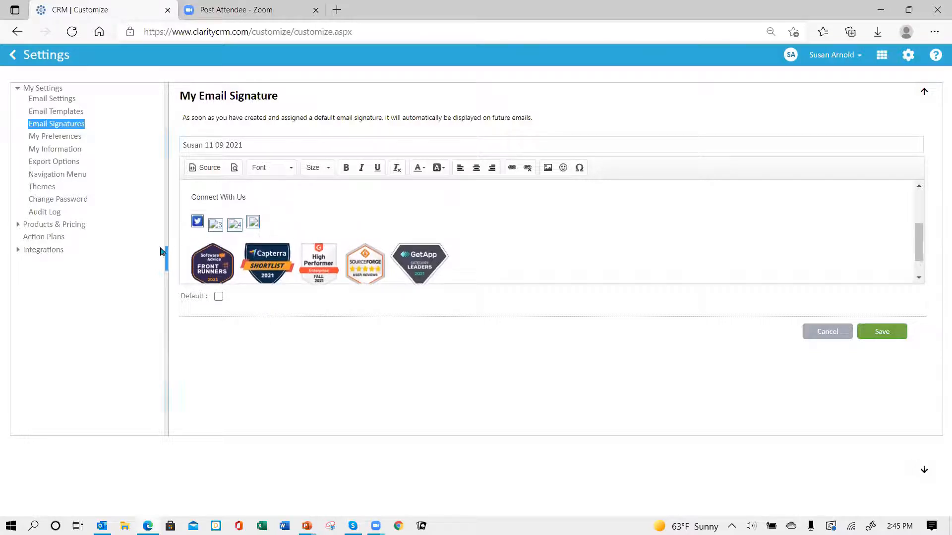
Delete the three broken social icons and the Twitter icon under Connect With Us
{"action": "left_click", "coordinate": [216, 231]}
{"action": "key", "text": "Delete"}
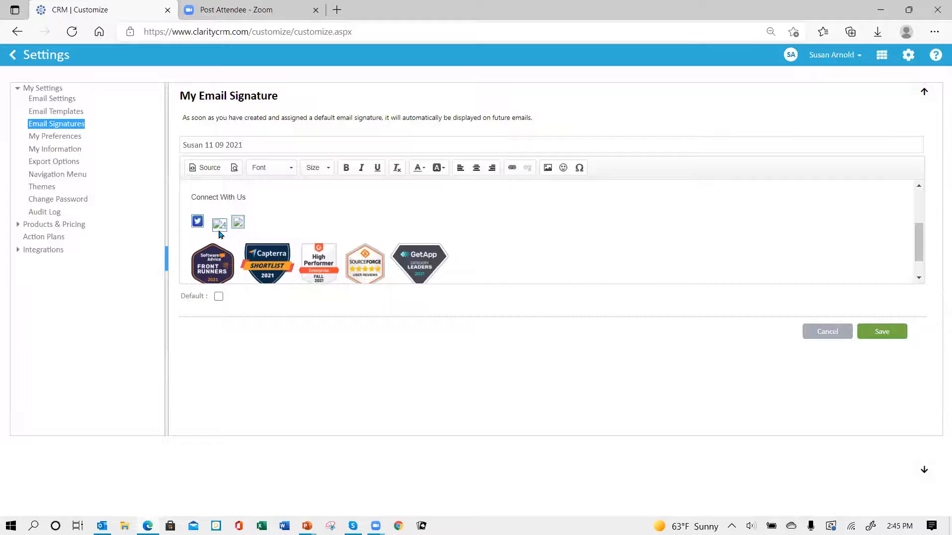
{"action": "left_click", "coordinate": [221, 231]}
{"action": "key", "text": "Delete"}
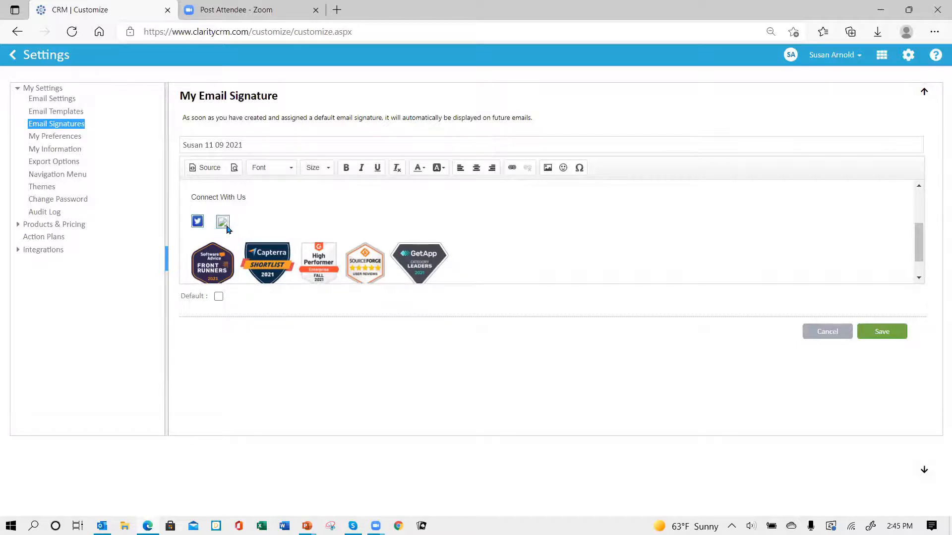
{"action": "left_click", "coordinate": [227, 226]}
{"action": "key", "text": "Delete"}
{"action": "left_click", "coordinate": [197, 224]}
{"action": "key", "text": "Delete"}
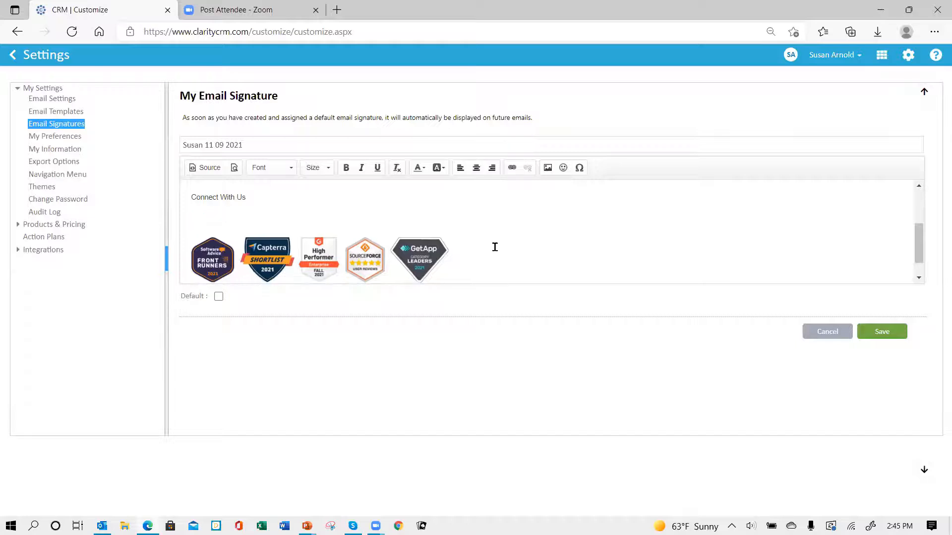
{"action": "scroll", "coordinate": [508, 250], "scroll_direction": "down", "scroll_amount": 1}
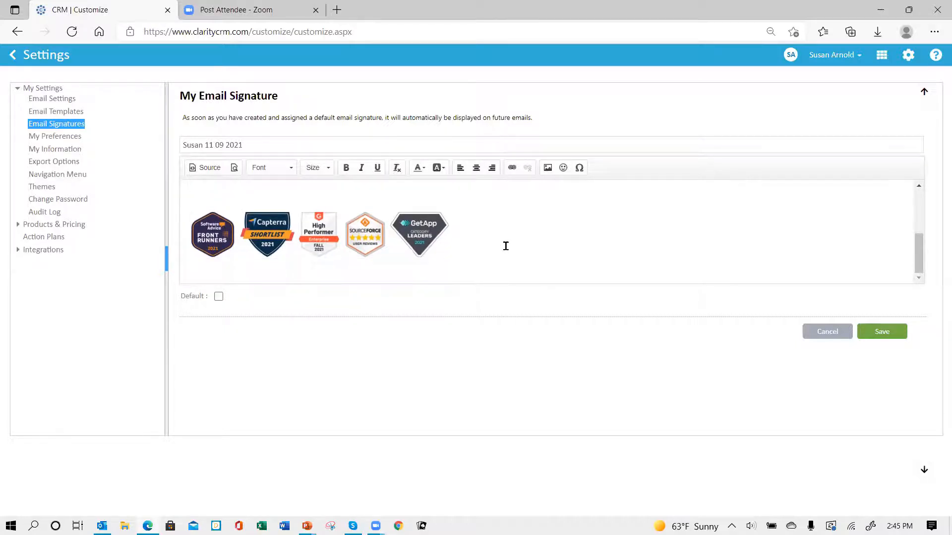
{"action": "scroll", "coordinate": [505, 246], "scroll_direction": "up", "scroll_amount": 5}
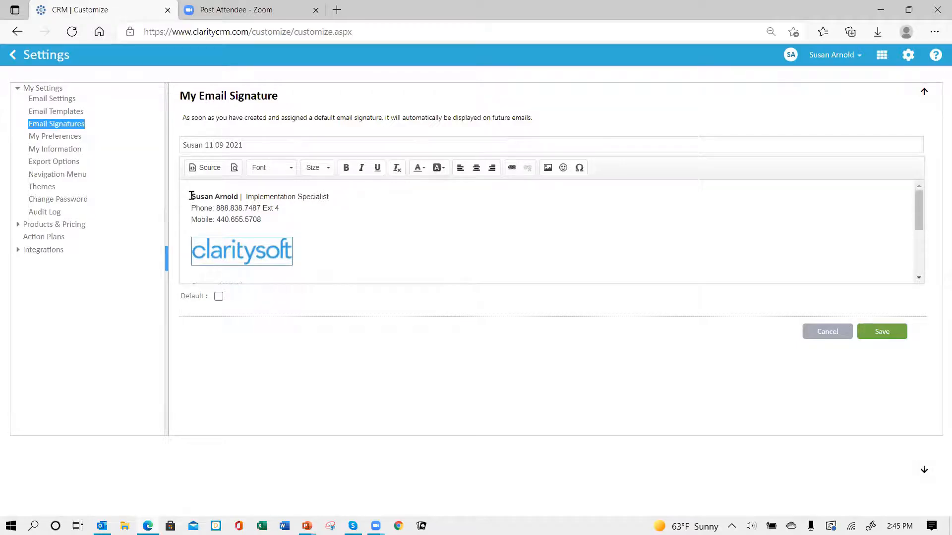
Set the three signature contact lines to Calibri, size 12
{"action": "left_click_drag", "start_coordinate": [191, 195], "coordinate": [329, 218]}
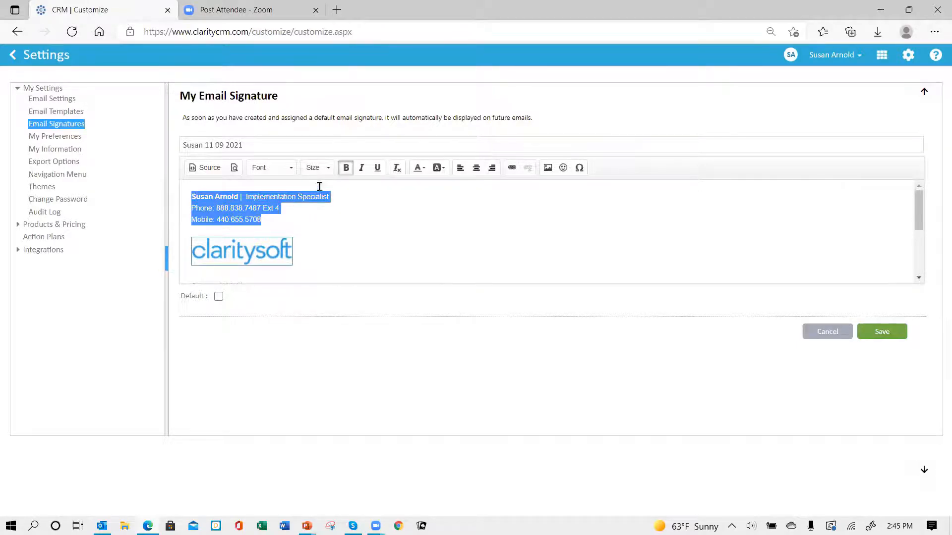
{"action": "left_click", "coordinate": [292, 168]}
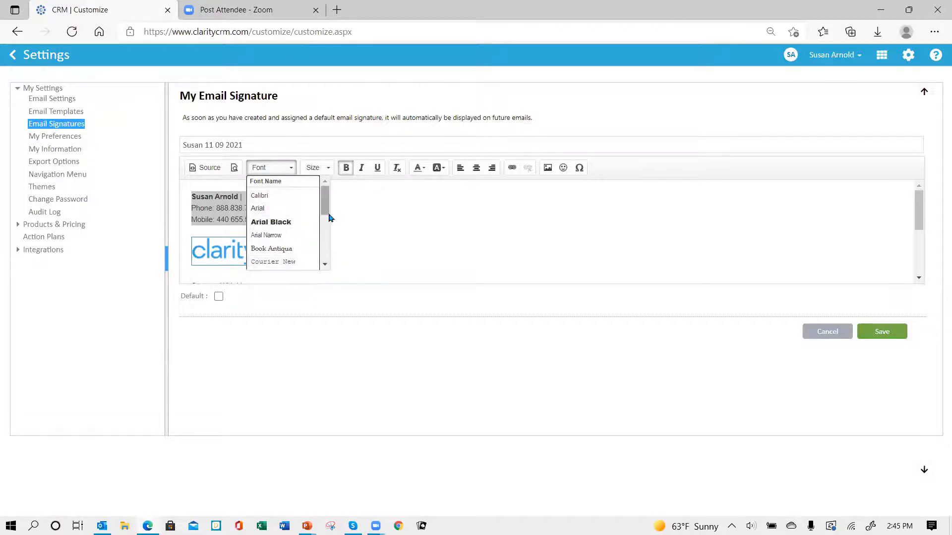
{"action": "left_click", "coordinate": [294, 201]}
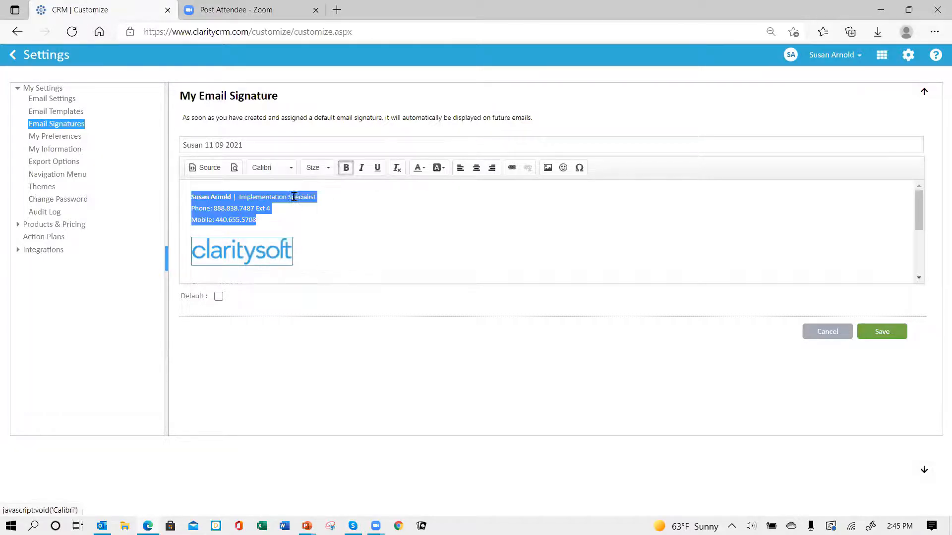
{"action": "left_click", "coordinate": [325, 169]}
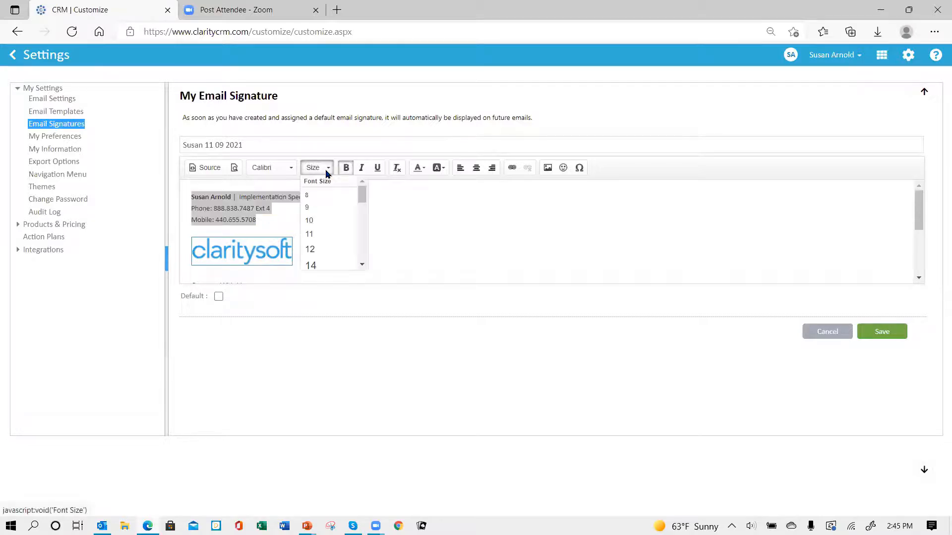
{"action": "left_click", "coordinate": [332, 249]}
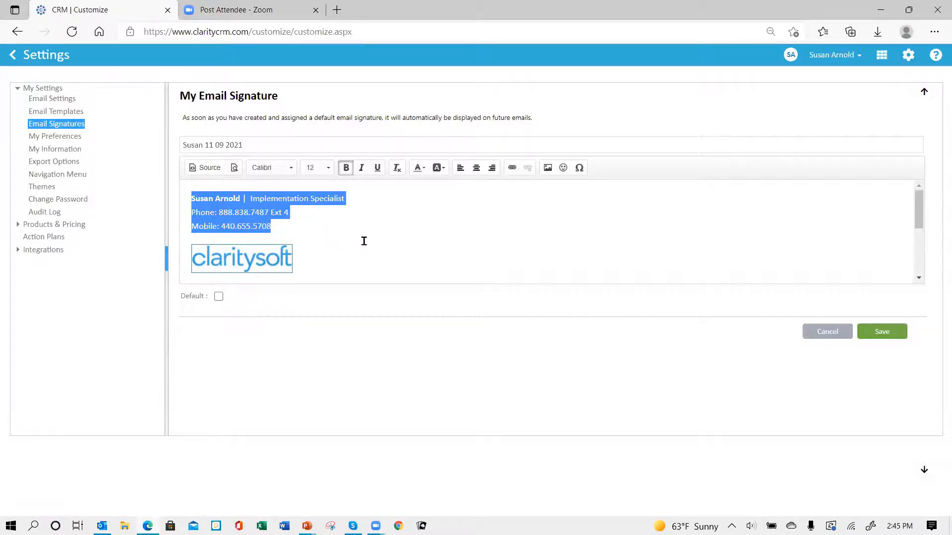
{"action": "left_click", "coordinate": [364, 242]}
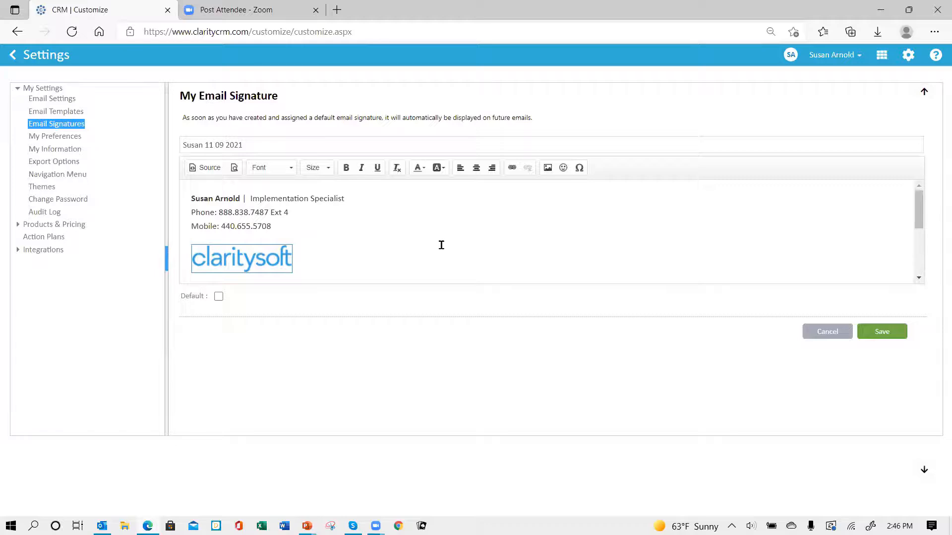
Remove the blank line above the badges, mark the signature as default, and save it
{"action": "scroll", "coordinate": [419, 243], "scroll_direction": "down", "scroll_amount": 5}
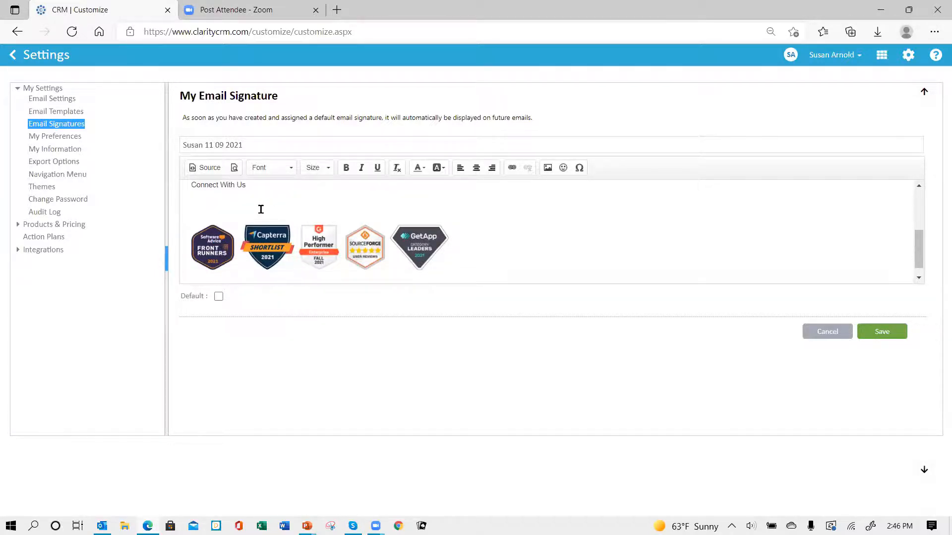
{"action": "key", "text": "Delete"}
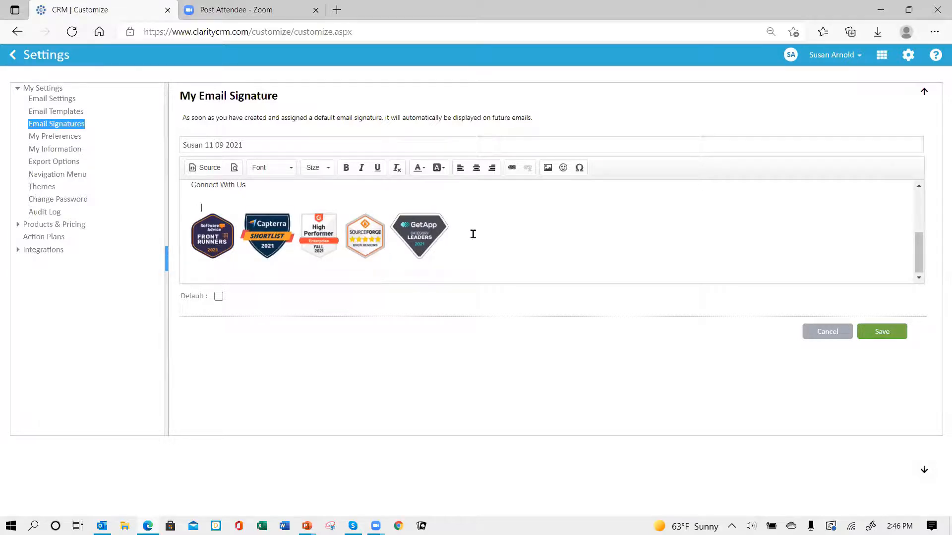
{"action": "scroll", "coordinate": [473, 234], "scroll_direction": "up", "scroll_amount": 5}
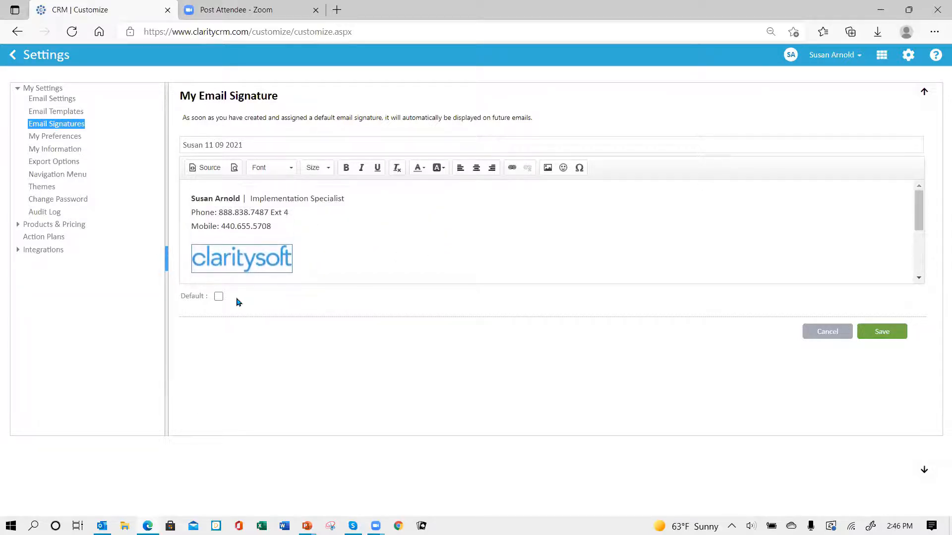
{"action": "left_click", "coordinate": [219, 297]}
{"action": "left_click", "coordinate": [883, 335]}
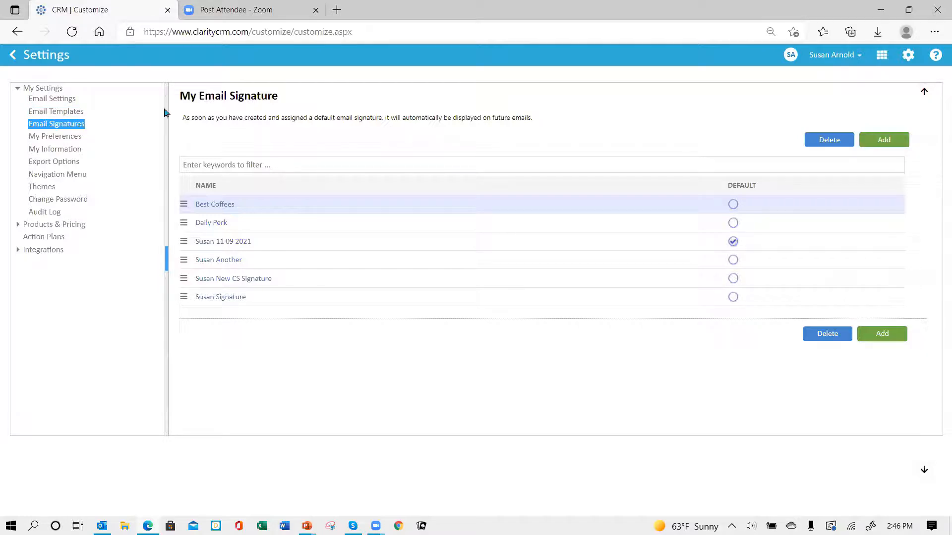
Log out, then sign back in with the user's credentials and the database name
{"action": "left_click", "coordinate": [858, 57]}
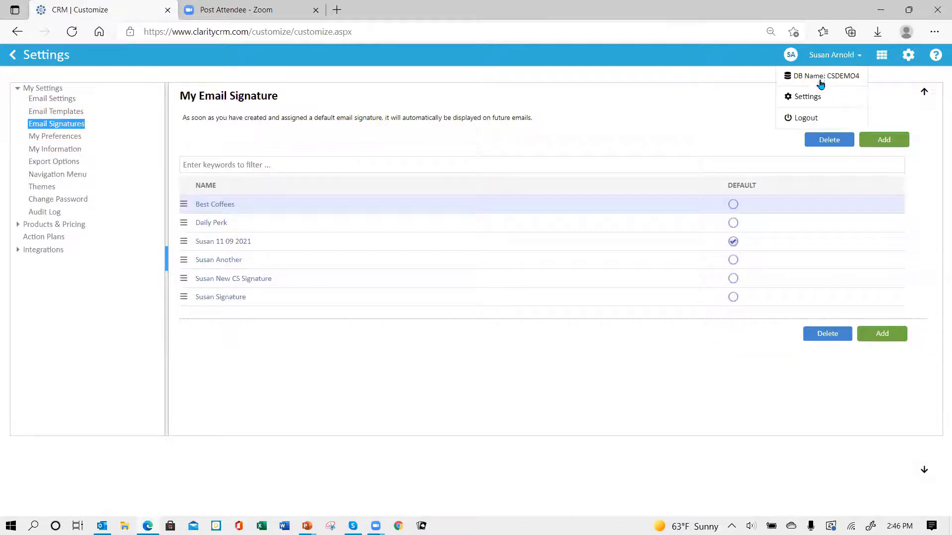
{"action": "left_click", "coordinate": [816, 119]}
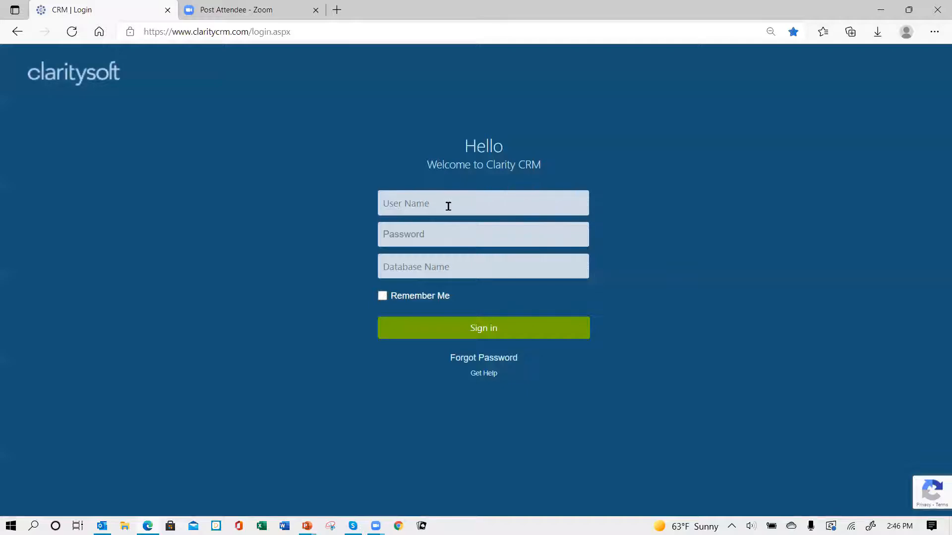
{"action": "type", "text": "sy"}
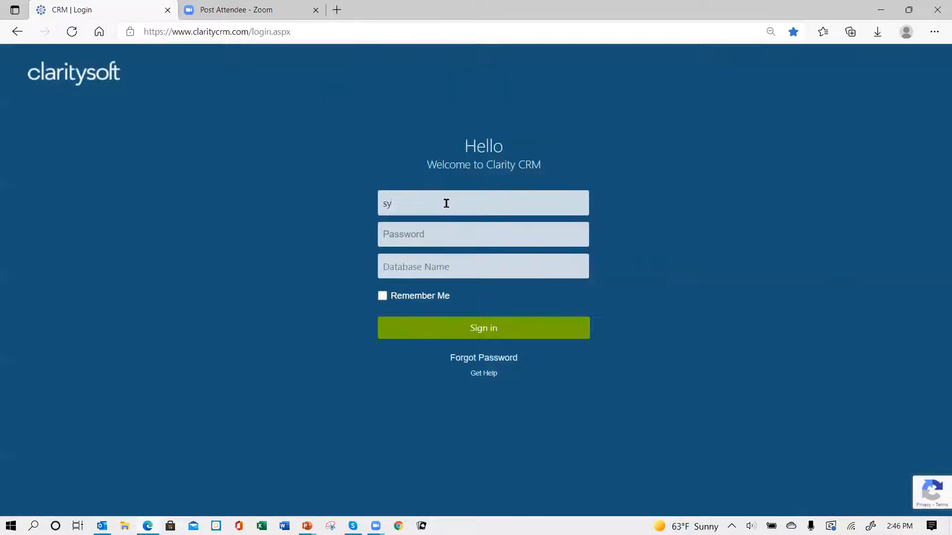
{"action": "type", "text": "sans•••••"}
{"action": "key", "text": "Tab"}
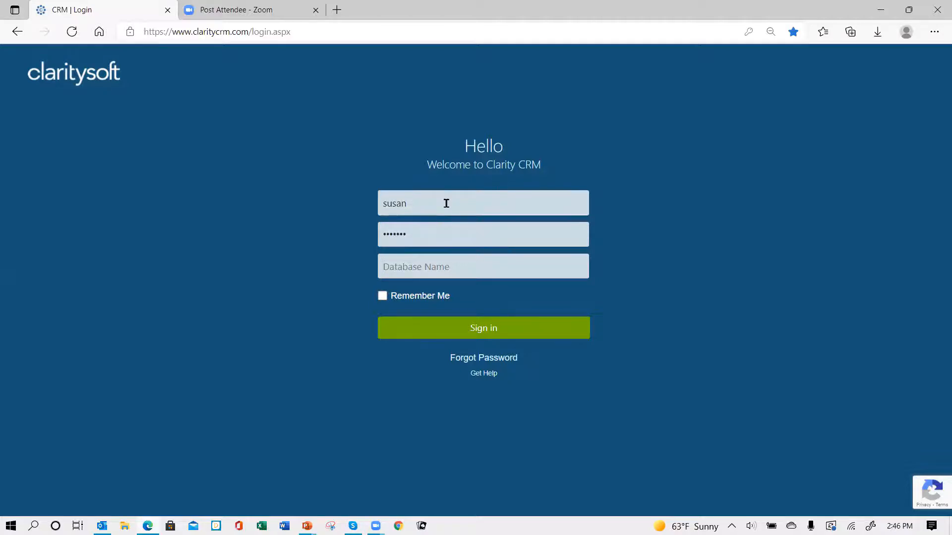
{"action": "type", "text": "csdemo4"}
{"action": "key", "text": "Return"}
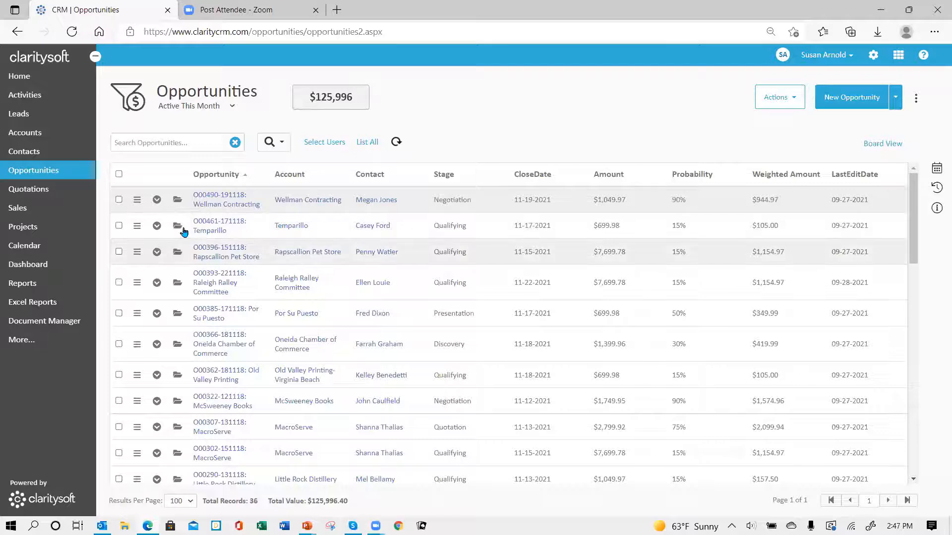
Open the Wellman Contracting opportunity and start a Send Email message from it
{"action": "left_click", "coordinate": [177, 200]}
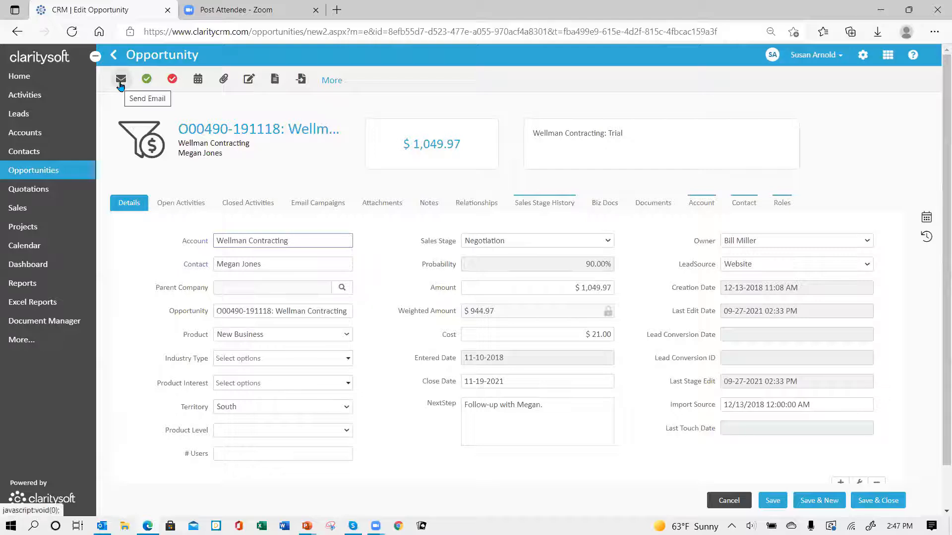
{"action": "left_click", "coordinate": [120, 81]}
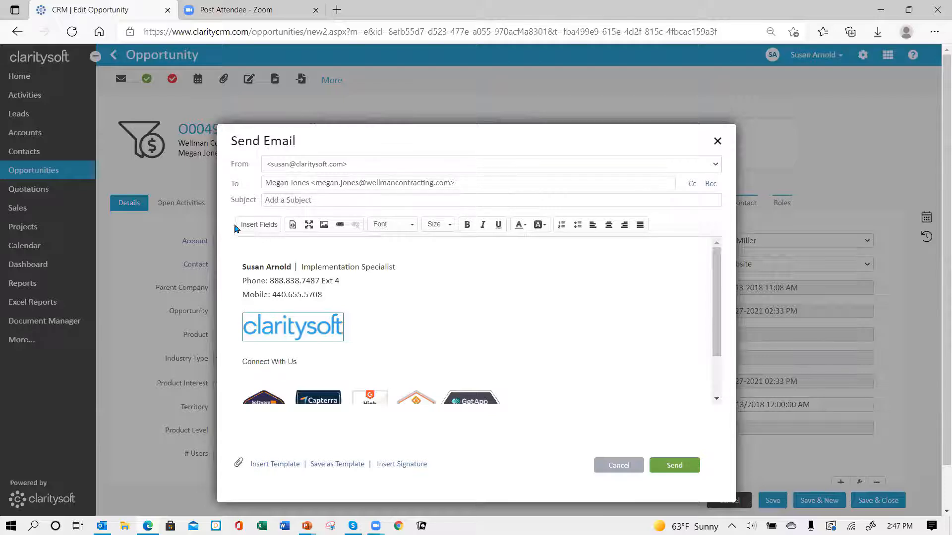
{"action": "left_click", "coordinate": [324, 202]}
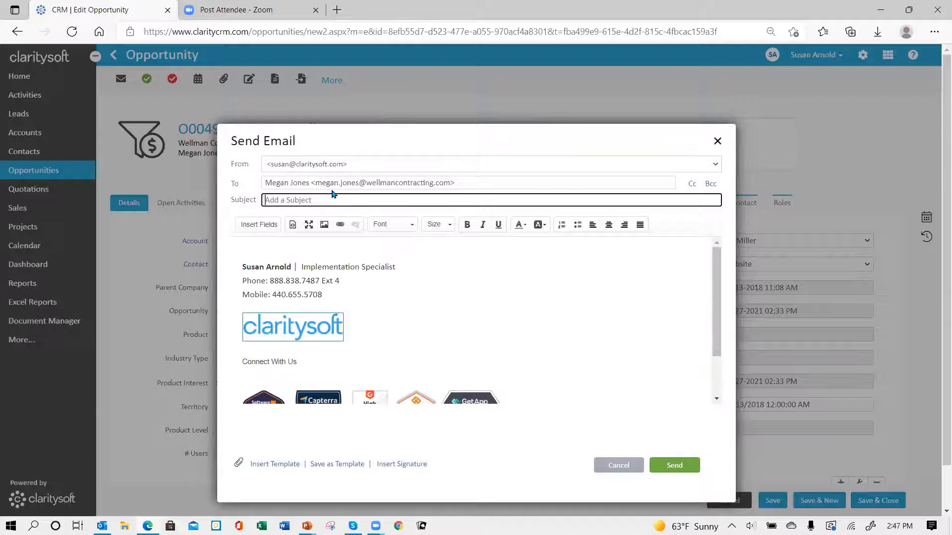
{"action": "type", "text": "Chec"}
{"action": "type", "text": "king in"}
{"action": "left_click", "coordinate": [252, 244]}
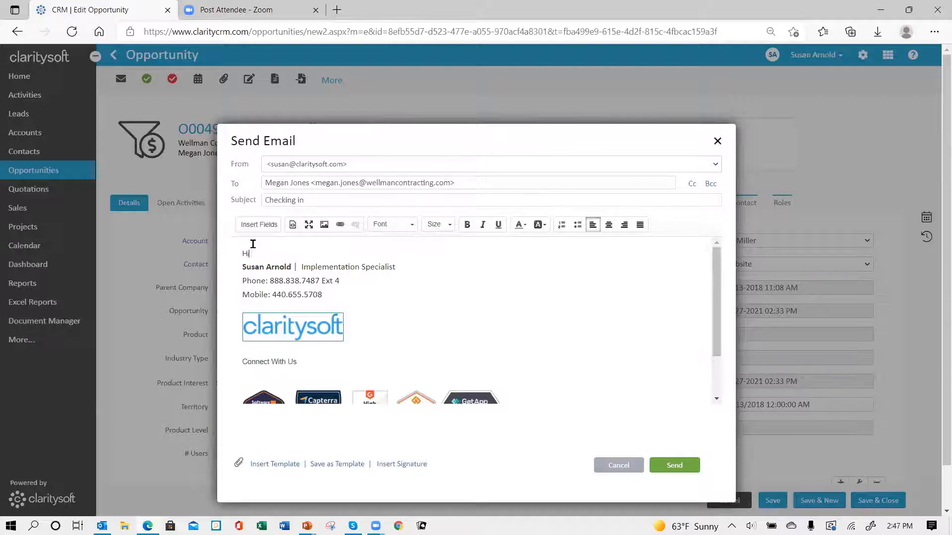
{"action": "type", "text": "Hi Megan,"}
{"action": "key", "text": "Return"}
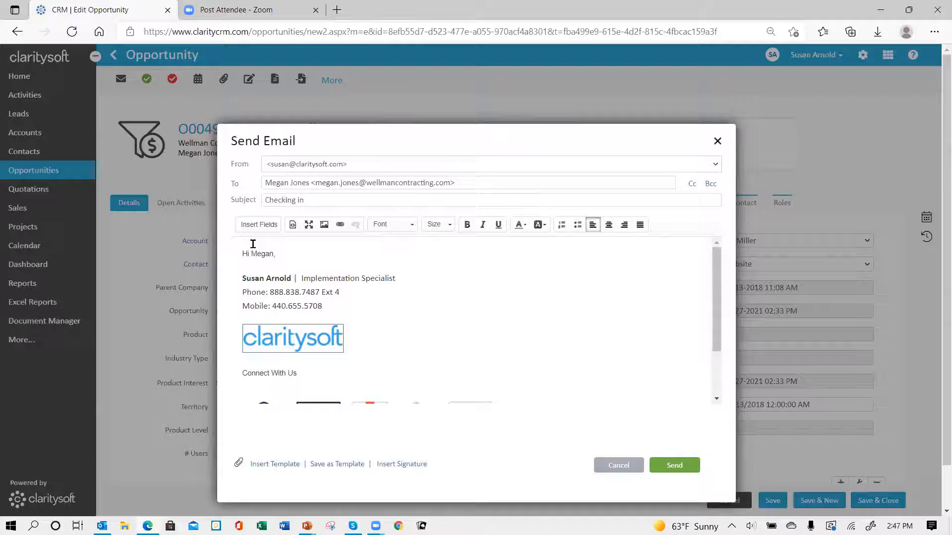
{"action": "type", "text": "ajdf ajfasfk jasf jasfj sjf asj s"}
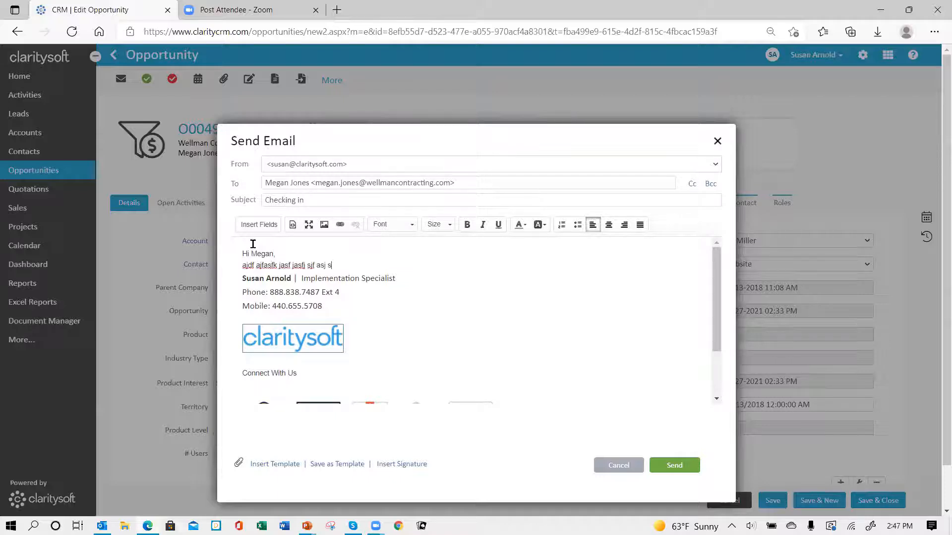
{"action": "key", "text": "Return"}
{"action": "type", "text": "jas jaksdj aksjf kasj"}
{"action": "key", "text": "Return"}
{"action": "key", "text": "Return"}
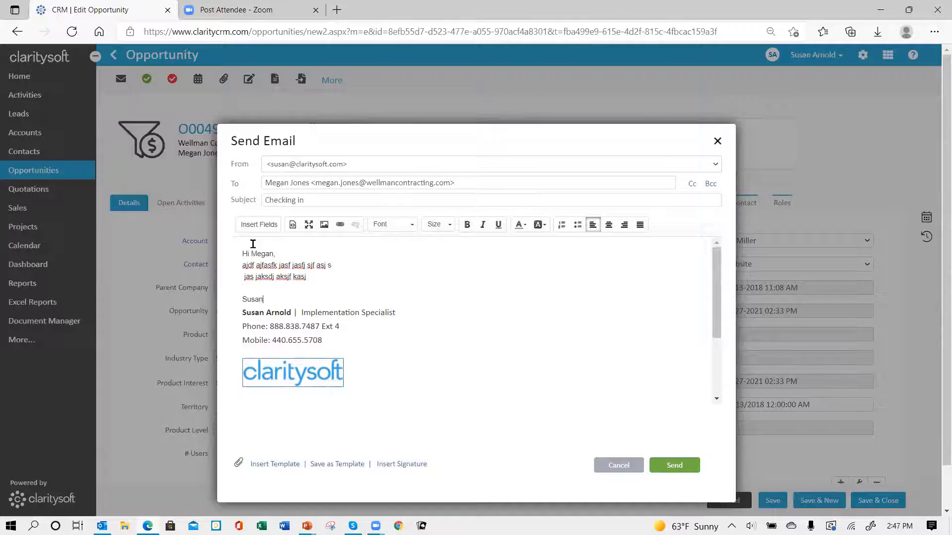
{"action": "type", "text": "Susan"}
{"action": "key", "text": "Return"}
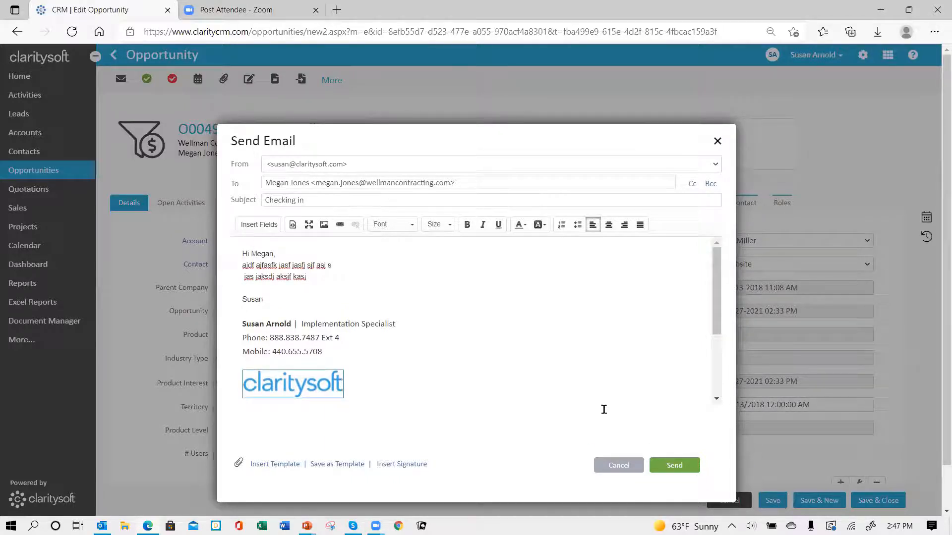
{"action": "scroll", "coordinate": [341, 373], "scroll_direction": "down", "scroll_amount": 3}
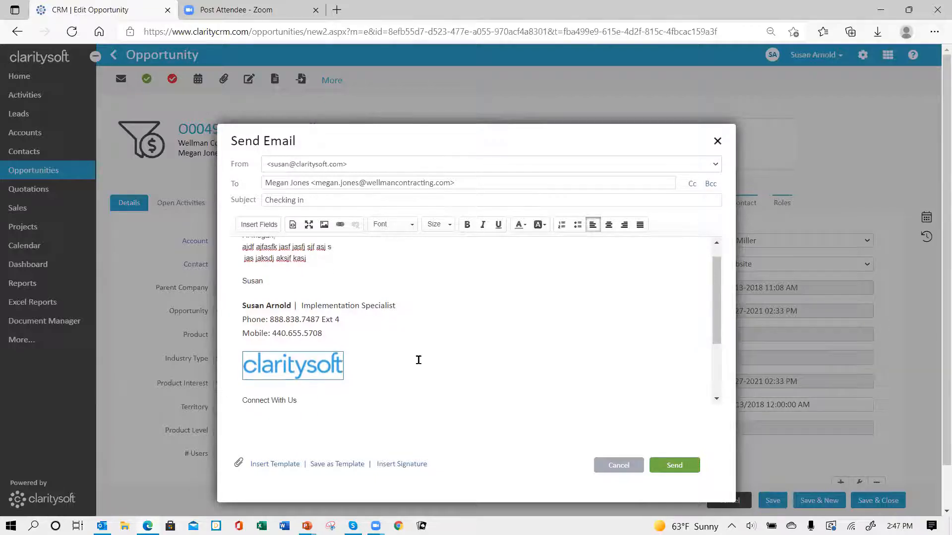
{"action": "scroll", "coordinate": [502, 371], "scroll_direction": "up", "scroll_amount": 3}
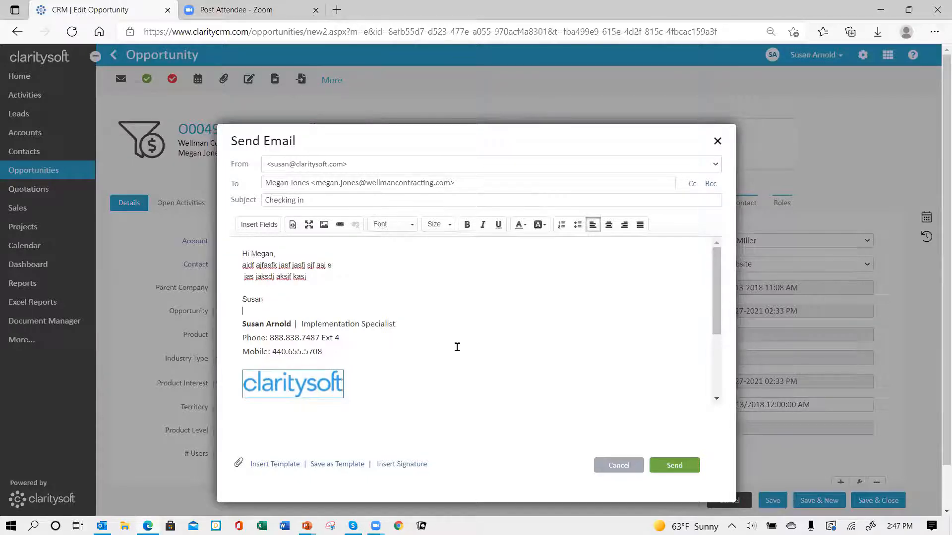
{"action": "scroll", "coordinate": [441, 335], "scroll_direction": "down", "scroll_amount": 3}
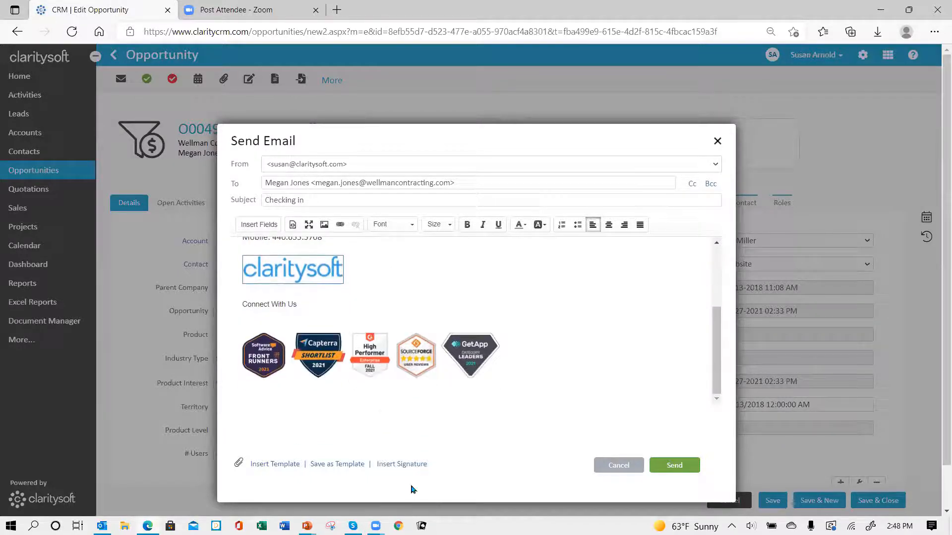
Clear the current signature with No Signature, then insert the saved 11 09 2021 signature
{"action": "left_click", "coordinate": [398, 468]}
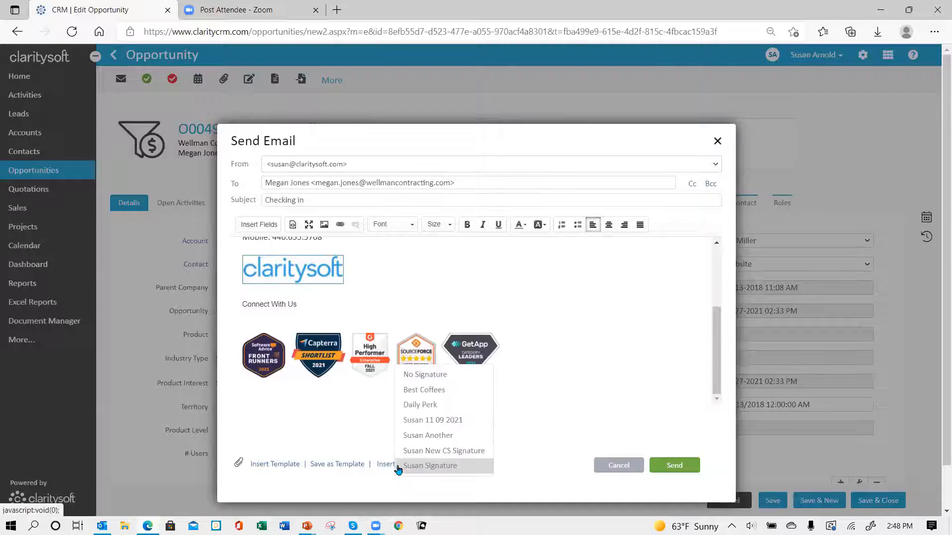
{"action": "left_click", "coordinate": [429, 376]}
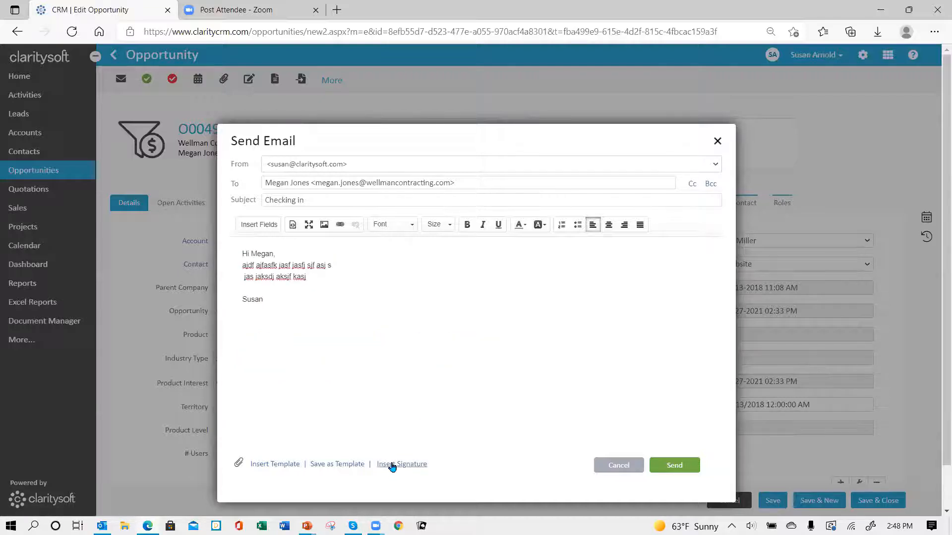
{"action": "left_click", "coordinate": [391, 466]}
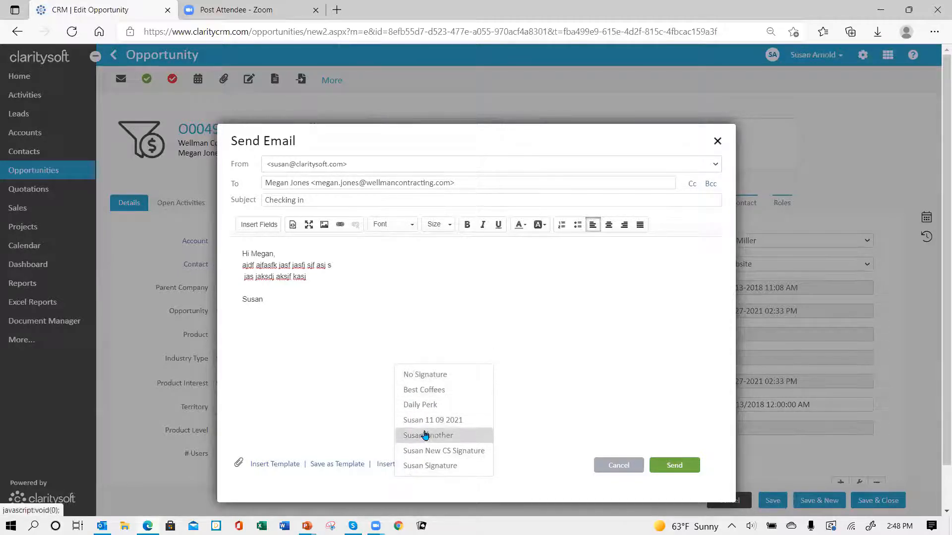
{"action": "left_click", "coordinate": [421, 421]}
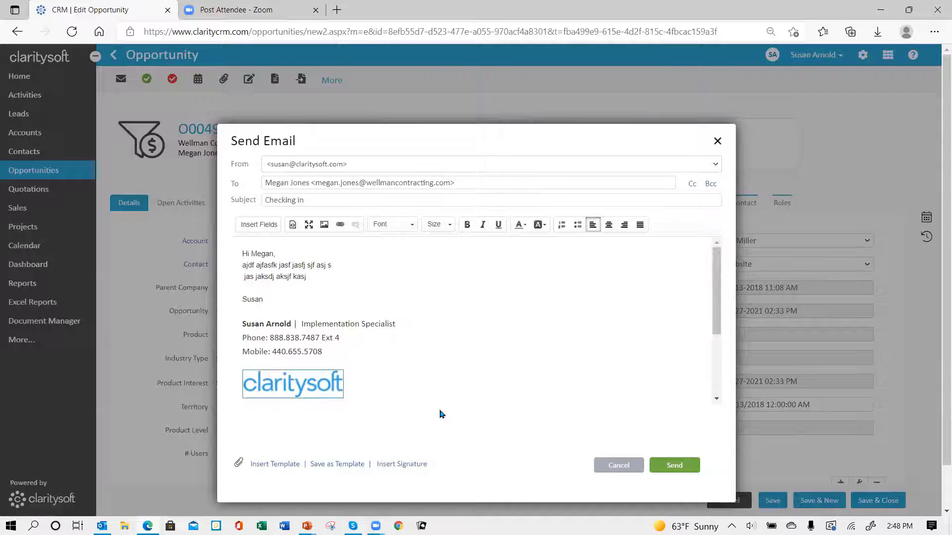
{"action": "scroll", "coordinate": [469, 371], "scroll_direction": "down", "scroll_amount": 2}
{"action": "scroll", "coordinate": [466, 367], "scroll_direction": "up", "scroll_amount": 3}
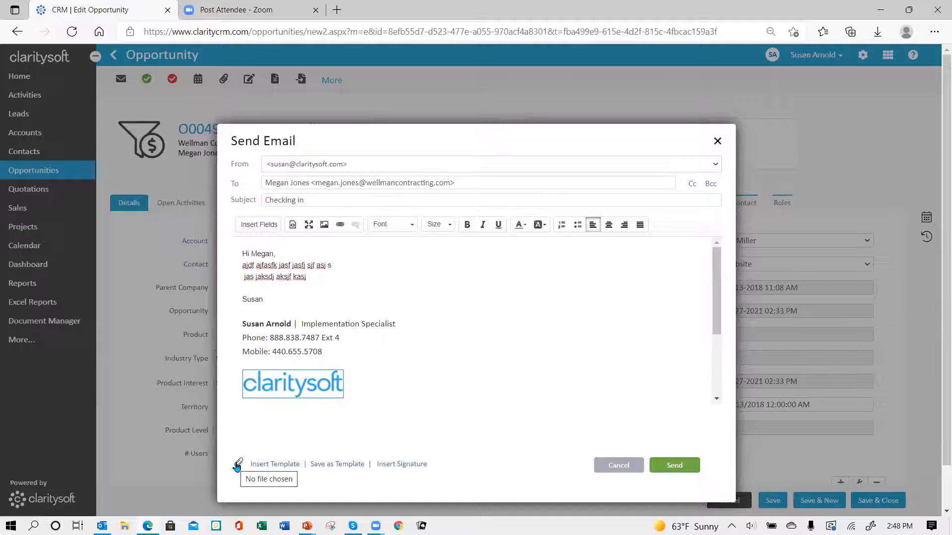
Cancel the attachment, discard the unsent email and return to the Active This Month opportunities list
{"action": "left_click", "coordinate": [238, 465]}
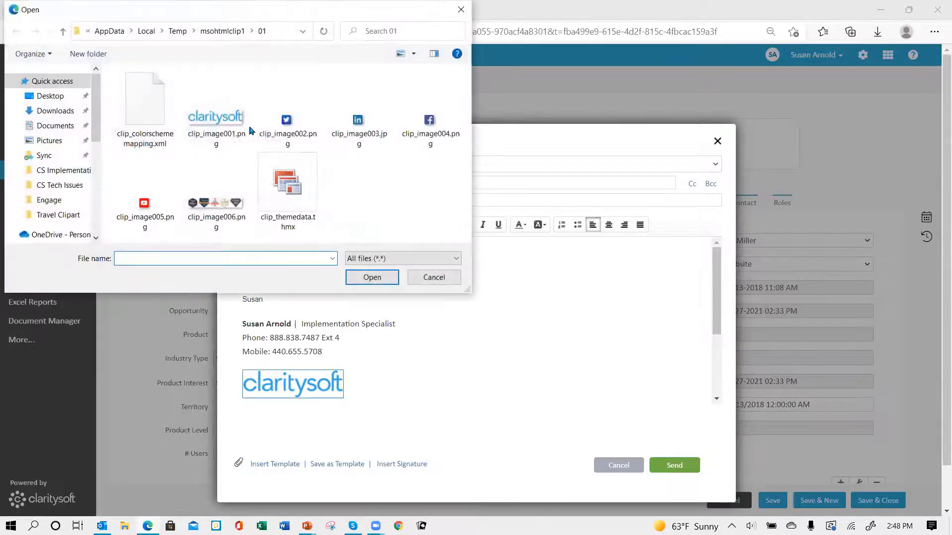
{"action": "left_click", "coordinate": [434, 277]}
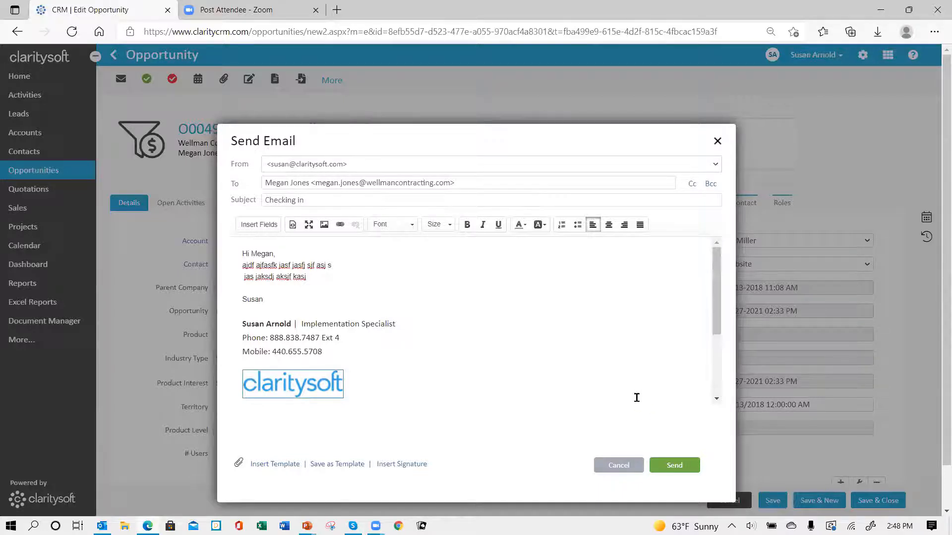
{"action": "left_click", "coordinate": [623, 465]}
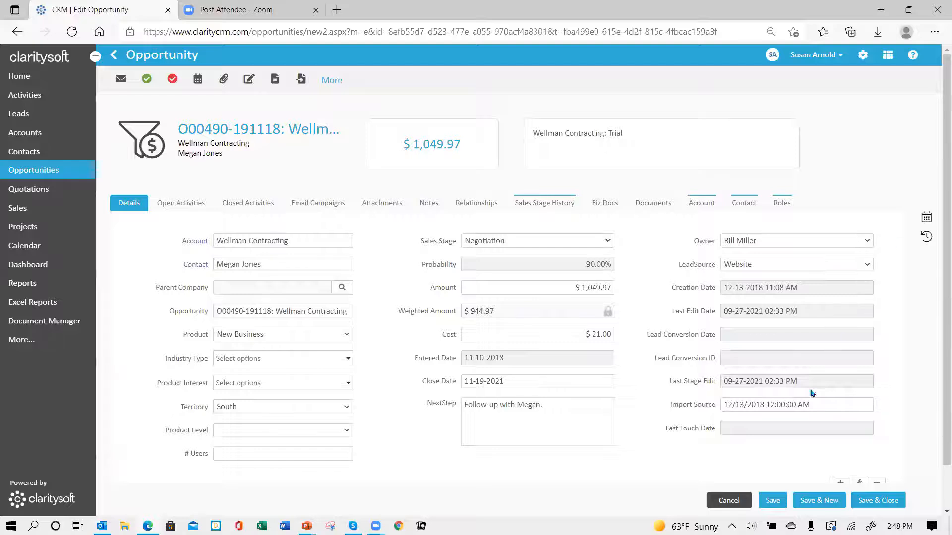
{"action": "left_click", "coordinate": [733, 500]}
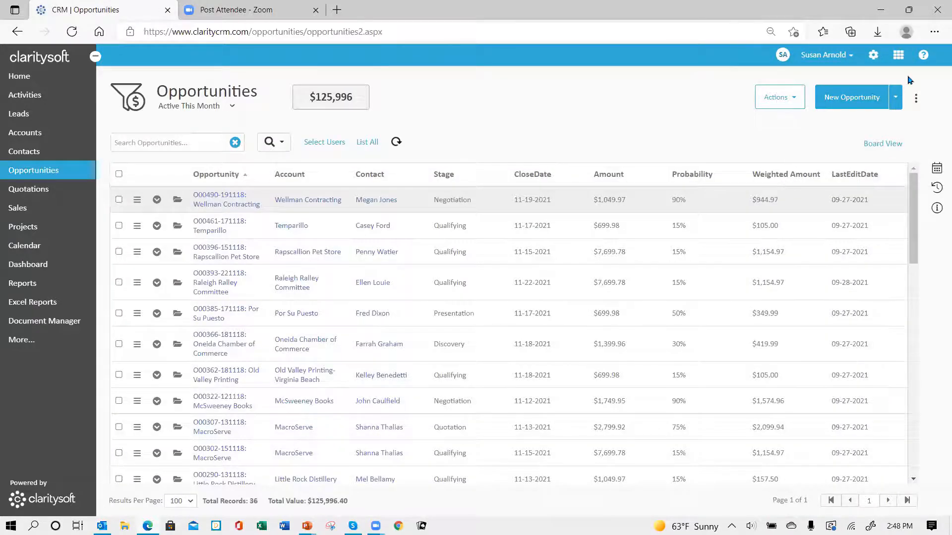
Open the Welcome New Customer Coffee email template, copy its body text, and close it unchanged
{"action": "left_click", "coordinate": [873, 56]}
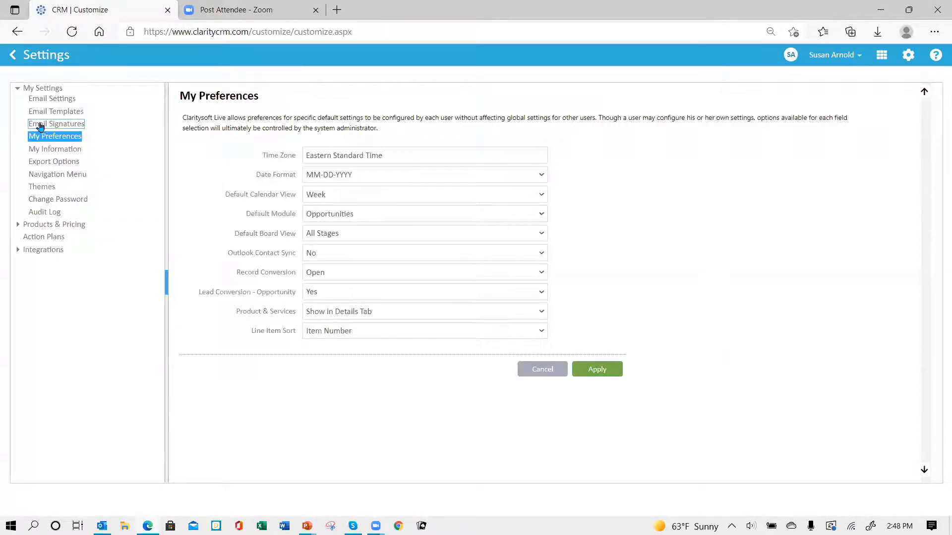
{"action": "left_click", "coordinate": [55, 112]}
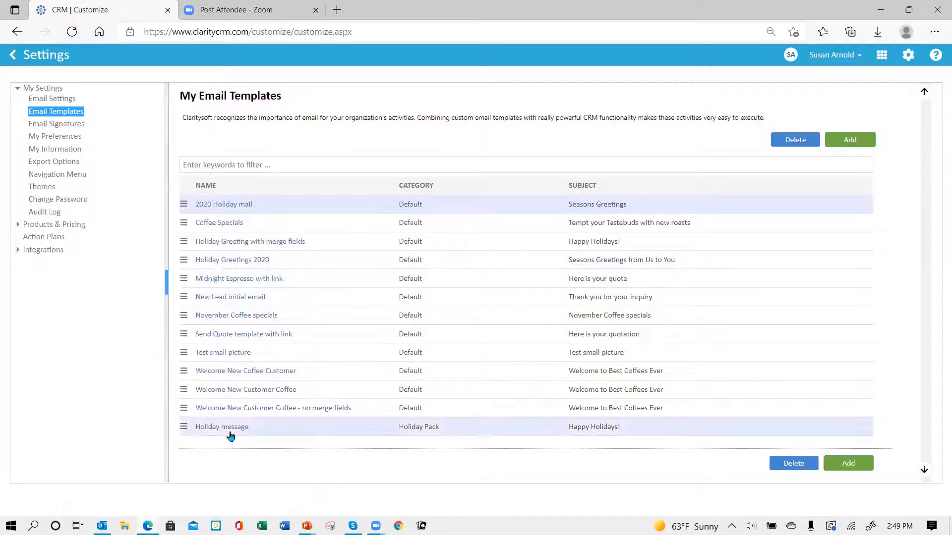
{"action": "left_click", "coordinate": [236, 390]}
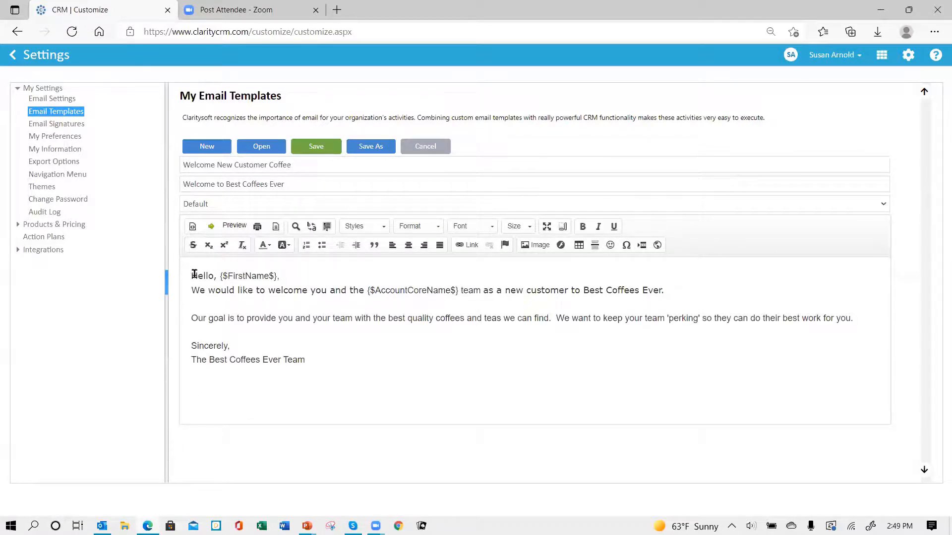
{"action": "left_click_drag", "start_coordinate": [192, 275], "coordinate": [235, 292]}
{"action": "left_click_drag", "start_coordinate": [312, 320], "coordinate": [365, 360]}
{"action": "key", "text": "ctrl+c"}
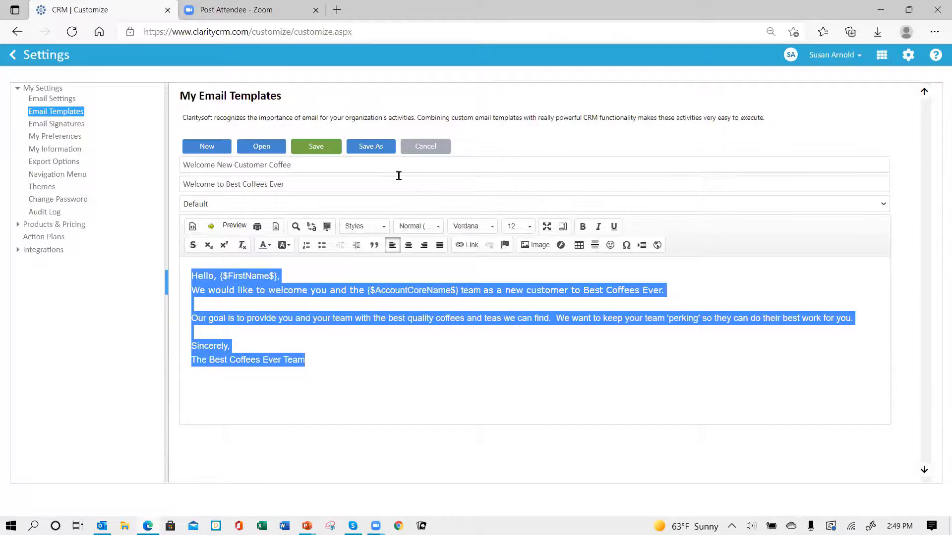
{"action": "left_click", "coordinate": [425, 147]}
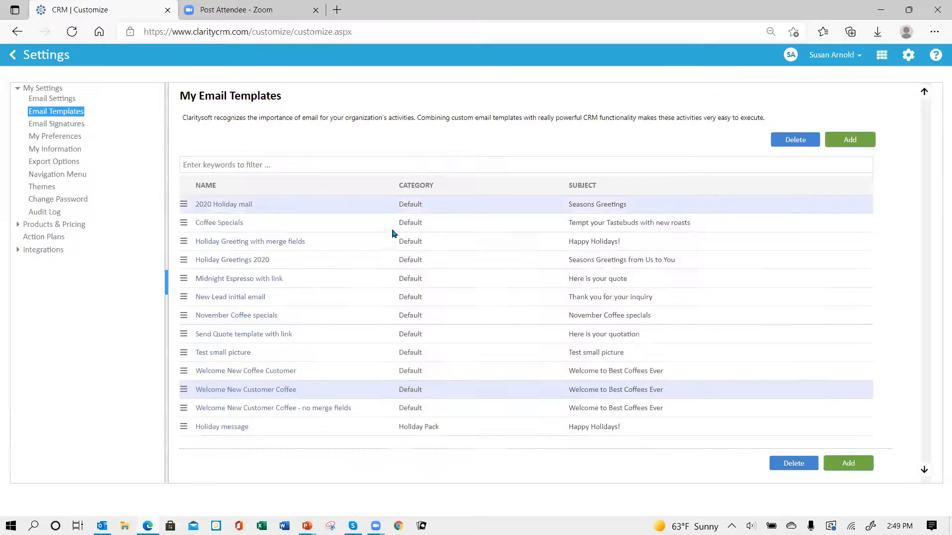
Add a new email template named 'Welcome new Coffee customer'
{"action": "left_click", "coordinate": [850, 140]}
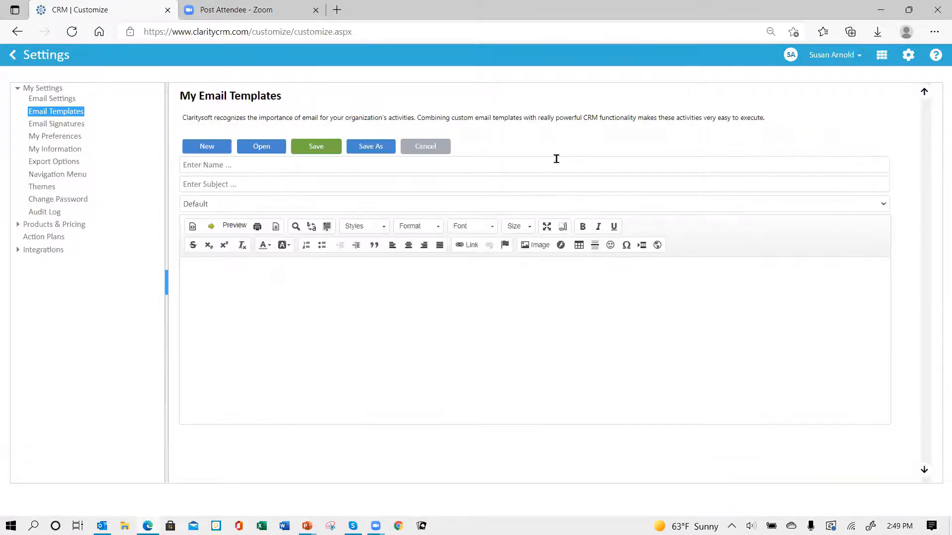
{"action": "left_click", "coordinate": [267, 164]}
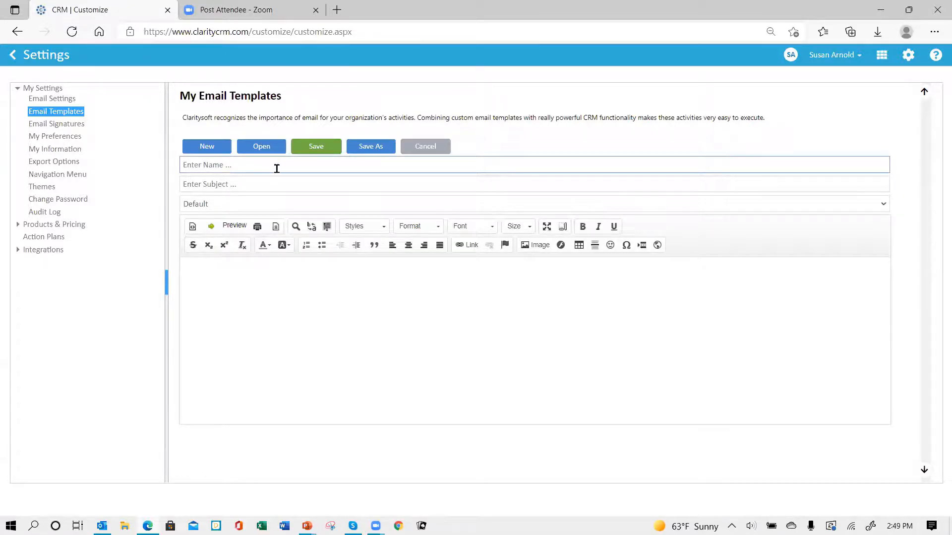
{"action": "type", "text": "Welcome new Coffee customer"}
Enter the subject 'Welcome to Midnight Espresso!', correcting the misspelled word
{"action": "left_click", "coordinate": [241, 185]}
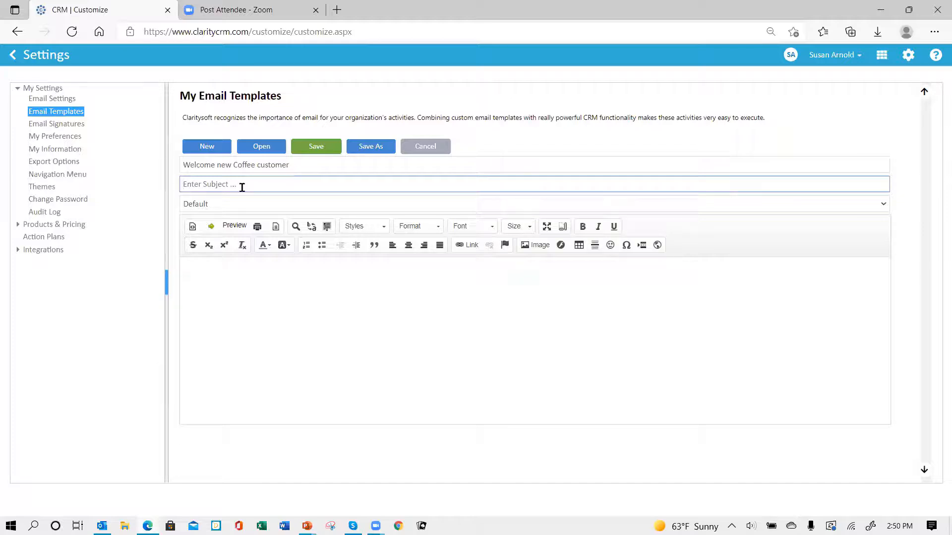
{"action": "type", "text": "Welcome to Midnight Espresso!"}
{"action": "left_click", "coordinate": [235, 184]}
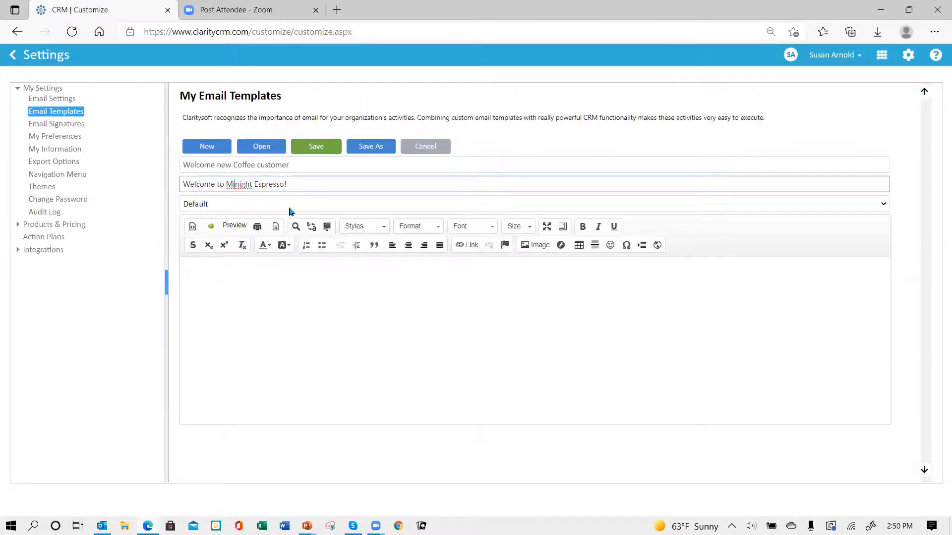
{"action": "type", "text": "d"}
{"action": "key", "text": "BackSpace"}
{"action": "type", "text": "n"}
Paste the copied Best Coffees Ever welcome text into the body and delete {$FirstName$} after Hello
{"action": "left_click", "coordinate": [209, 276]}
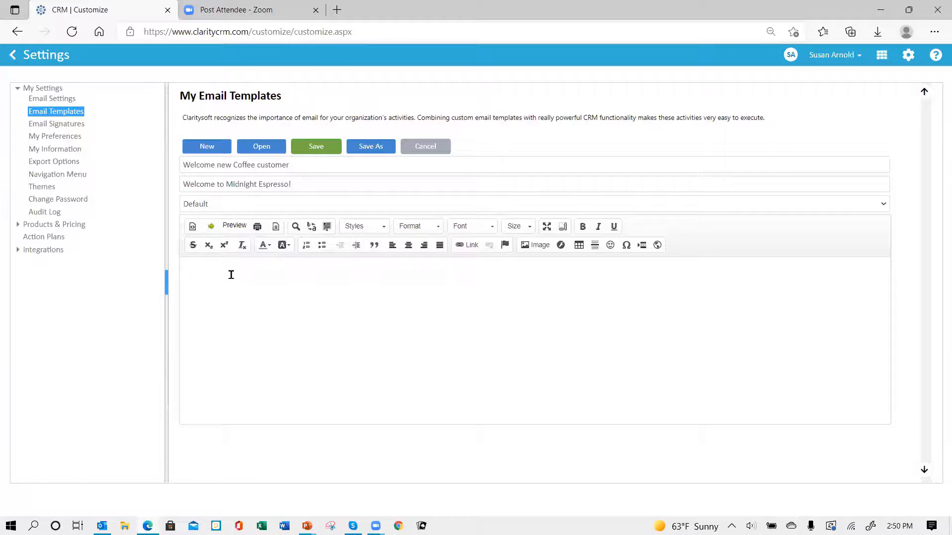
{"action": "key", "text": "ctrl+v"}
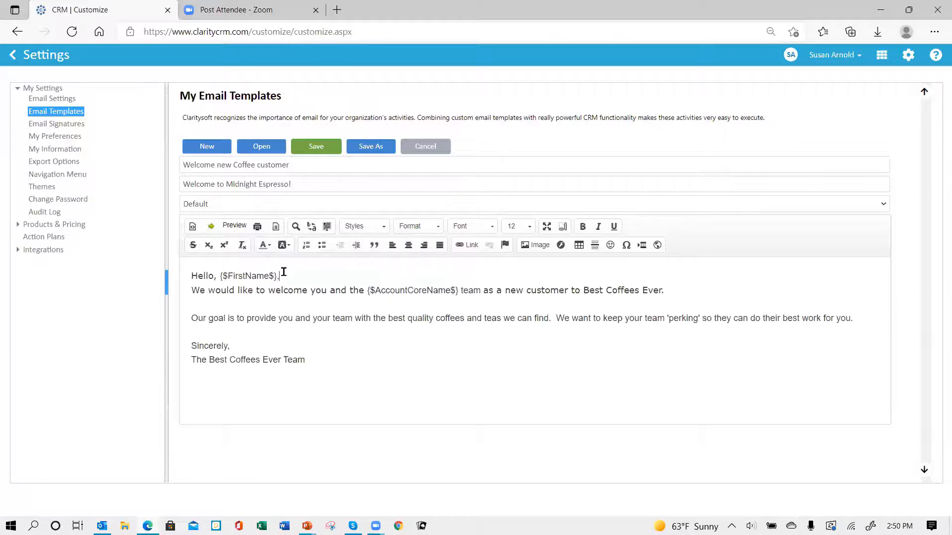
{"action": "key", "text": "BackSpace"}
{"action": "key", "text": "BackSpace"}
{"action": "key", "text": "BackSpace"}
{"action": "key", "text": "BackSpace"}
{"action": "key", "text": "BackSpace"}
{"action": "key", "text": "BackSpace"}
{"action": "key", "text": "BackSpace"}
{"action": "key", "text": "BackSpace"}
Insert the FIRST NAME system field after 'Hello,' in the greeting
{"action": "left_click", "coordinate": [211, 228]}
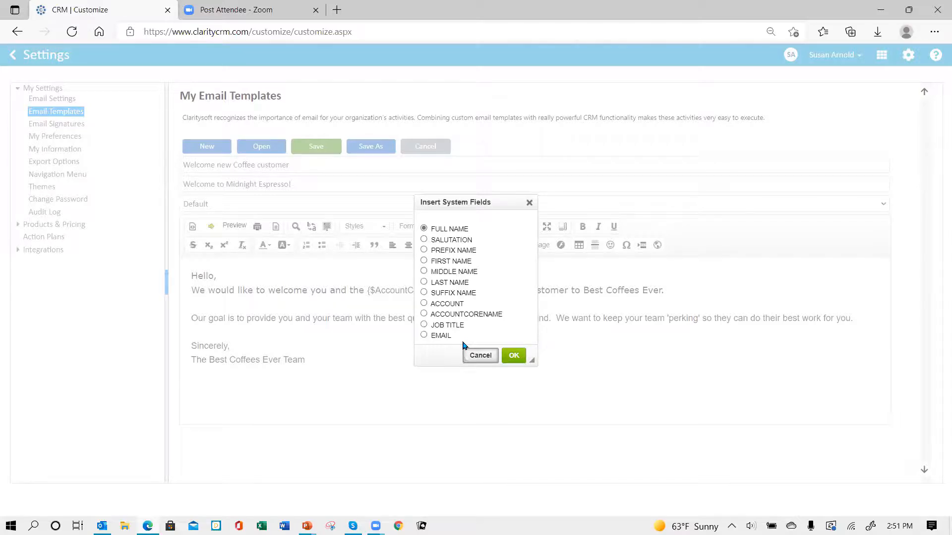
{"action": "left_click", "coordinate": [423, 262]}
{"action": "left_click", "coordinate": [514, 357]}
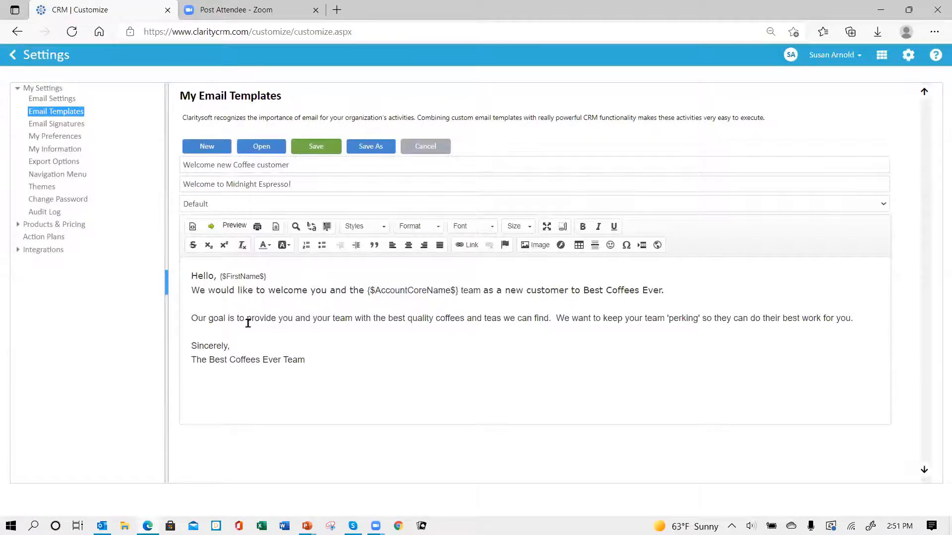
{"action": "left_click", "coordinate": [199, 291]}
Format the {$FirstName$} merge field in Verdana, size 12
{"action": "left_click_drag", "start_coordinate": [218, 276], "coordinate": [268, 273]}
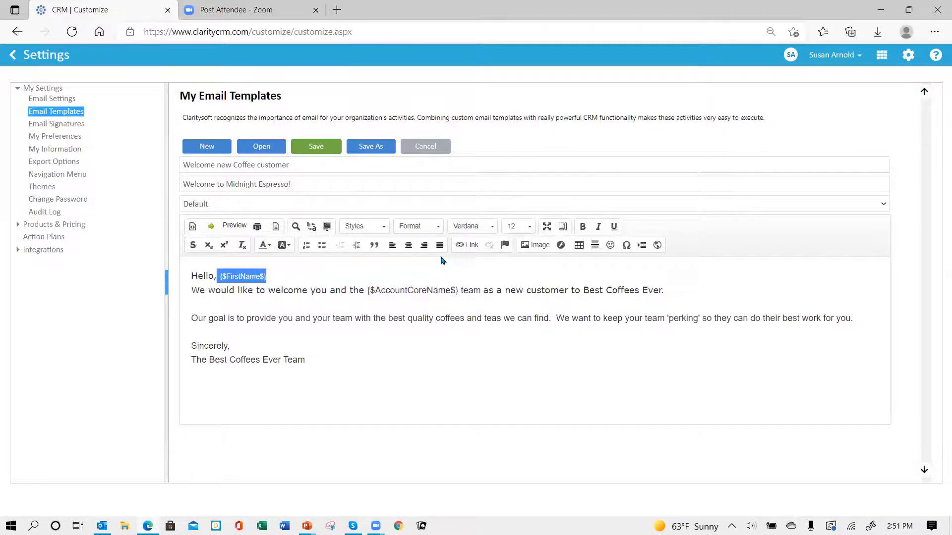
{"action": "left_click", "coordinate": [492, 229]}
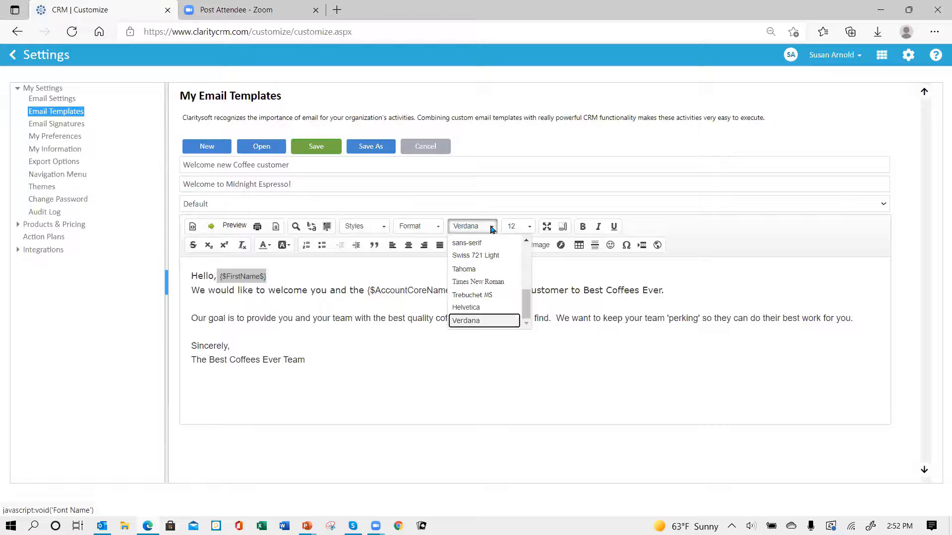
{"action": "left_click", "coordinate": [475, 321]}
{"action": "left_click", "coordinate": [530, 226]}
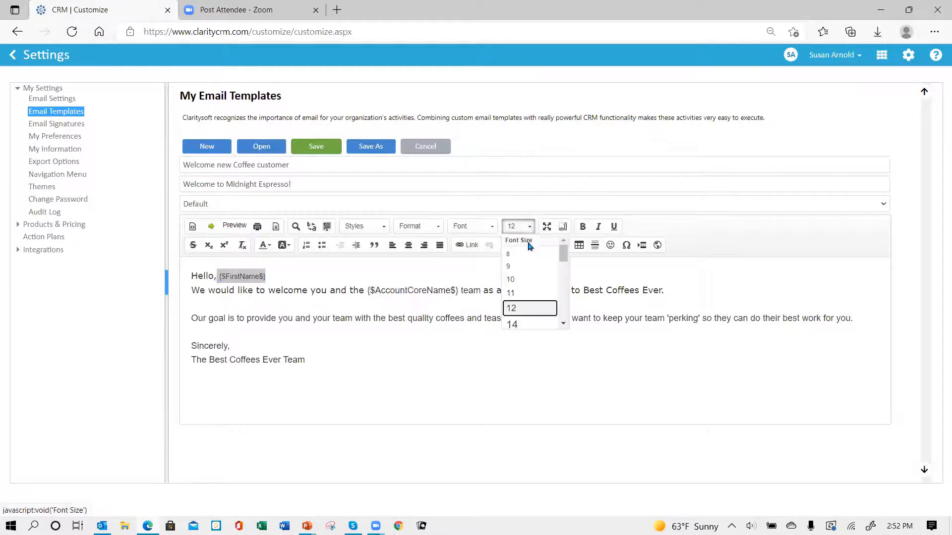
{"action": "left_click", "coordinate": [520, 309]}
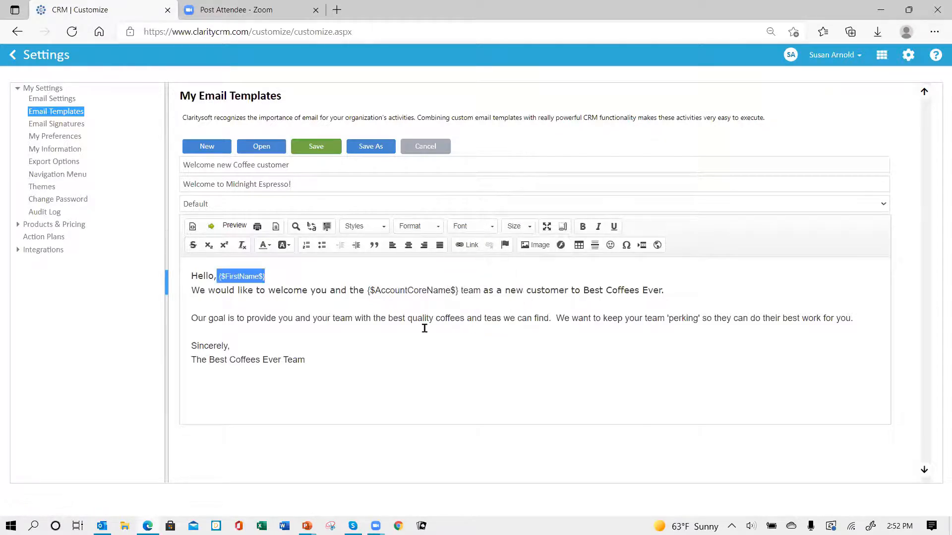
{"action": "left_click", "coordinate": [388, 345]}
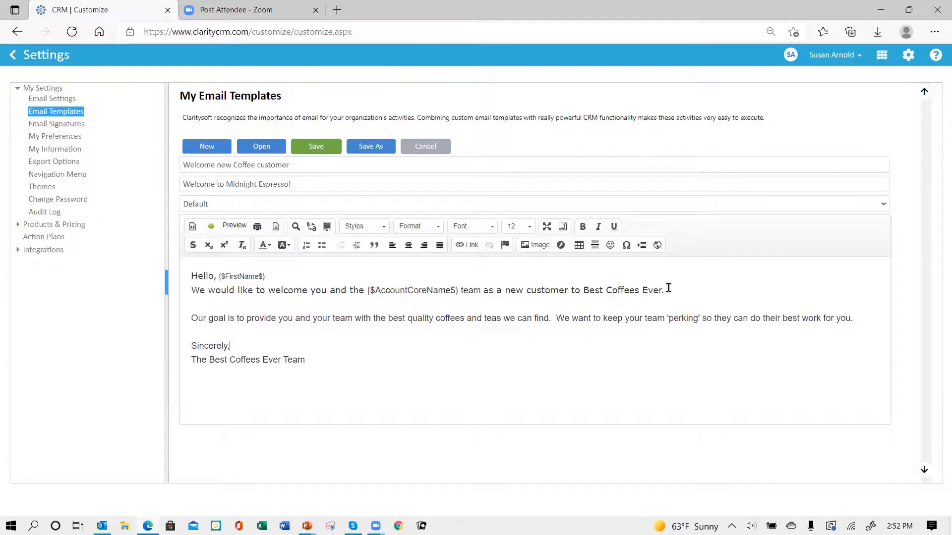
Change the template subject to 'Welcome to Best Coffees Ever'
{"action": "left_click", "coordinate": [311, 183]}
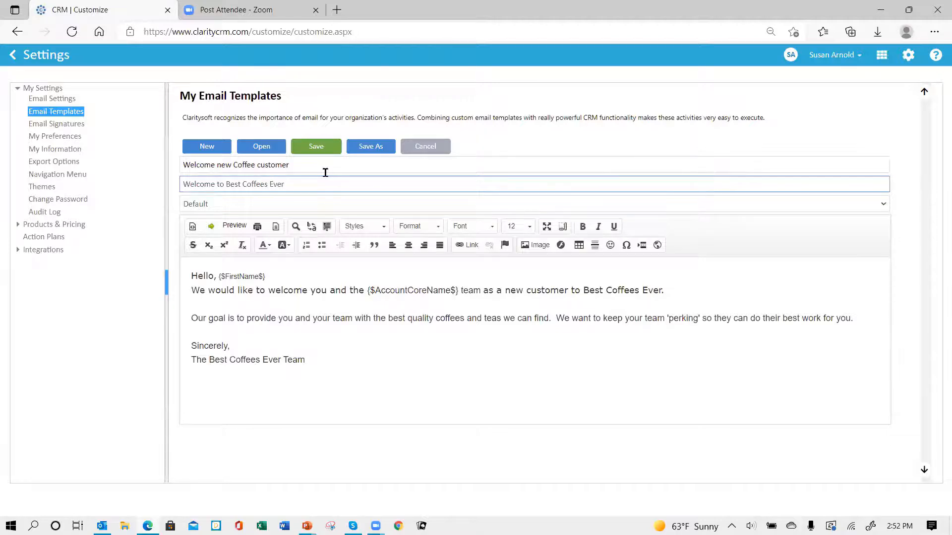
{"action": "left_click", "coordinate": [391, 361]}
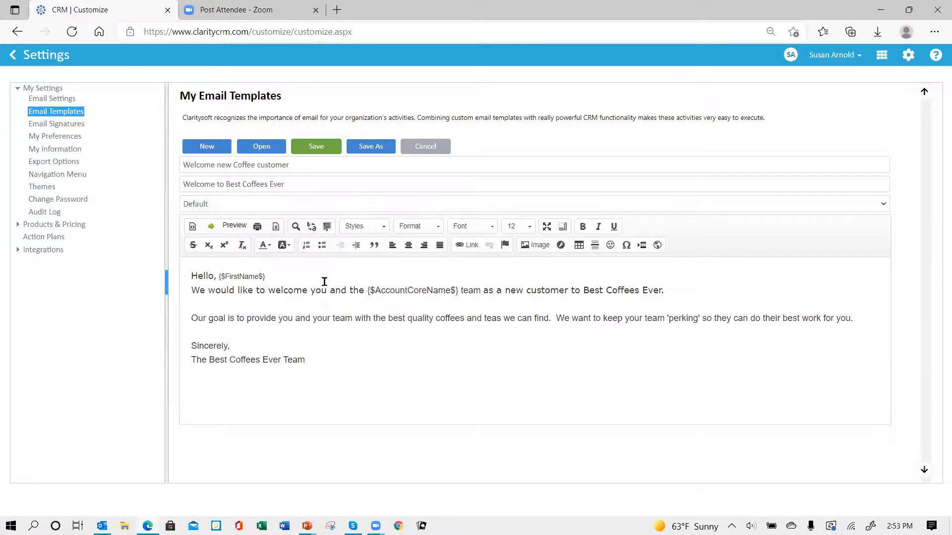
Resolve the duplicate-name warning by renaming the template 'Welcome new Best Ever customer' and save it
{"action": "left_click", "coordinate": [315, 148]}
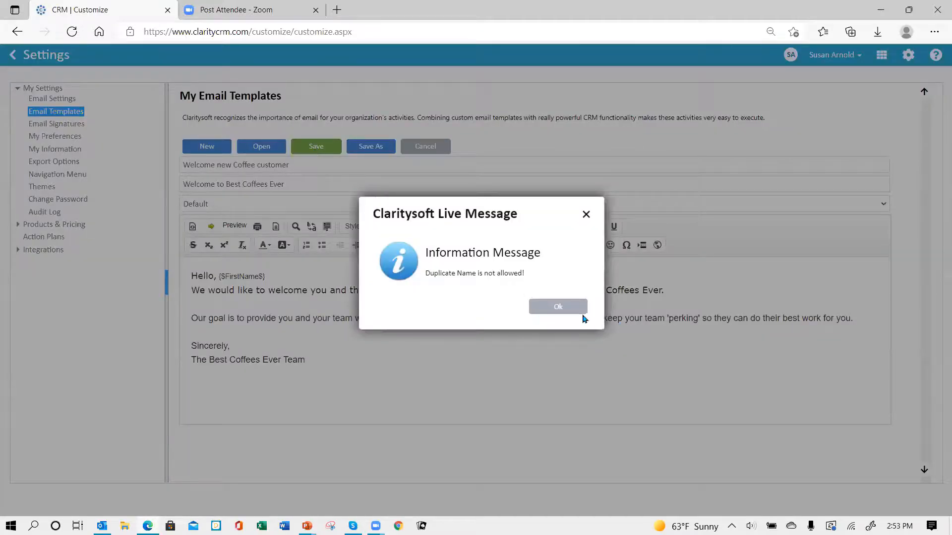
{"action": "left_click", "coordinate": [565, 314]}
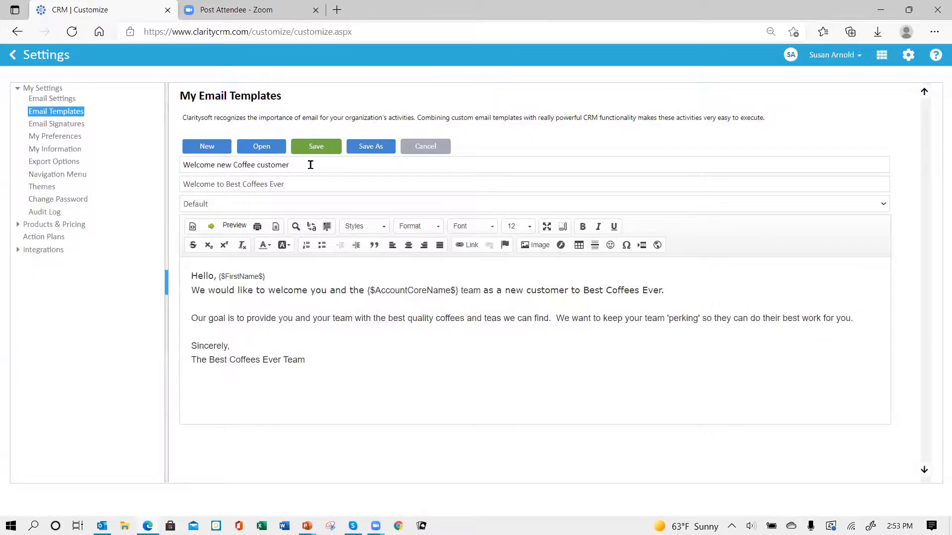
{"action": "left_click", "coordinate": [312, 169]}
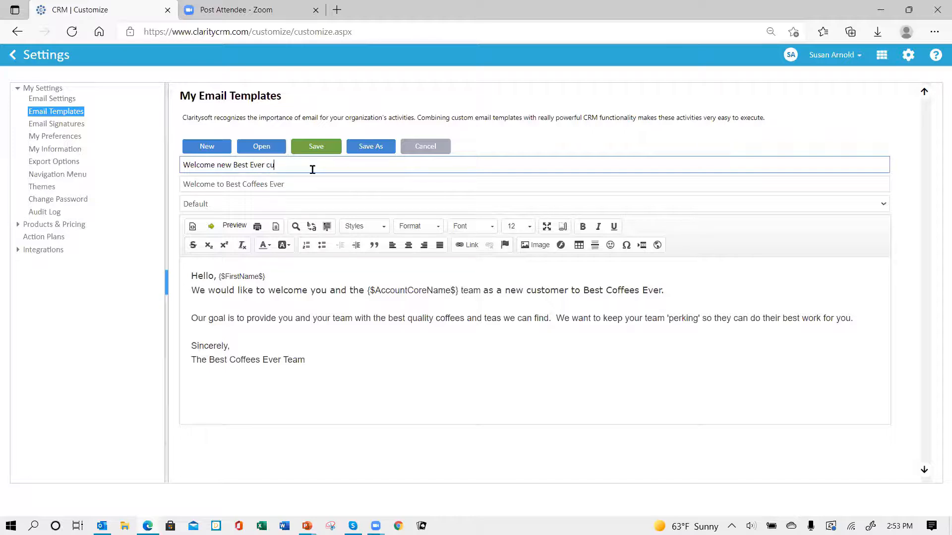
{"action": "type", "text": "tomer"}
{"action": "left_click", "coordinate": [316, 146]}
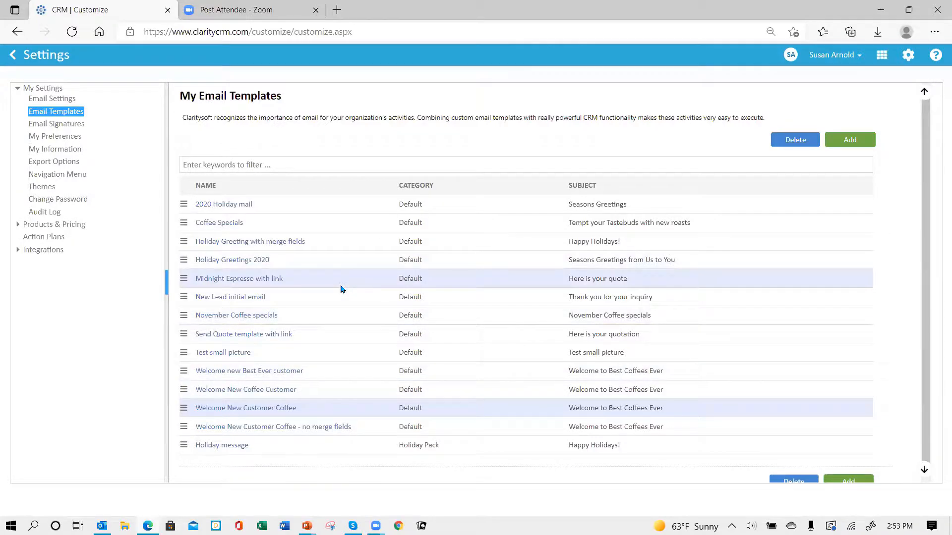
Share the 'Welcome new Best Ever customer' template with two selected users, then exit Settings
{"action": "left_click", "coordinate": [183, 371]}
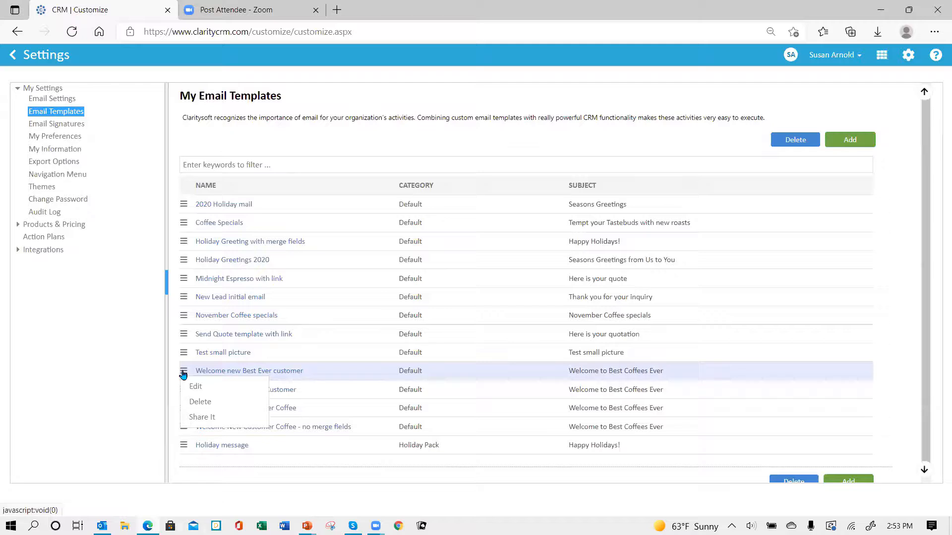
{"action": "left_click", "coordinate": [203, 417]}
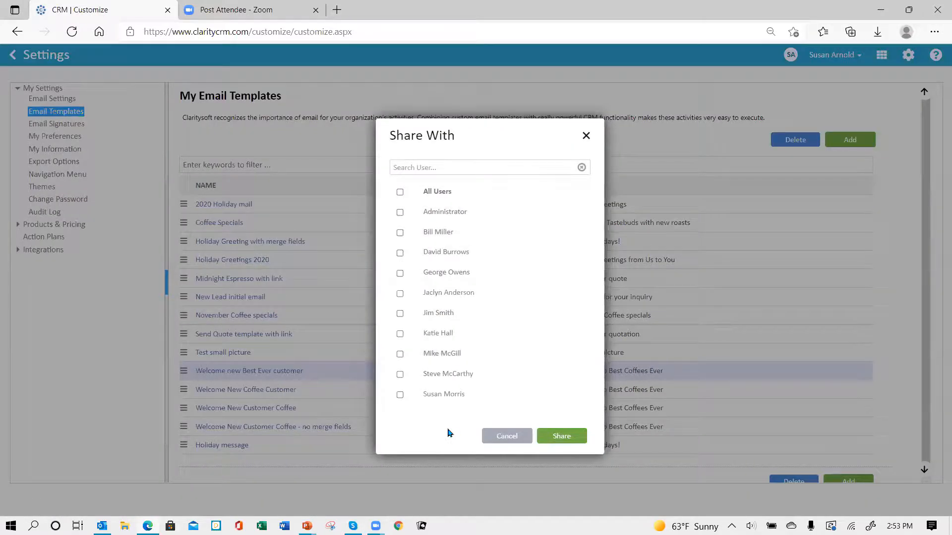
{"action": "left_click", "coordinate": [400, 254]}
{"action": "left_click", "coordinate": [402, 315]}
{"action": "left_click", "coordinate": [555, 439]}
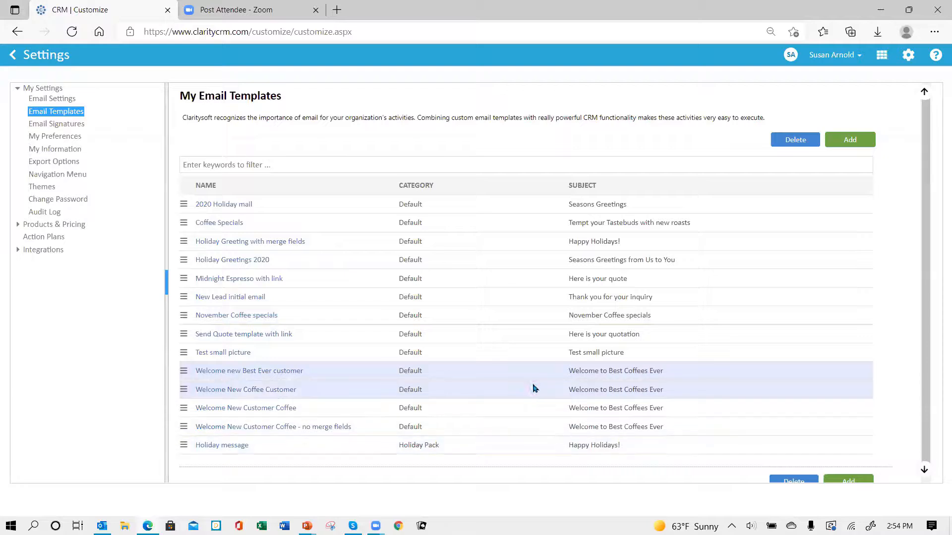
{"action": "left_click", "coordinate": [16, 61]}
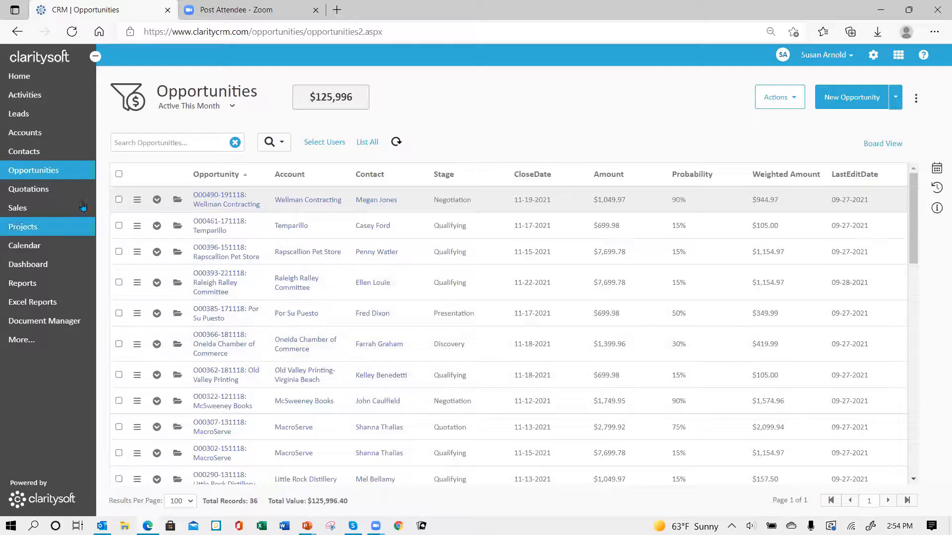
Go from Accounts to the Contacts list and show the actions menu for an ADESA, Inc.-Norcross contact
{"action": "left_click", "coordinate": [40, 134]}
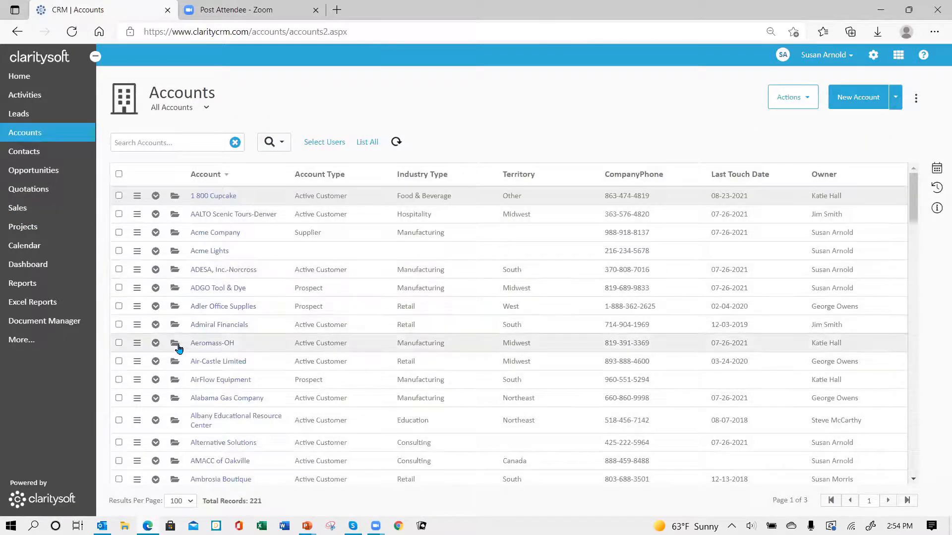
{"action": "left_click", "coordinate": [16, 154]}
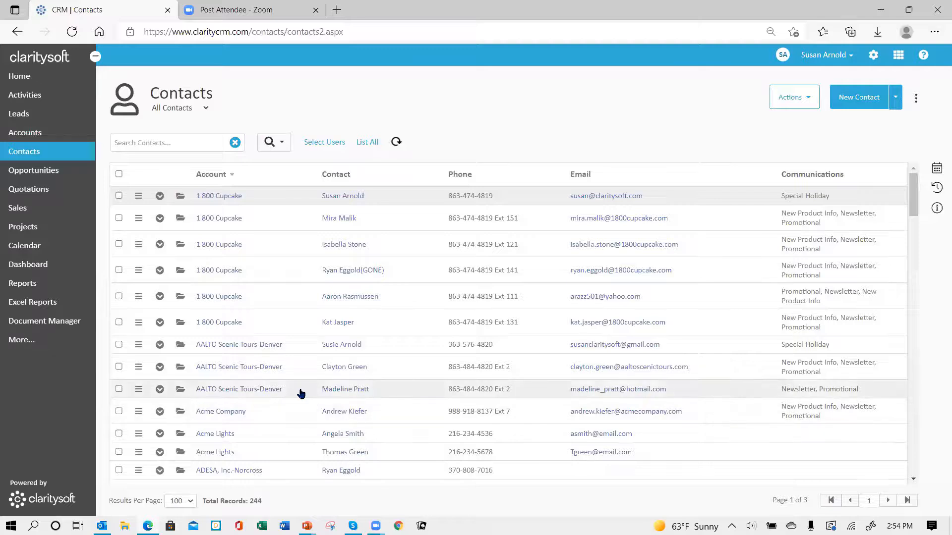
{"action": "scroll", "coordinate": [300, 394], "scroll_direction": "down", "scroll_amount": 4}
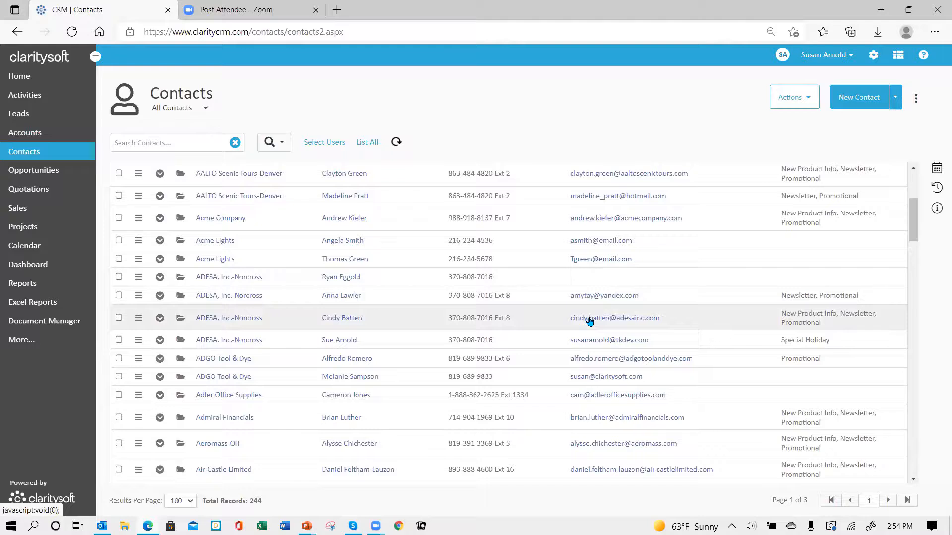
{"action": "left_click", "coordinate": [138, 319]}
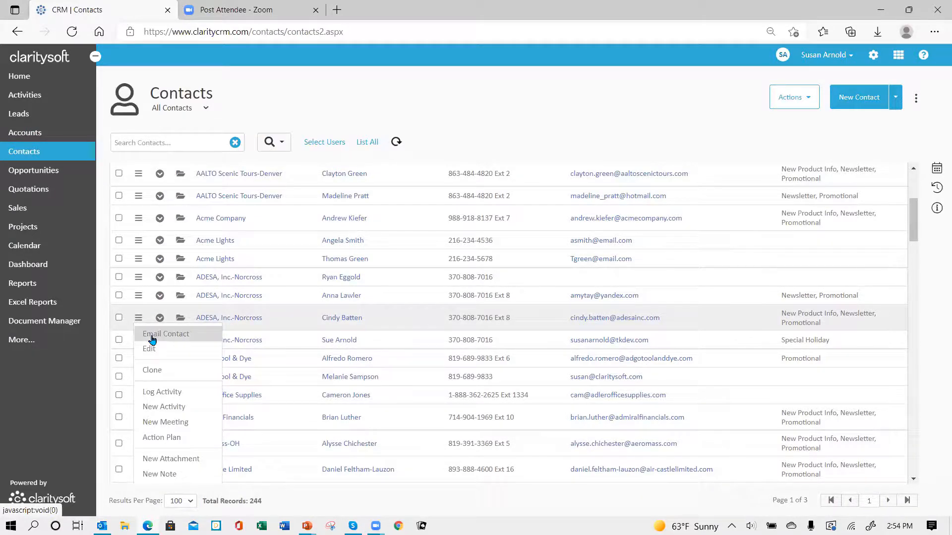
{"action": "left_click", "coordinate": [178, 338]}
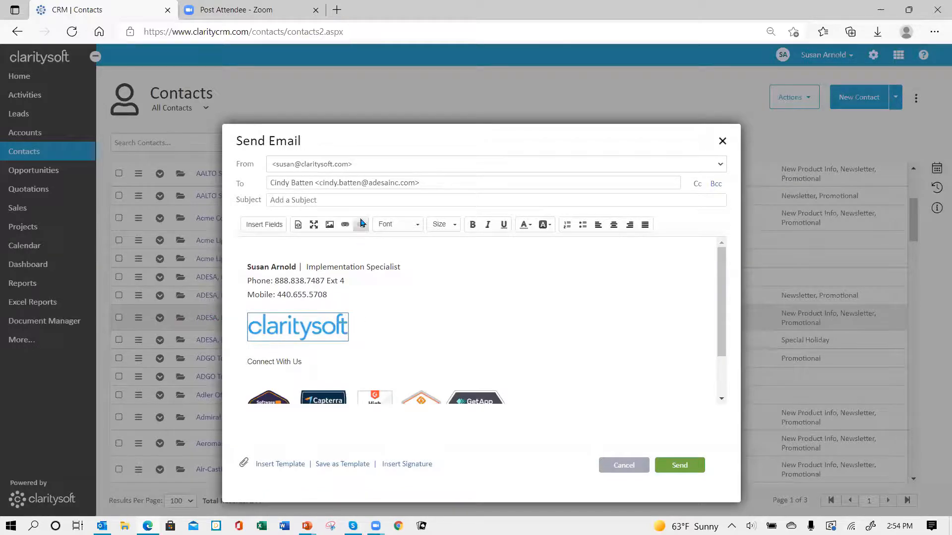
{"action": "left_click", "coordinate": [279, 465]}
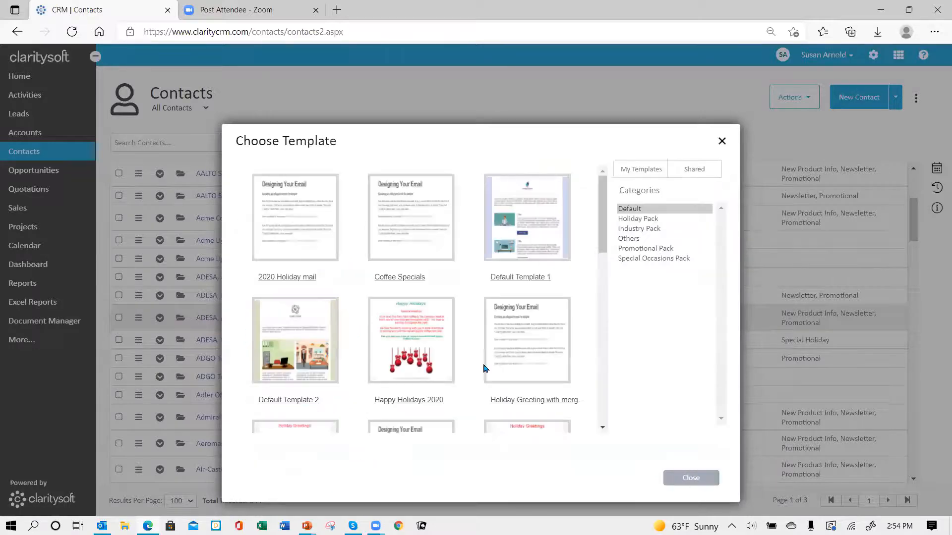
{"action": "scroll", "coordinate": [452, 295], "scroll_direction": "down", "scroll_amount": 3}
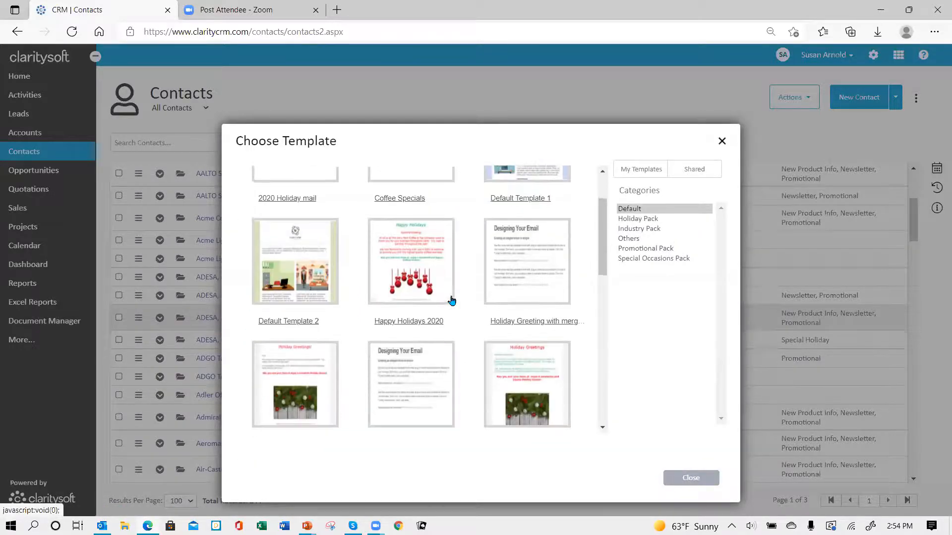
{"action": "scroll", "coordinate": [451, 300], "scroll_direction": "down", "scroll_amount": 9}
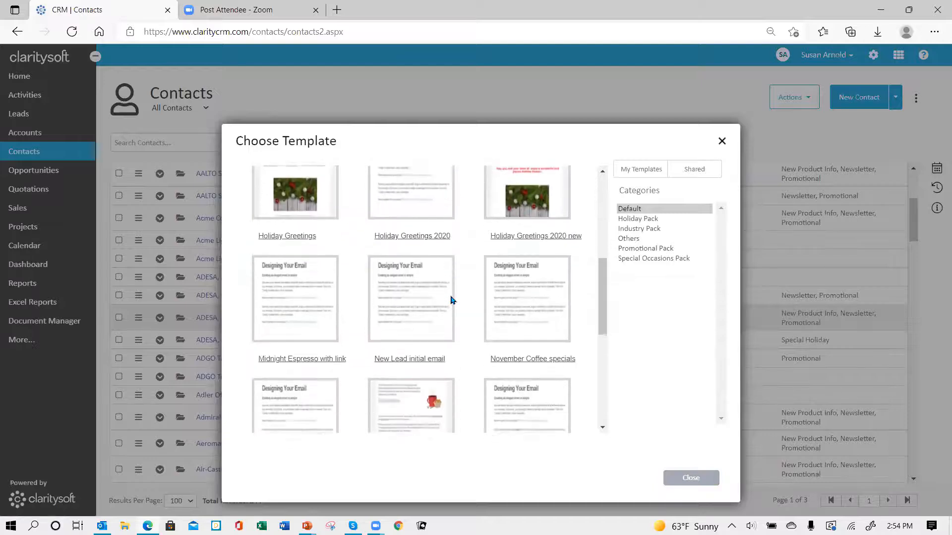
{"action": "scroll", "coordinate": [449, 300], "scroll_direction": "down", "scroll_amount": 3}
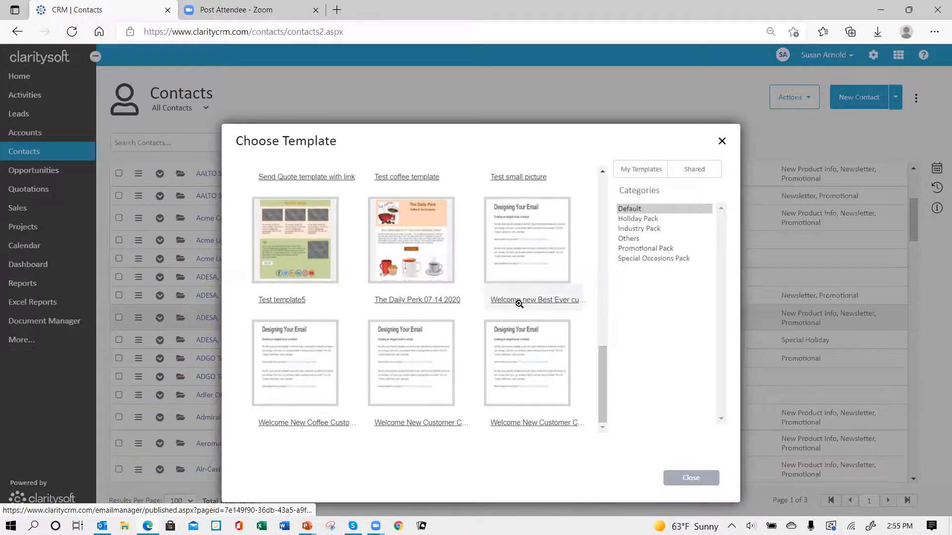
{"action": "left_click", "coordinate": [530, 243]}
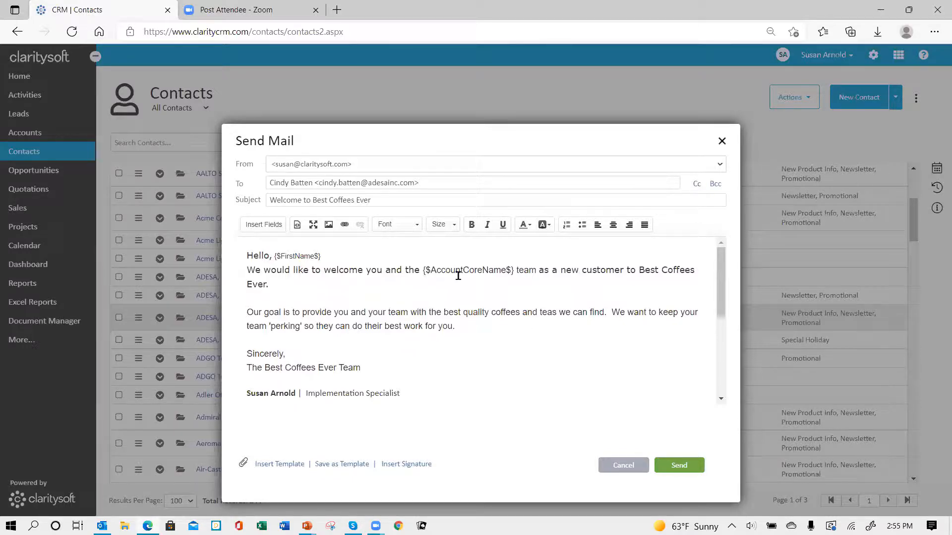
{"action": "left_click", "coordinate": [617, 465]}
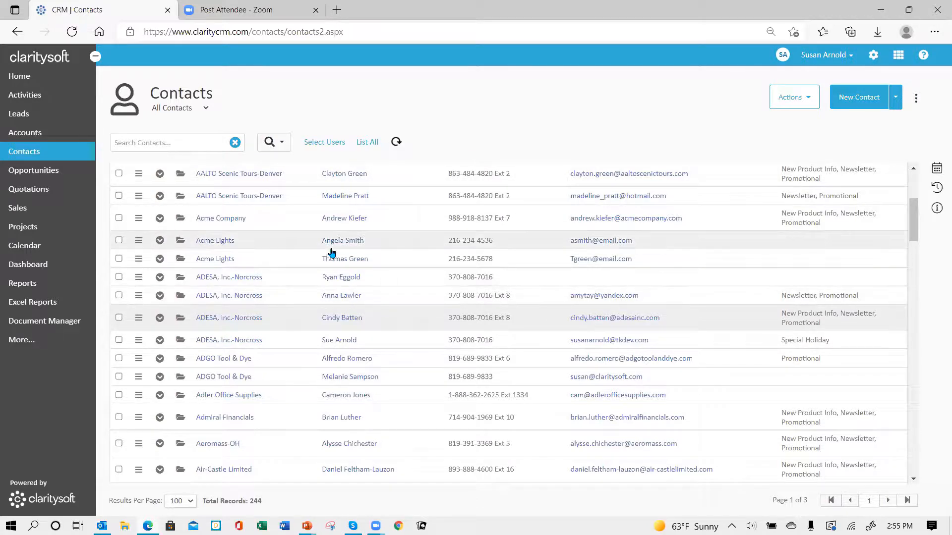
In Column Settings, add Industry Type as a visible column after Contact
{"action": "scroll", "coordinate": [357, 187], "scroll_direction": "up", "scroll_amount": 4}
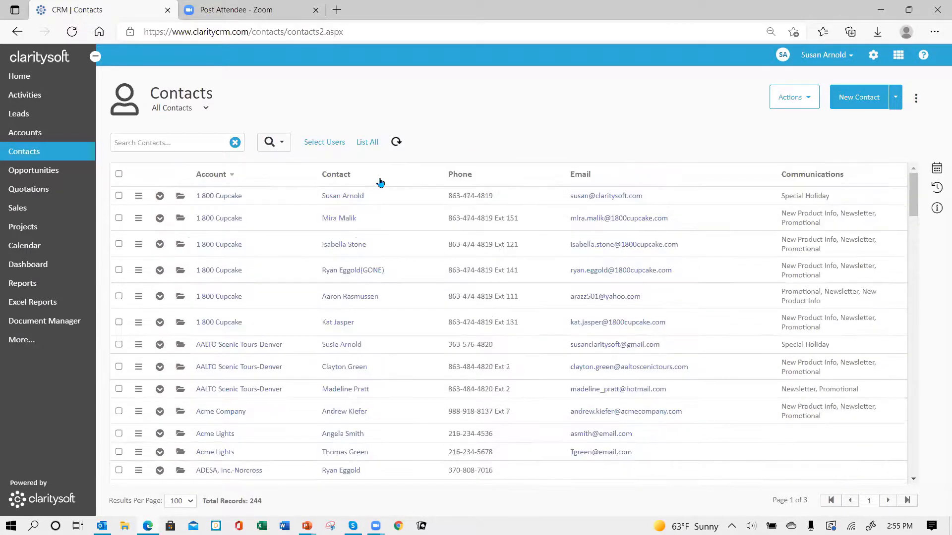
{"action": "left_click", "coordinate": [917, 99]}
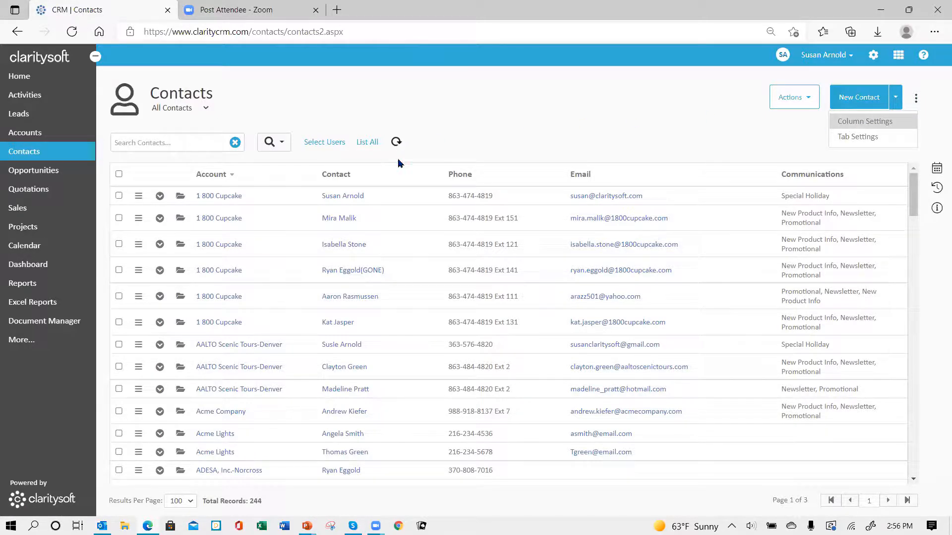
{"action": "left_click", "coordinate": [847, 123]}
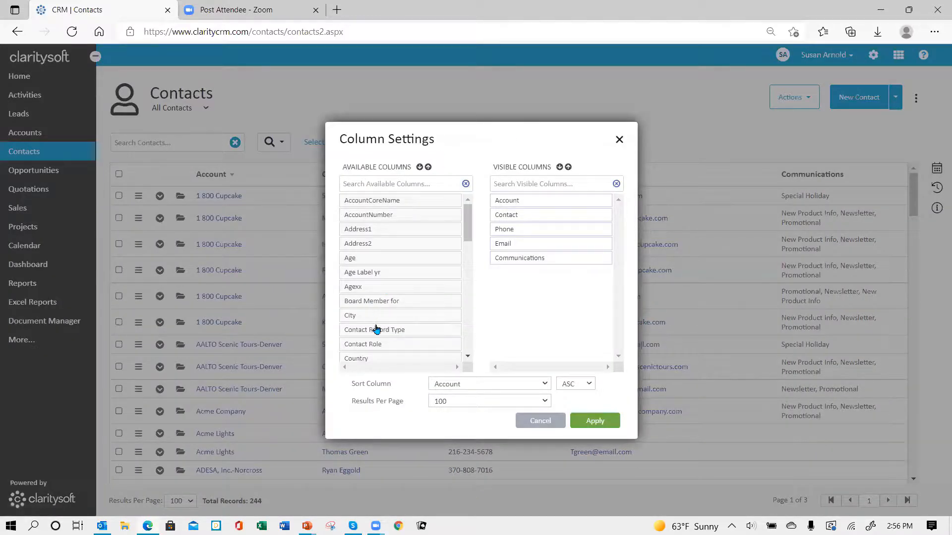
{"action": "scroll", "coordinate": [382, 329], "scroll_direction": "down", "scroll_amount": 1}
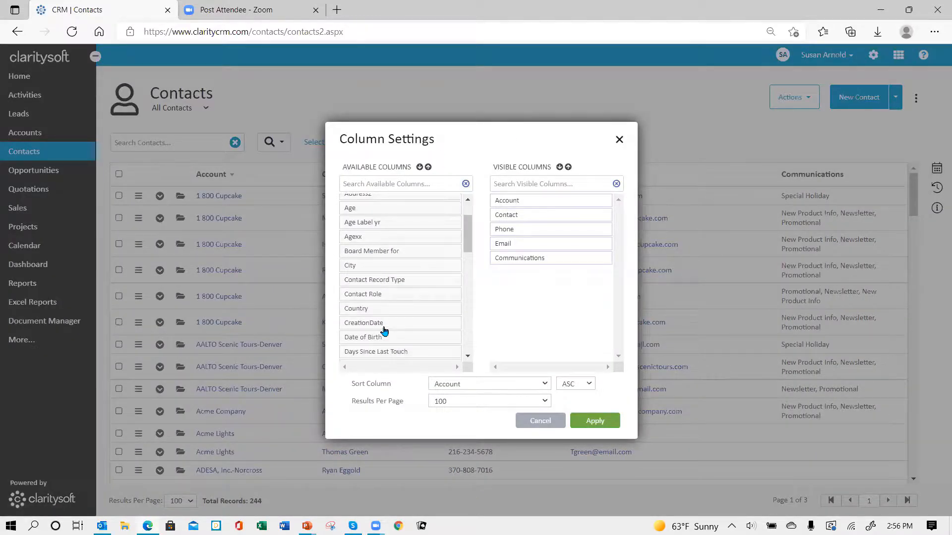
{"action": "scroll", "coordinate": [384, 331], "scroll_direction": "down", "scroll_amount": 2}
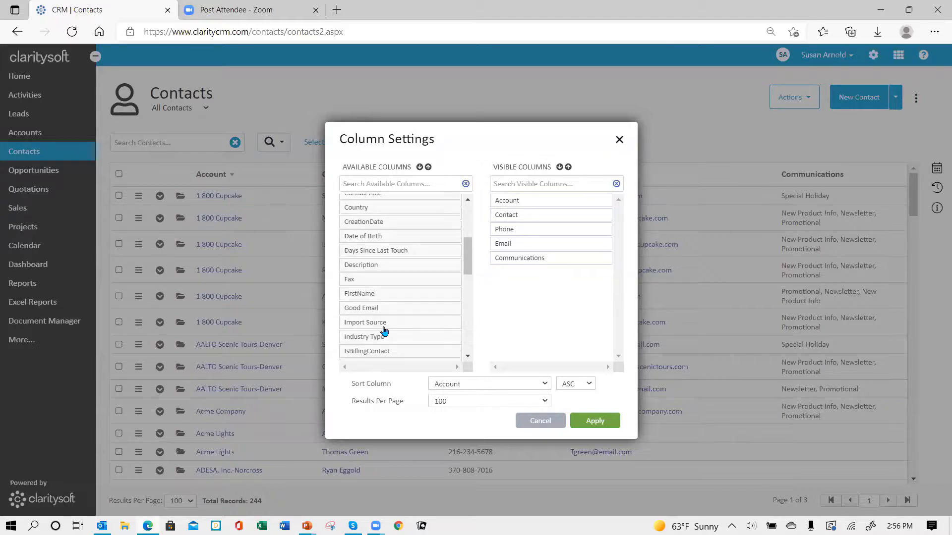
{"action": "scroll", "coordinate": [384, 331], "scroll_direction": "down", "scroll_amount": 1}
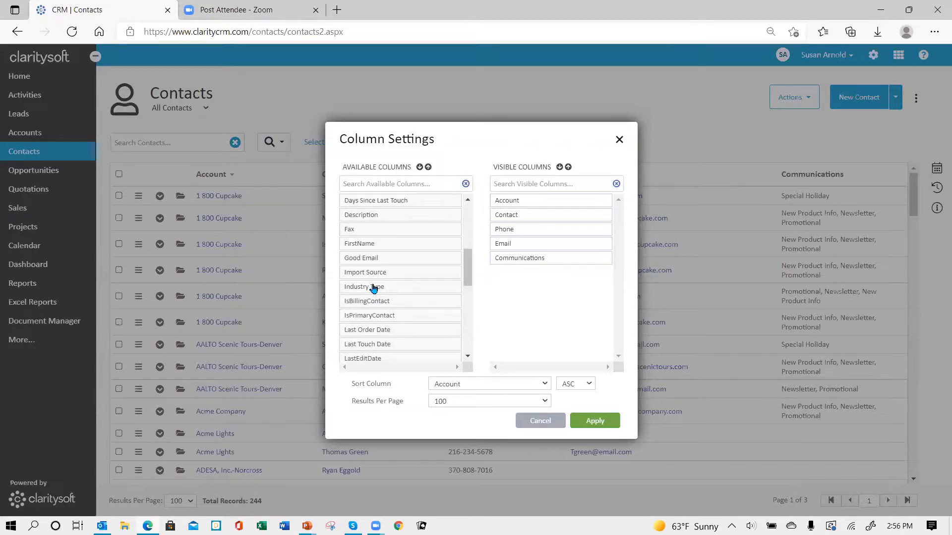
{"action": "left_click_drag", "start_coordinate": [374, 287], "coordinate": [526, 230]}
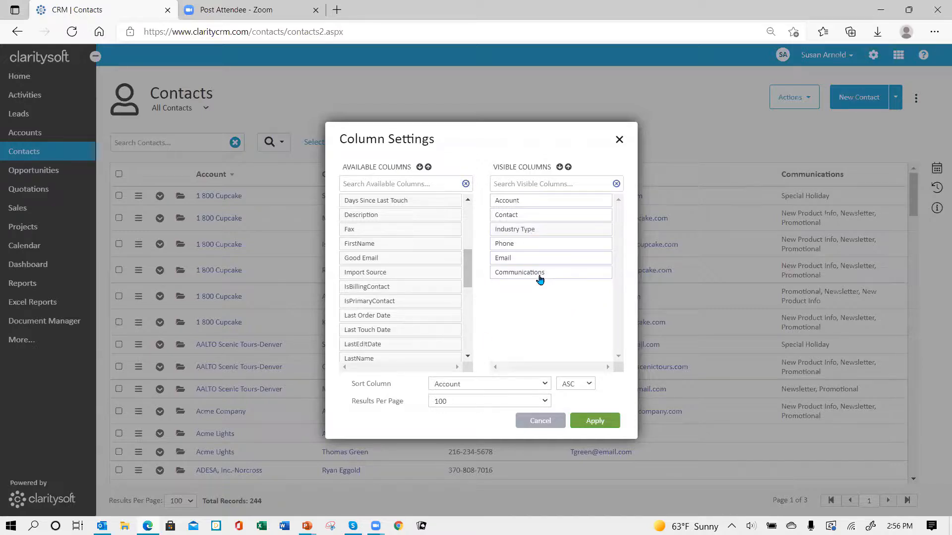
{"action": "left_click_drag", "start_coordinate": [470, 286], "coordinate": [460, 338]}
Add Territory as a visible column, move Communications up after it, and apply the layout
{"action": "left_click_drag", "start_coordinate": [389, 295], "coordinate": [539, 246]}
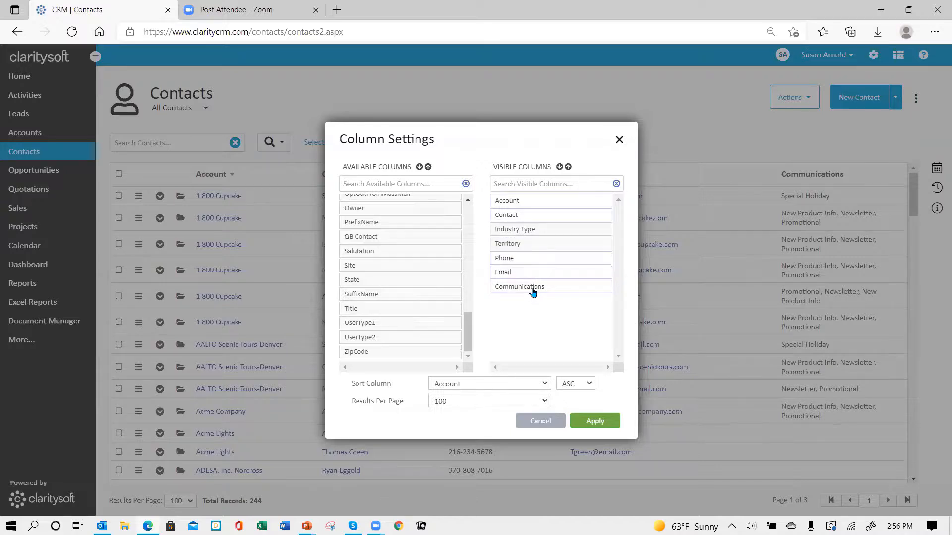
{"action": "left_click_drag", "start_coordinate": [534, 291], "coordinate": [531, 258]}
{"action": "left_click", "coordinate": [595, 421]}
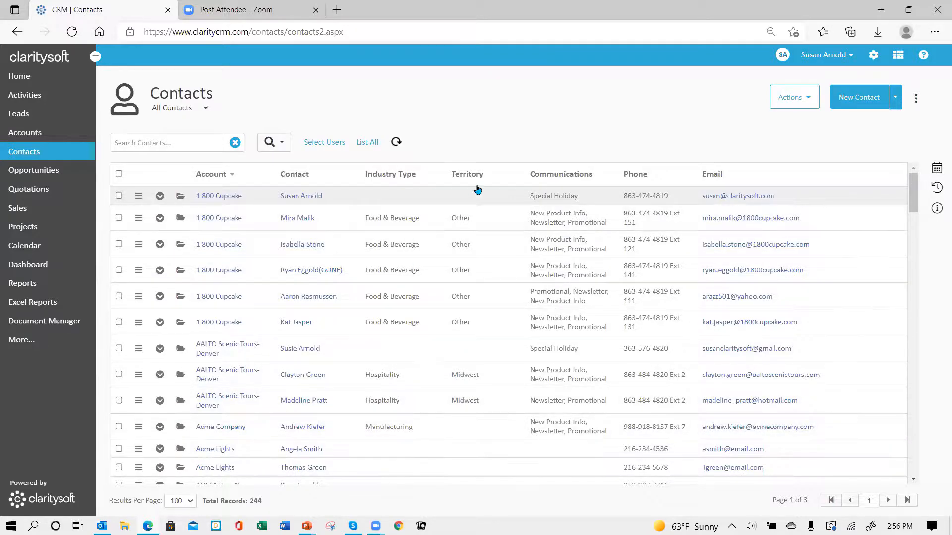
{"action": "scroll", "coordinate": [483, 393], "scroll_direction": "down", "scroll_amount": 12}
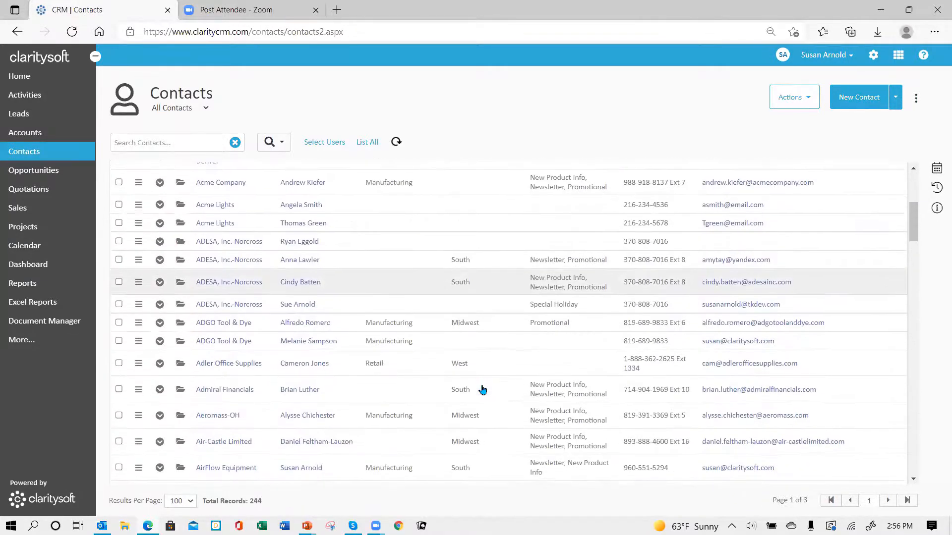
{"action": "scroll", "coordinate": [484, 391], "scroll_direction": "down", "scroll_amount": 10}
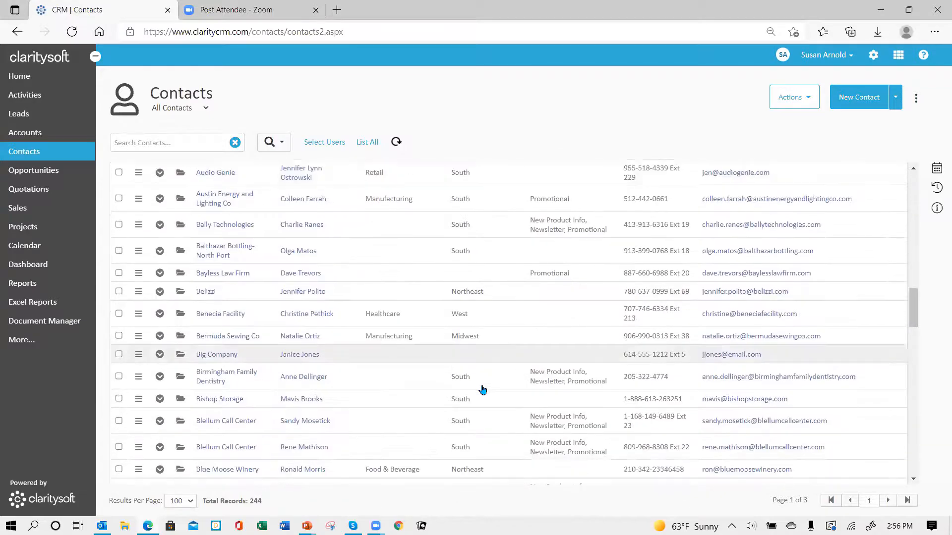
{"action": "scroll", "coordinate": [460, 347], "scroll_direction": "up", "scroll_amount": 12}
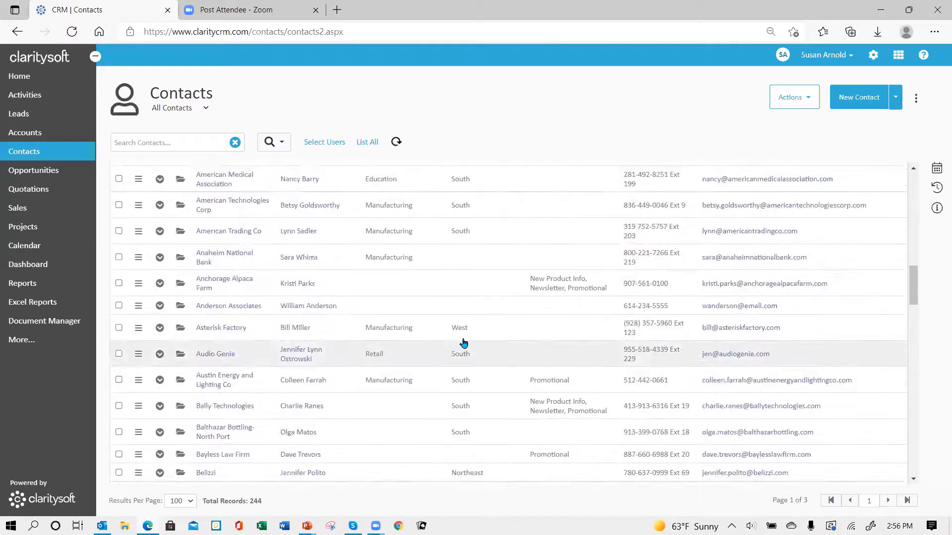
{"action": "scroll", "coordinate": [463, 341], "scroll_direction": "up", "scroll_amount": 5}
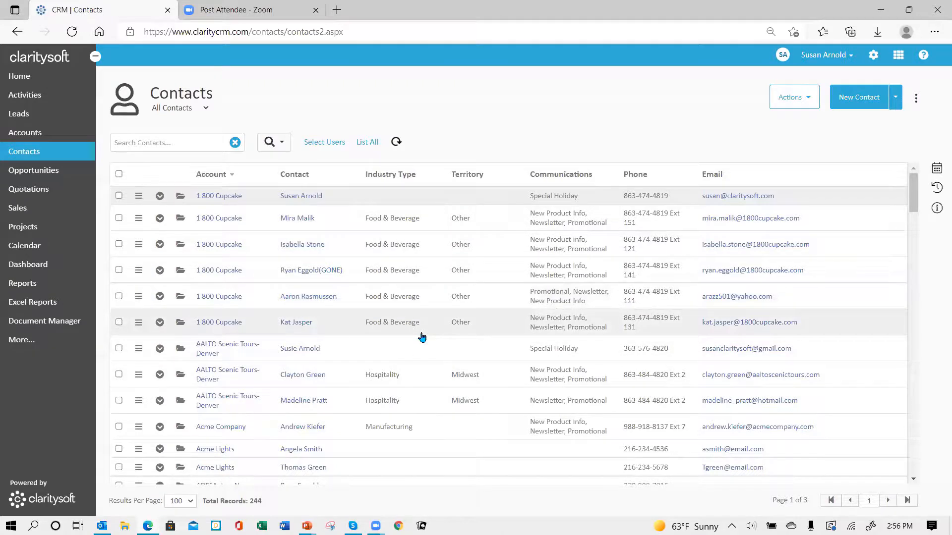
Run an Advanced Search with Industry Type set to Food & Beverage, leaving 8 contacts
{"action": "left_click", "coordinate": [281, 144]}
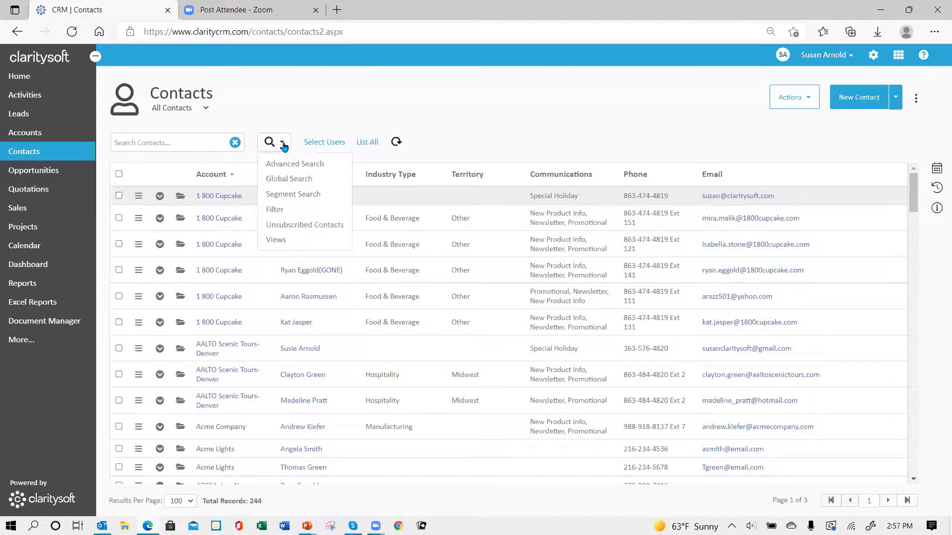
{"action": "left_click", "coordinate": [294, 169]}
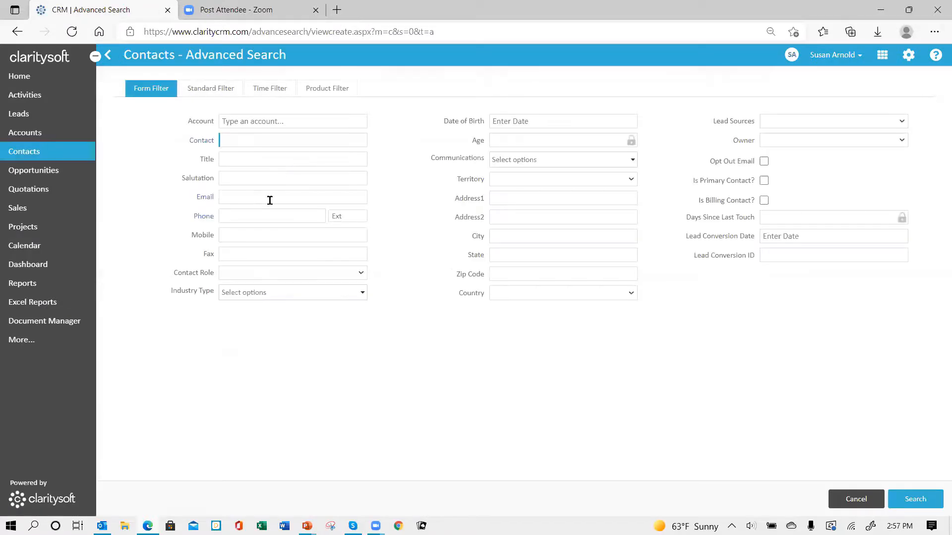
{"action": "left_click", "coordinate": [362, 294]}
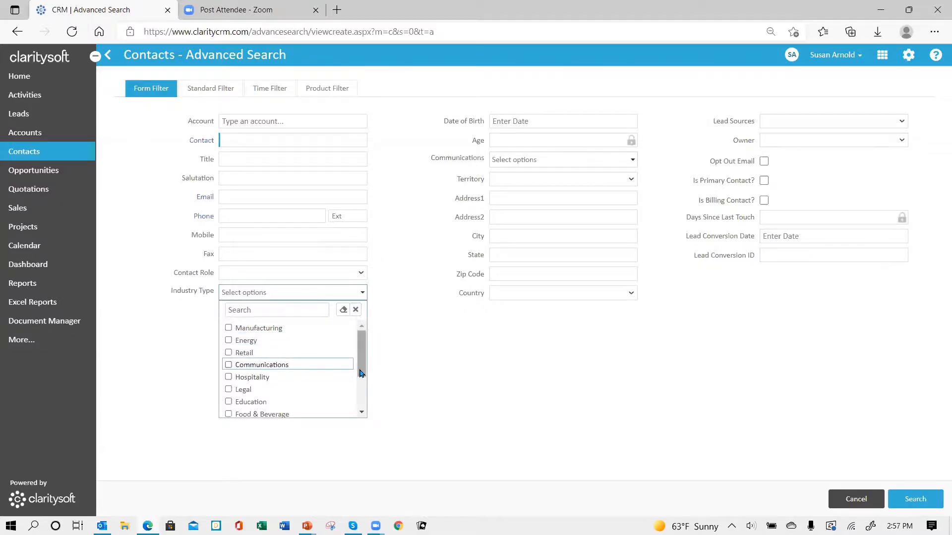
{"action": "left_click", "coordinate": [228, 415]}
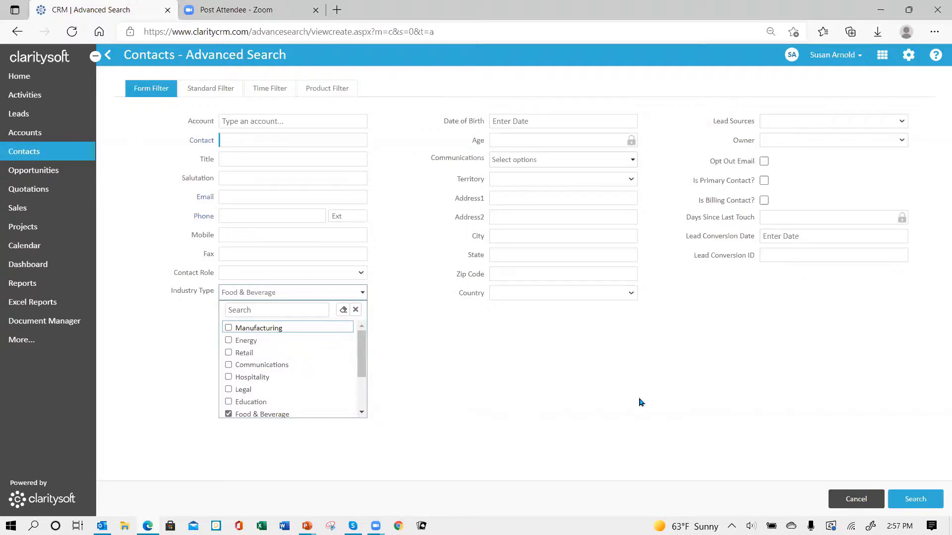
{"action": "left_click", "coordinate": [915, 500]}
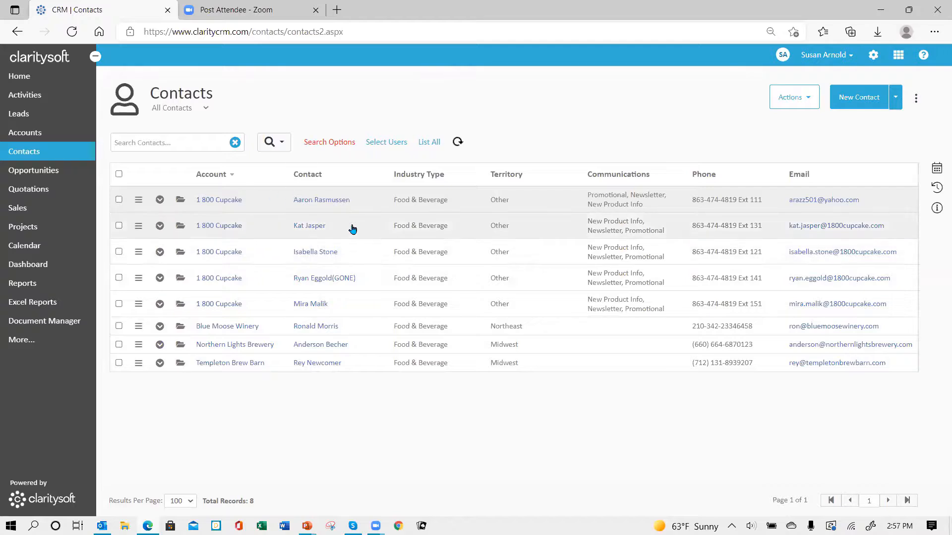
Save the search as view 'F-B list', replacing the disallowed & with a hyphen
{"action": "left_click", "coordinate": [327, 146]}
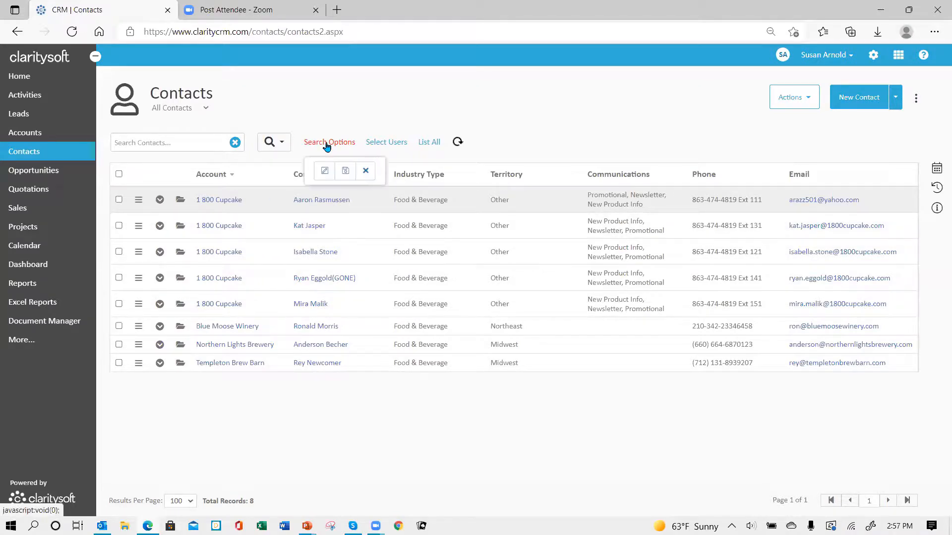
{"action": "left_click", "coordinate": [346, 172]}
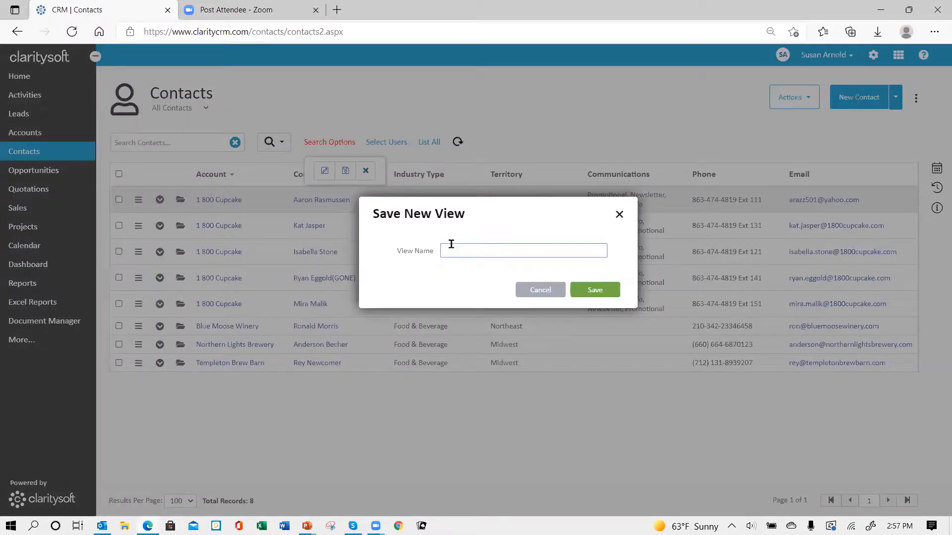
{"action": "left_click", "coordinate": [468, 247]}
{"action": "type", "text": "F&B list"}
{"action": "left_click", "coordinate": [599, 296]}
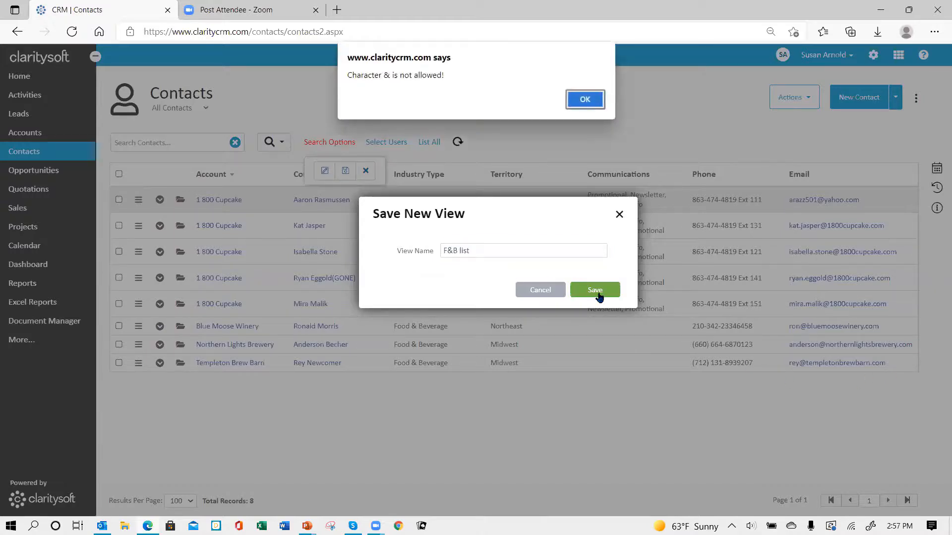
{"action": "left_click", "coordinate": [586, 100]}
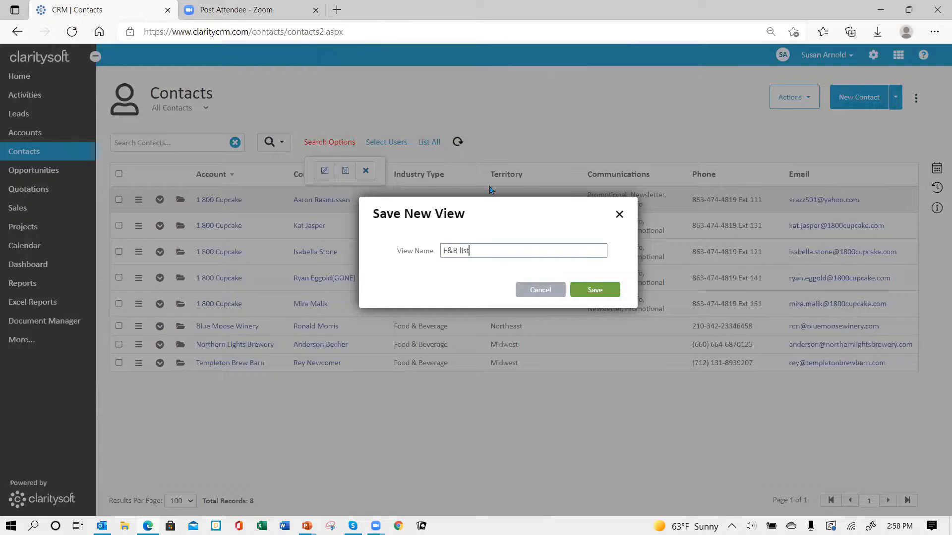
{"action": "left_click", "coordinate": [453, 250]}
{"action": "key", "text": "BackSpace"}
{"action": "type", "text": "-"}
{"action": "left_click", "coordinate": [596, 292]}
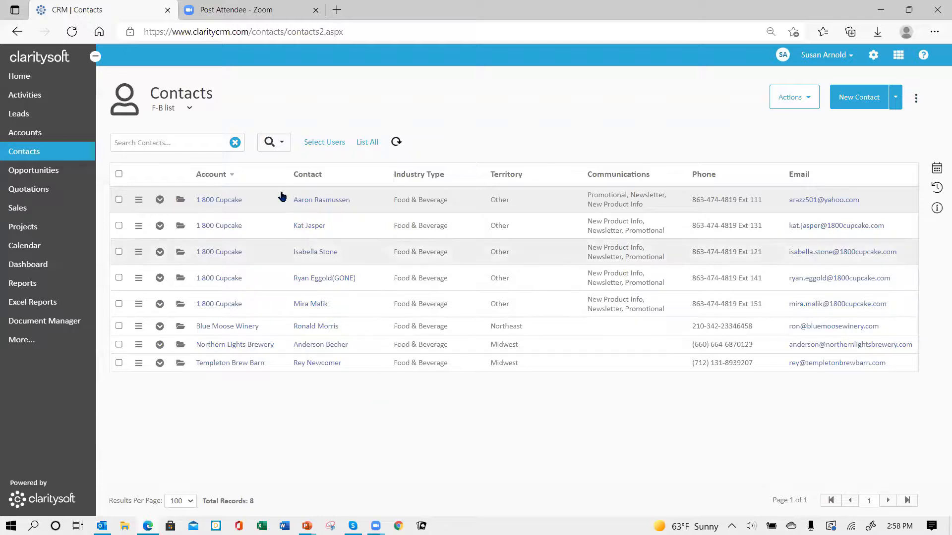
{"action": "left_click", "coordinate": [190, 112]}
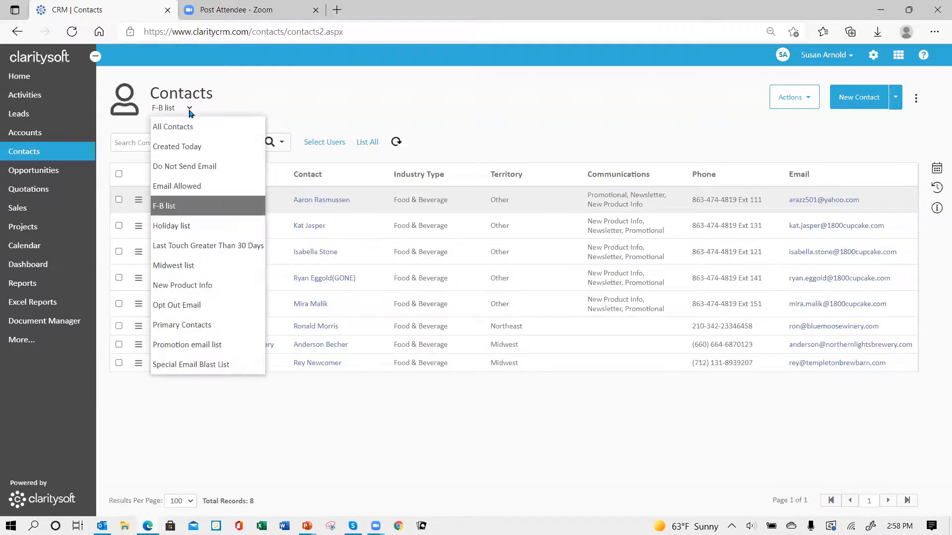
{"action": "left_click", "coordinate": [173, 127]}
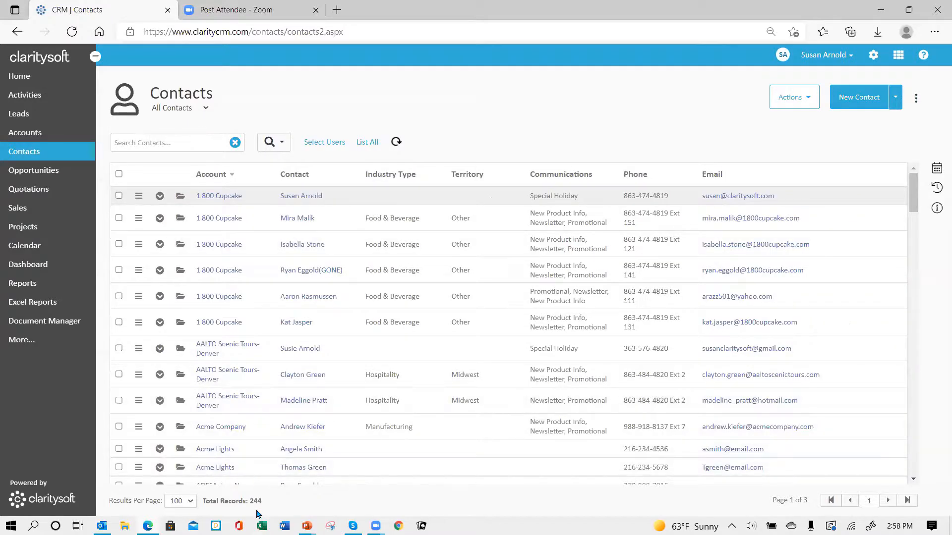
{"action": "left_click", "coordinate": [207, 111]}
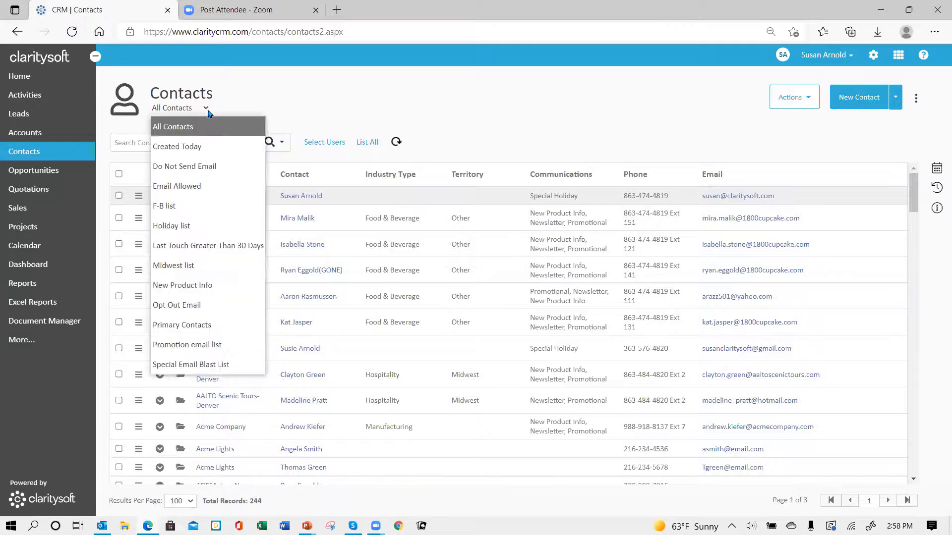
{"action": "left_click", "coordinate": [214, 210]}
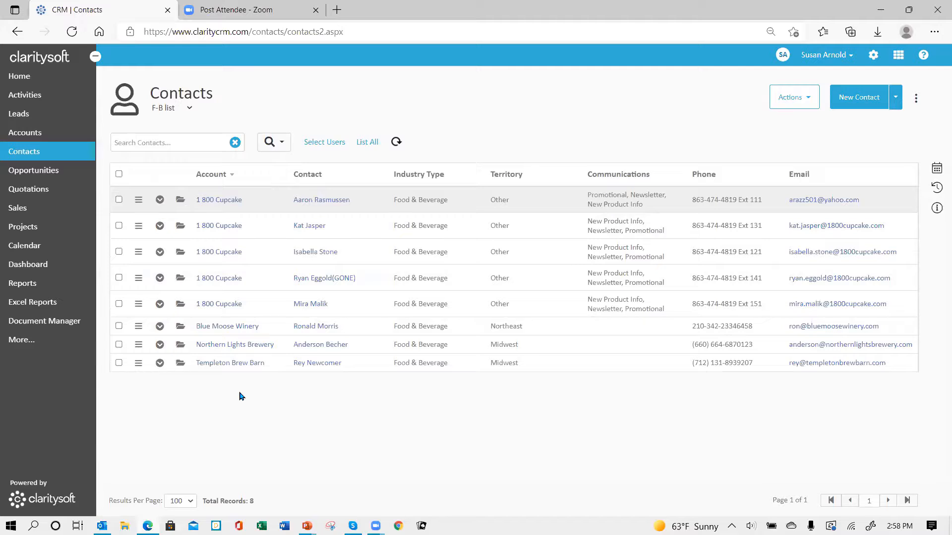
{"action": "left_click", "coordinate": [190, 108]}
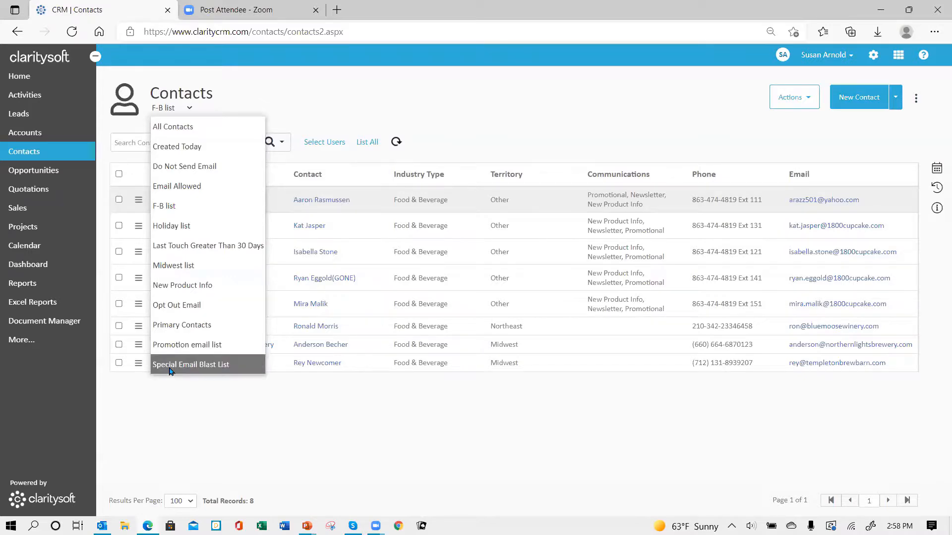
{"action": "left_click", "coordinate": [203, 229]}
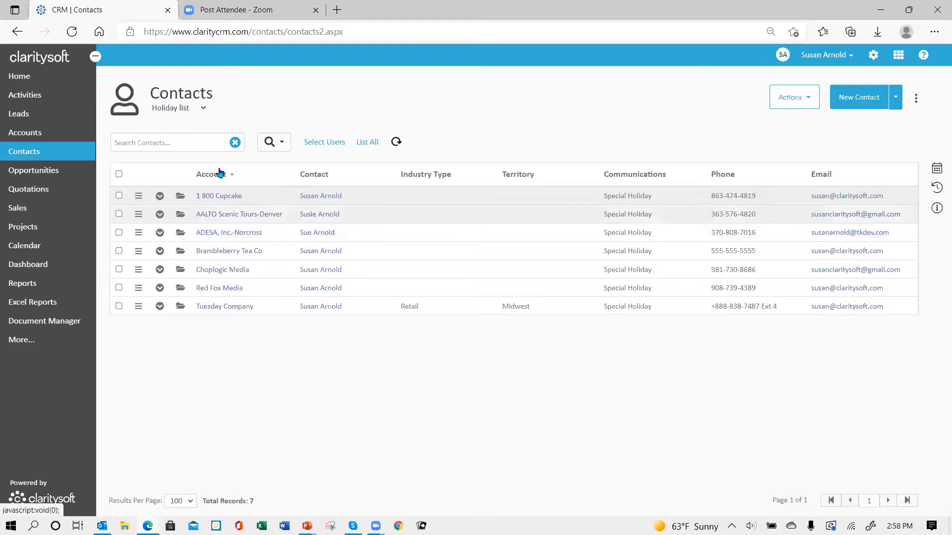
{"action": "left_click", "coordinate": [204, 108]}
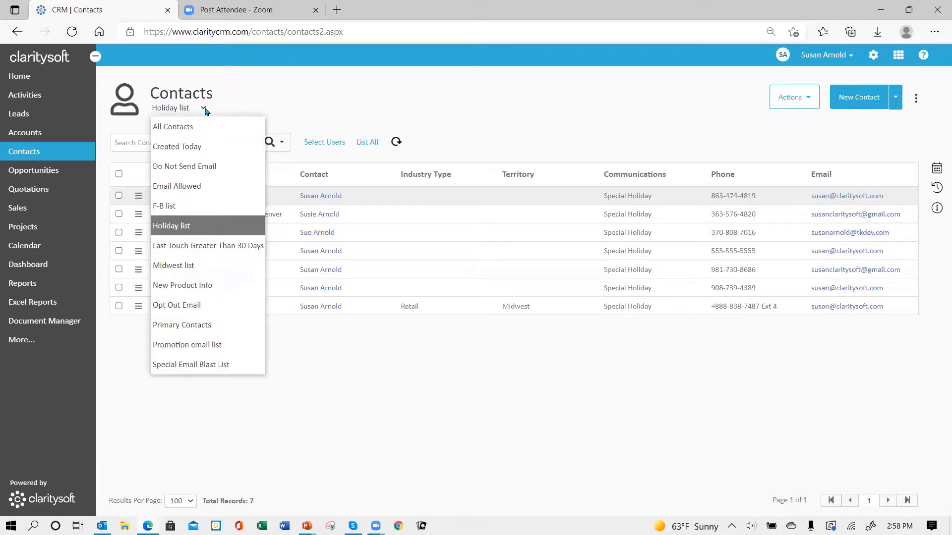
{"action": "left_click", "coordinate": [223, 214]}
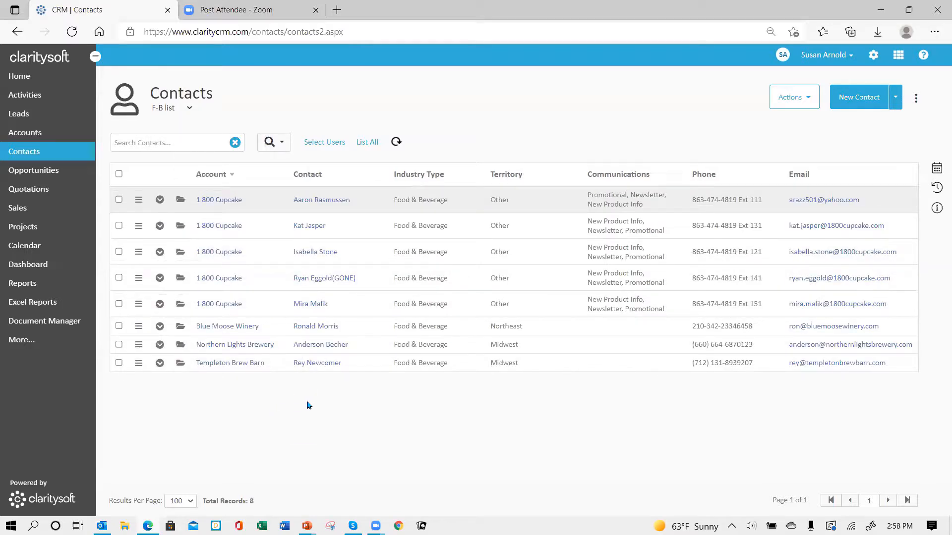
Check all 8 F-B list contacts and start an Email Contacts draft for the checked records
{"action": "left_click", "coordinate": [119, 176]}
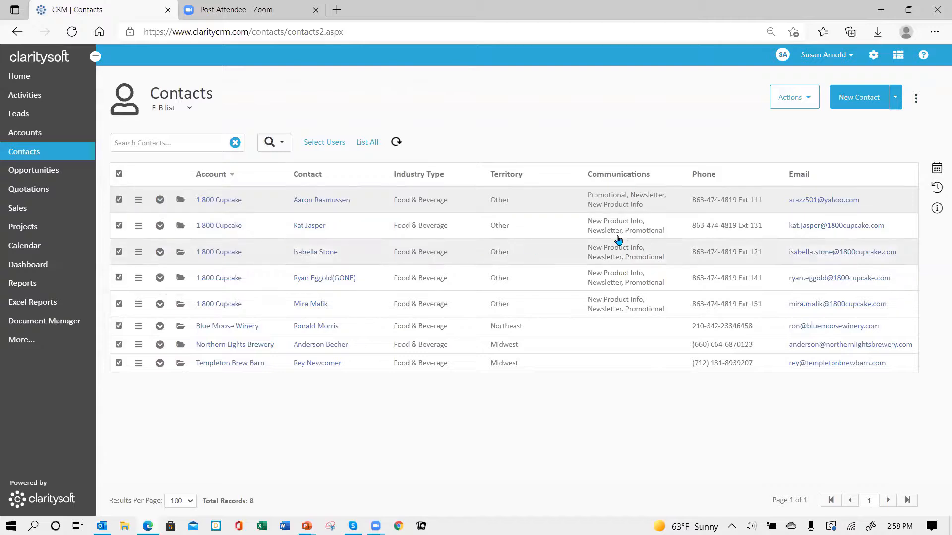
{"action": "left_click", "coordinate": [803, 99]}
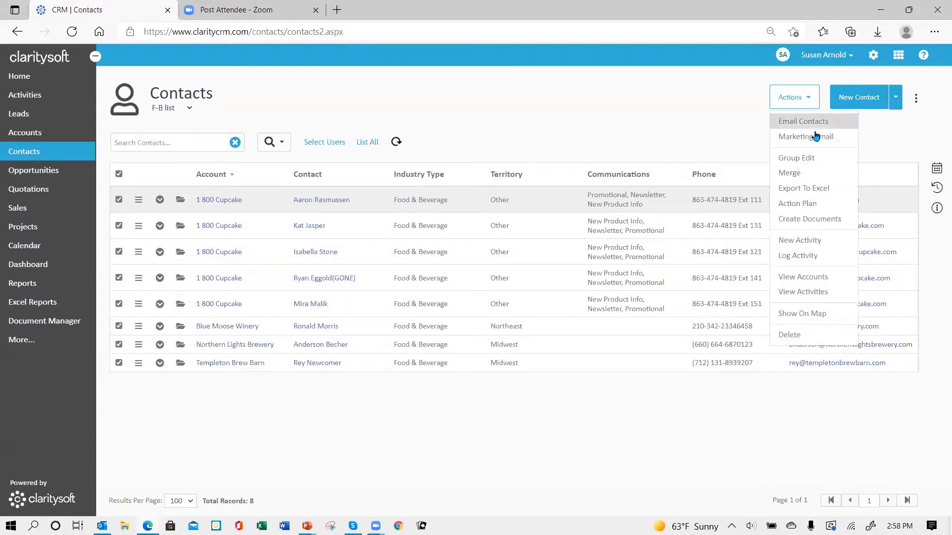
{"action": "left_click", "coordinate": [798, 122]}
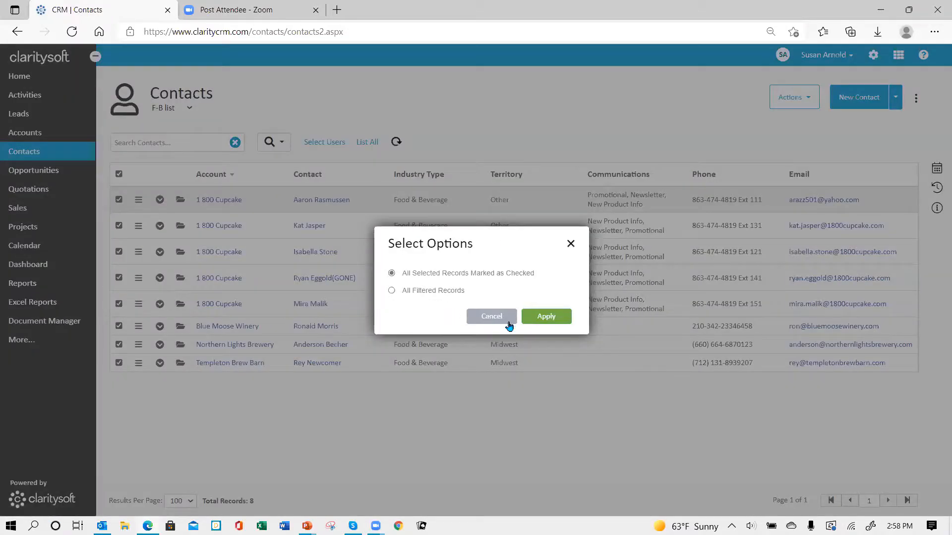
{"action": "left_click", "coordinate": [546, 317]}
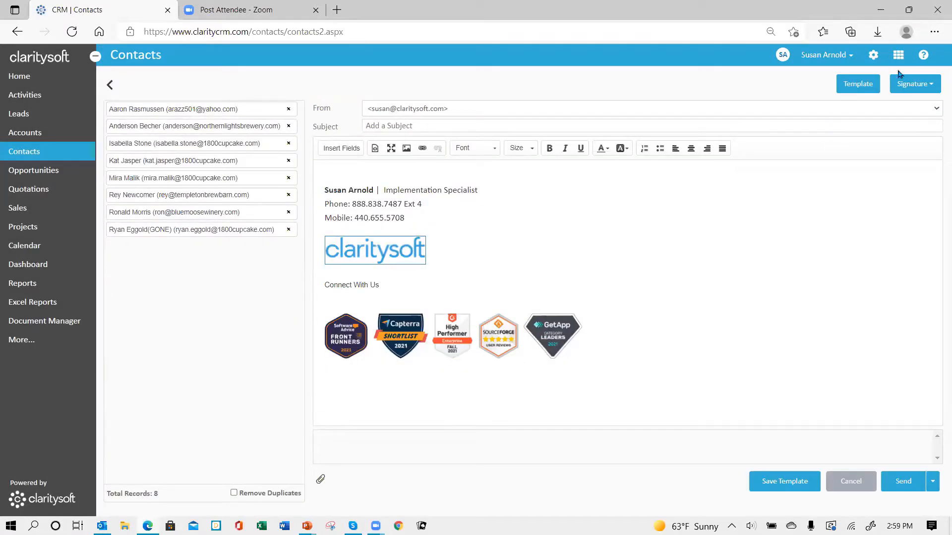
Load the Happy Holidays 2020 template into the email, then cancel the email
{"action": "left_click", "coordinate": [865, 88]}
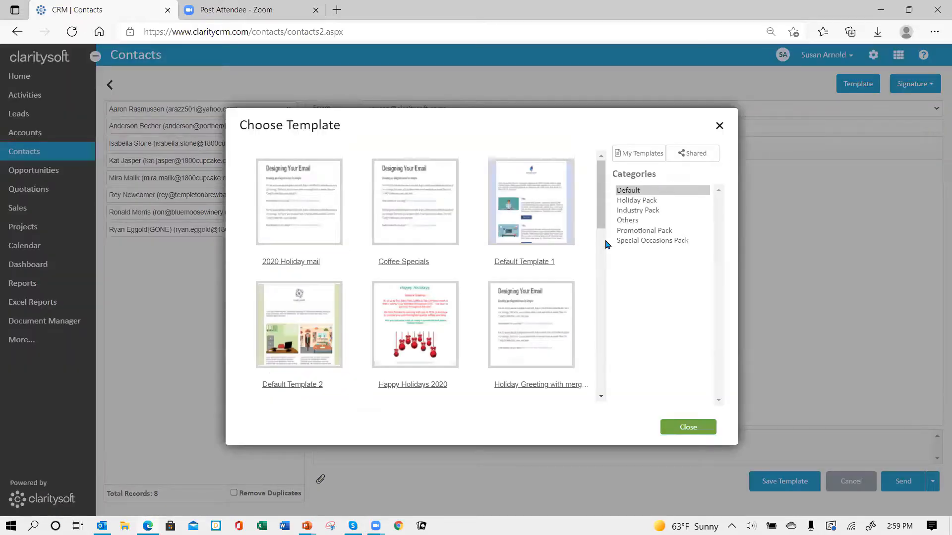
{"action": "left_click", "coordinate": [410, 312]}
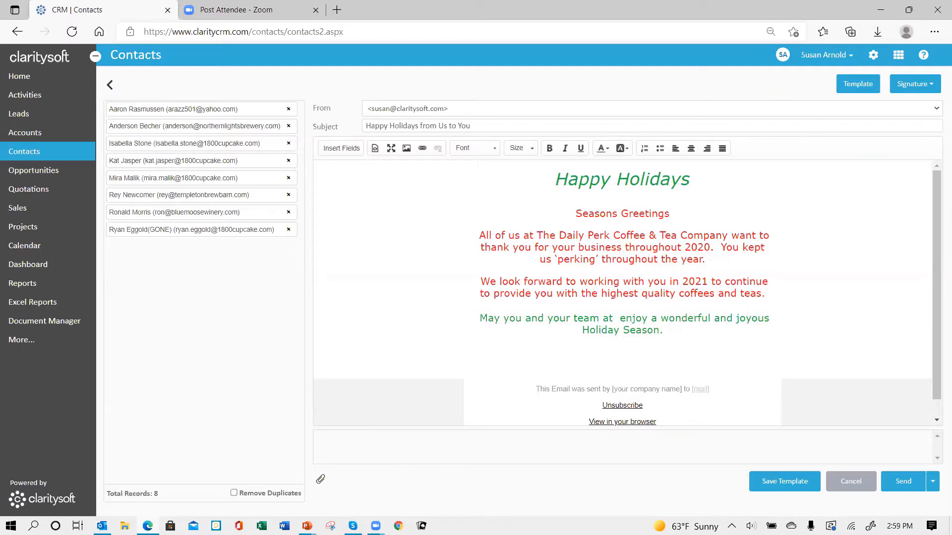
{"action": "left_click", "coordinate": [851, 483]}
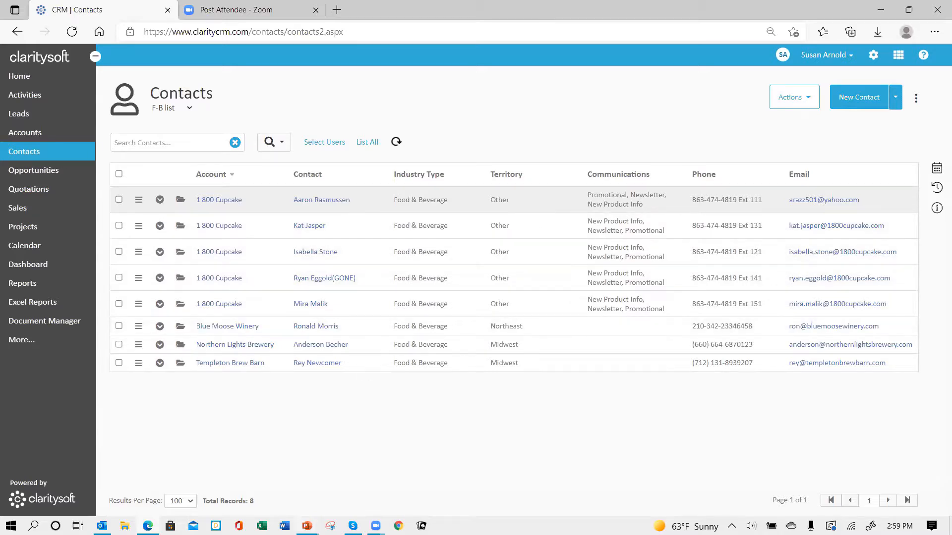
Return to the PowerPoint slide show and advance to the 'Thank You for Attending' slide
{"action": "mouse_move", "coordinate": [307, 525]}
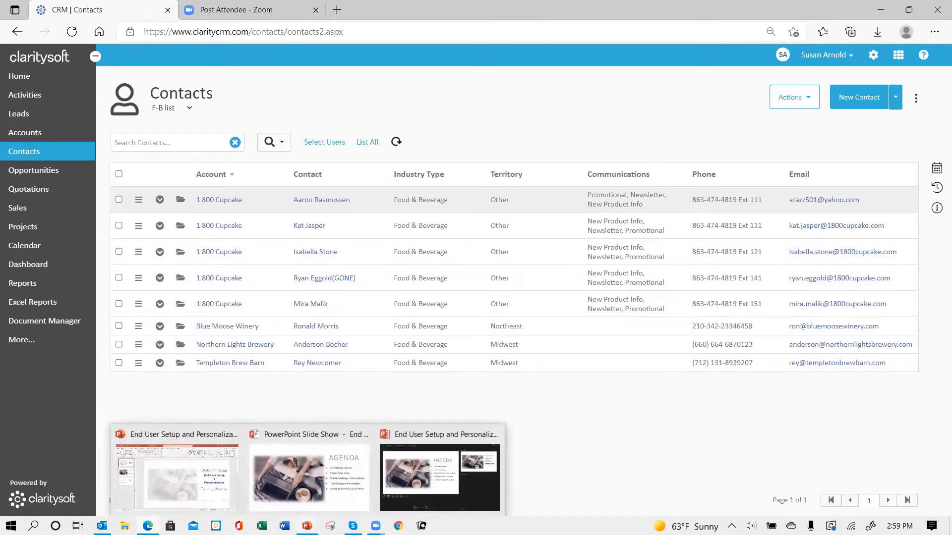
{"action": "left_click", "coordinate": [300, 468]}
{"action": "left_click", "coordinate": [768, 408]}
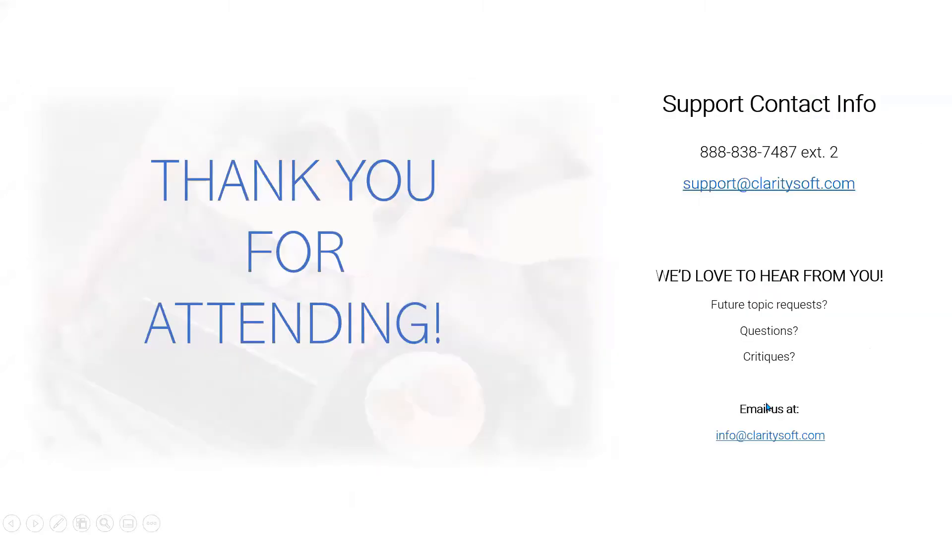